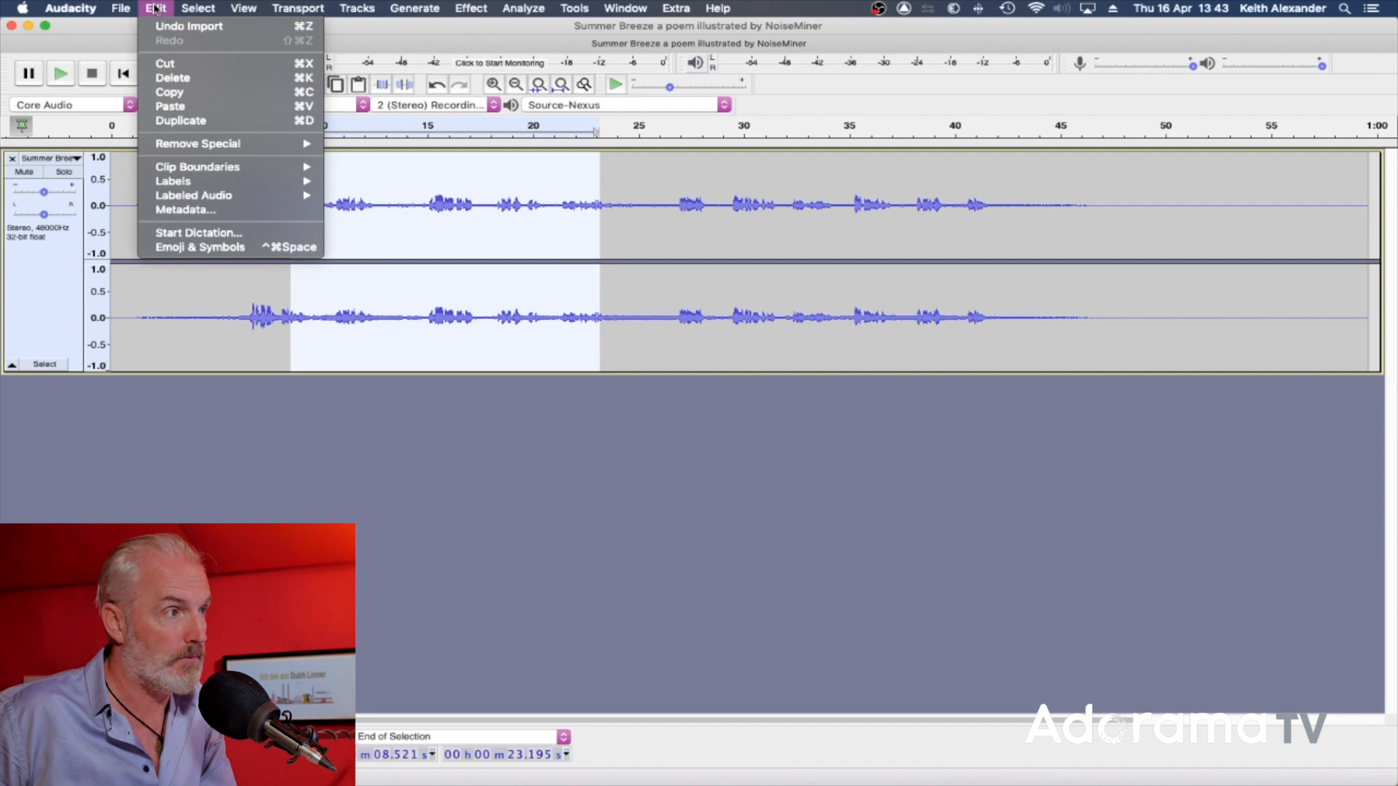
Step: Open the preferences, review the playback and recording device settings, and close them without saving
{"action": "mouse_move", "coordinate": [73, 8]}
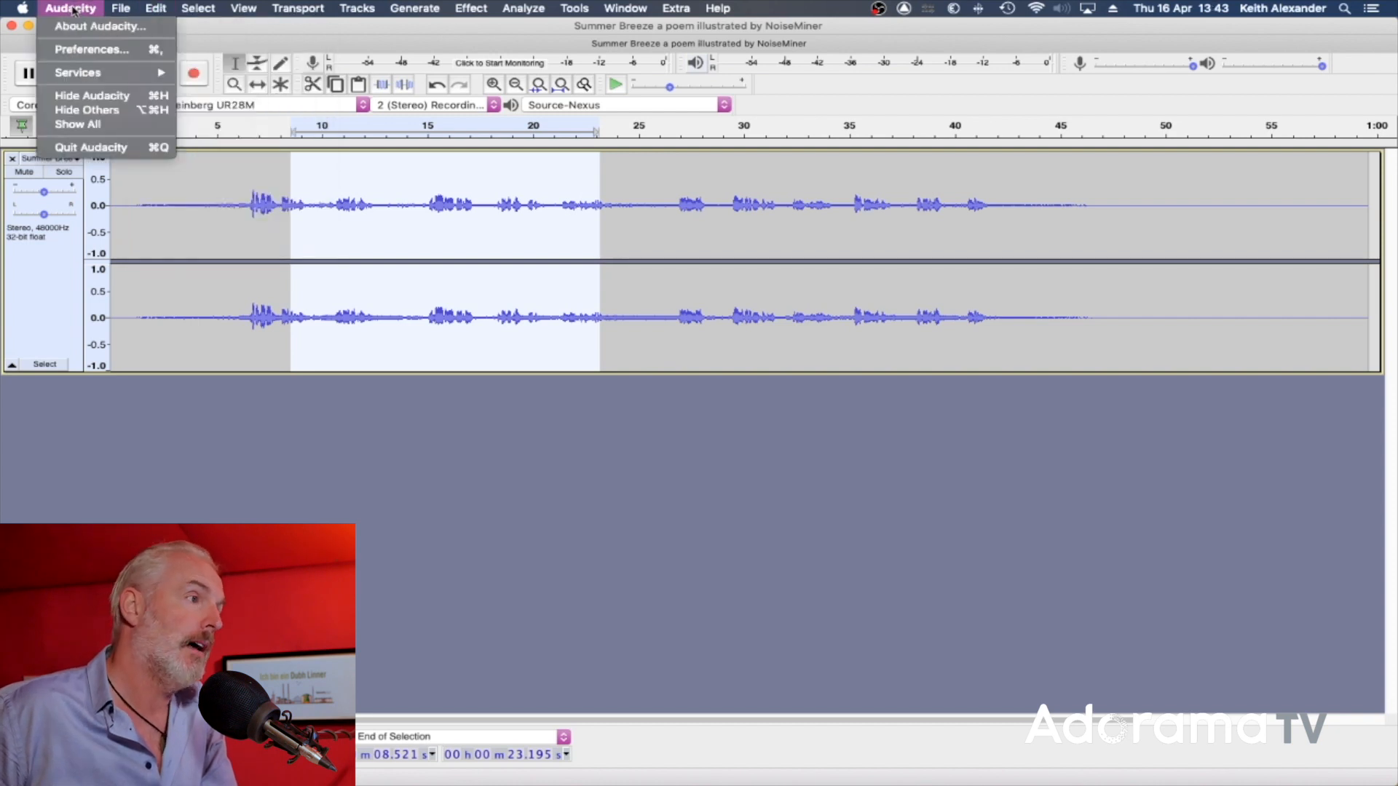
{"action": "left_click", "coordinate": [91, 50]}
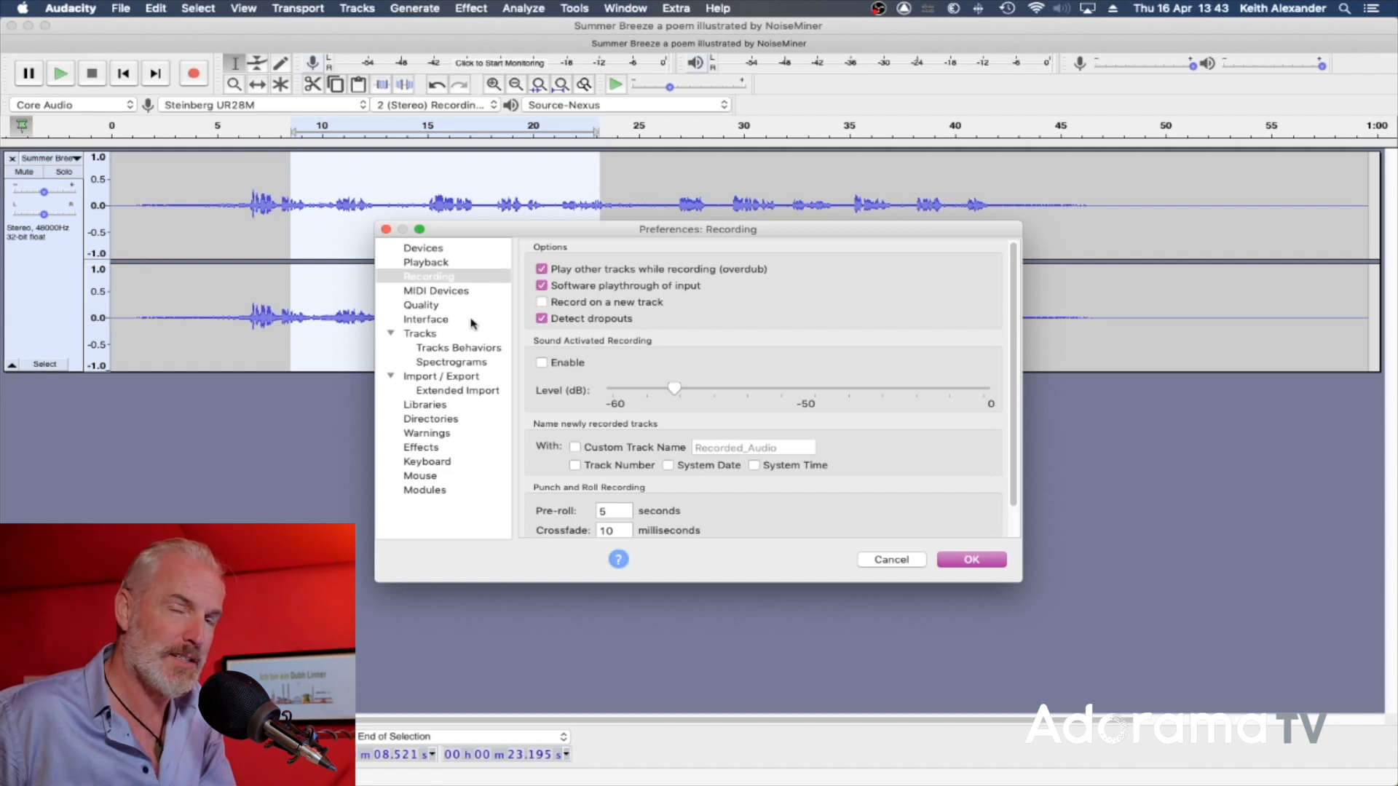
{"action": "left_click", "coordinate": [429, 257]}
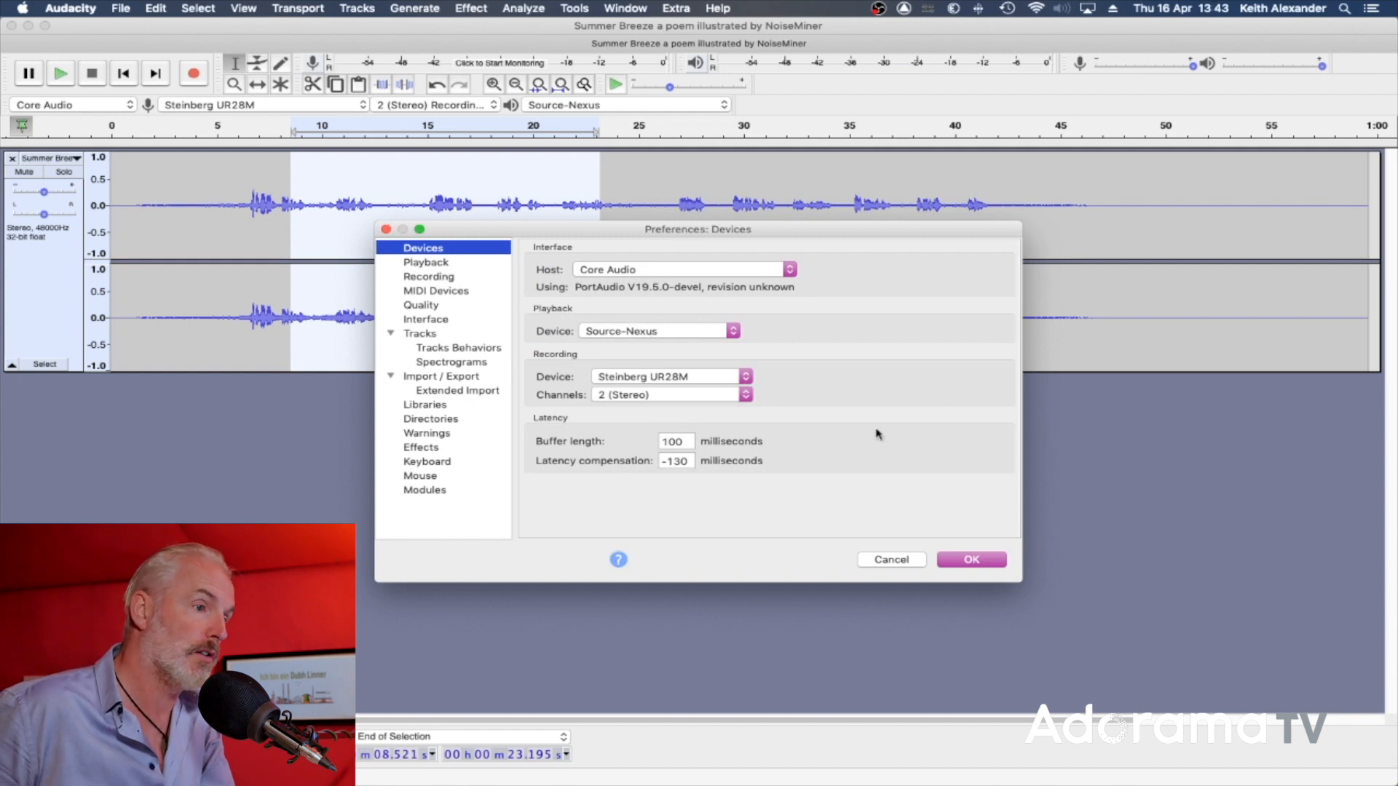
{"action": "left_click", "coordinate": [880, 560]}
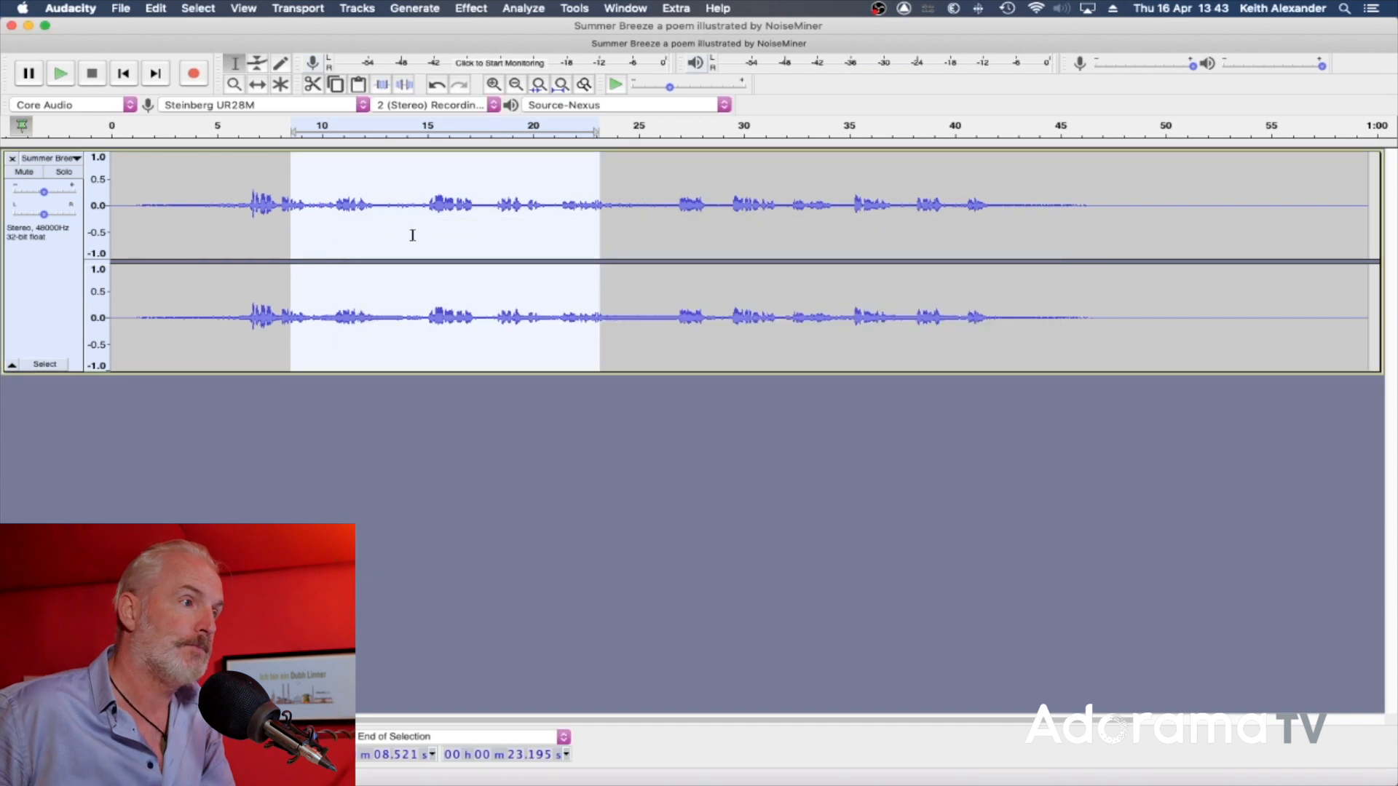
{"action": "left_click", "coordinate": [119, 9]}
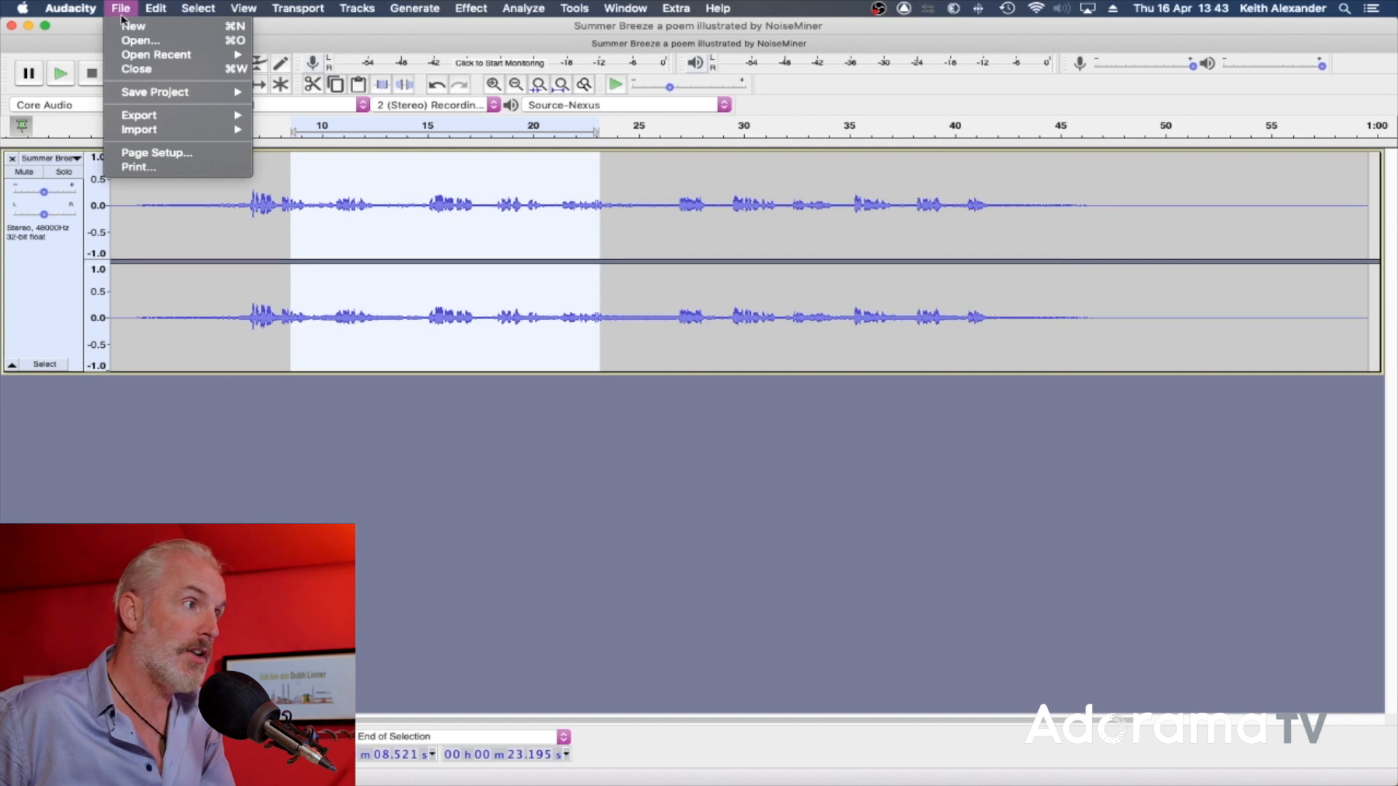
{"action": "mouse_move", "coordinate": [142, 58]}
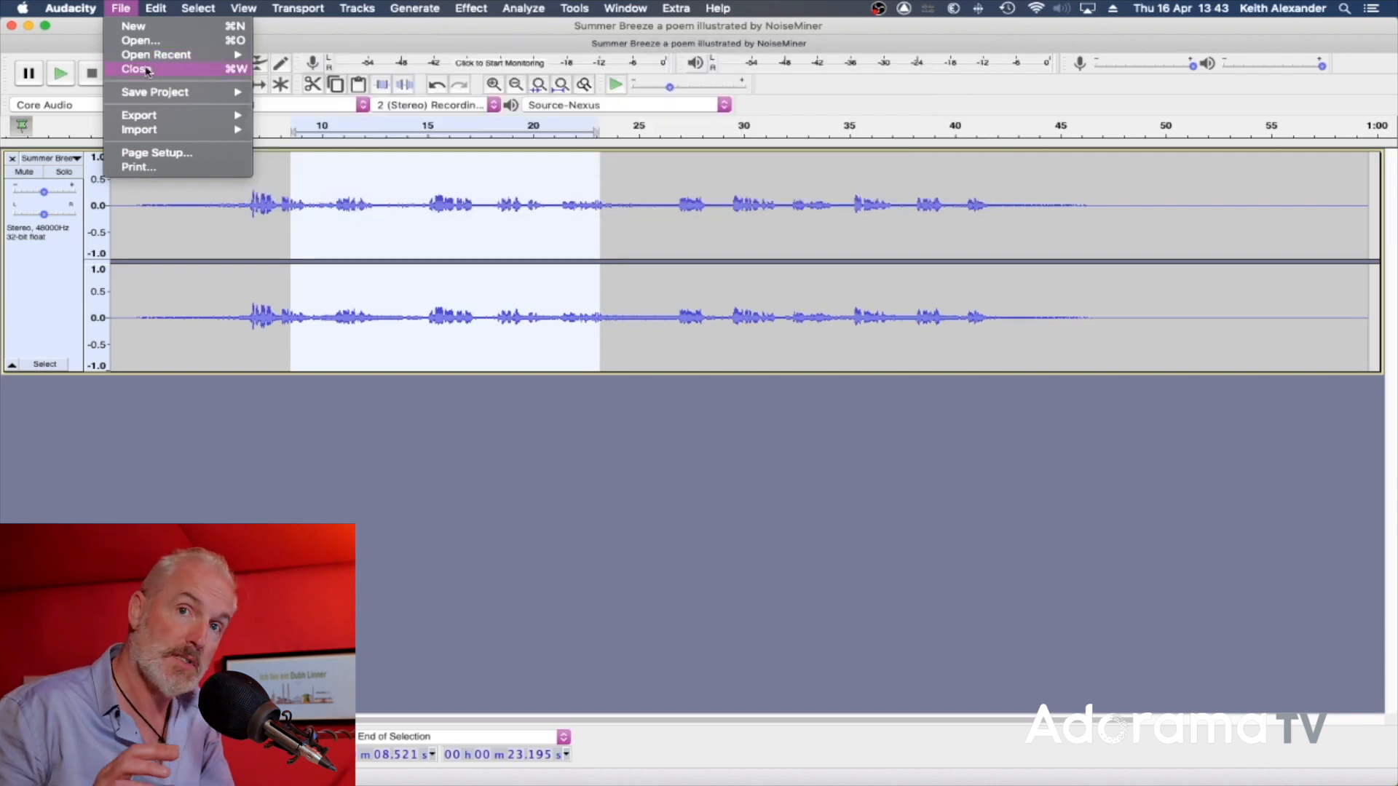
{"action": "mouse_move", "coordinate": [148, 93]}
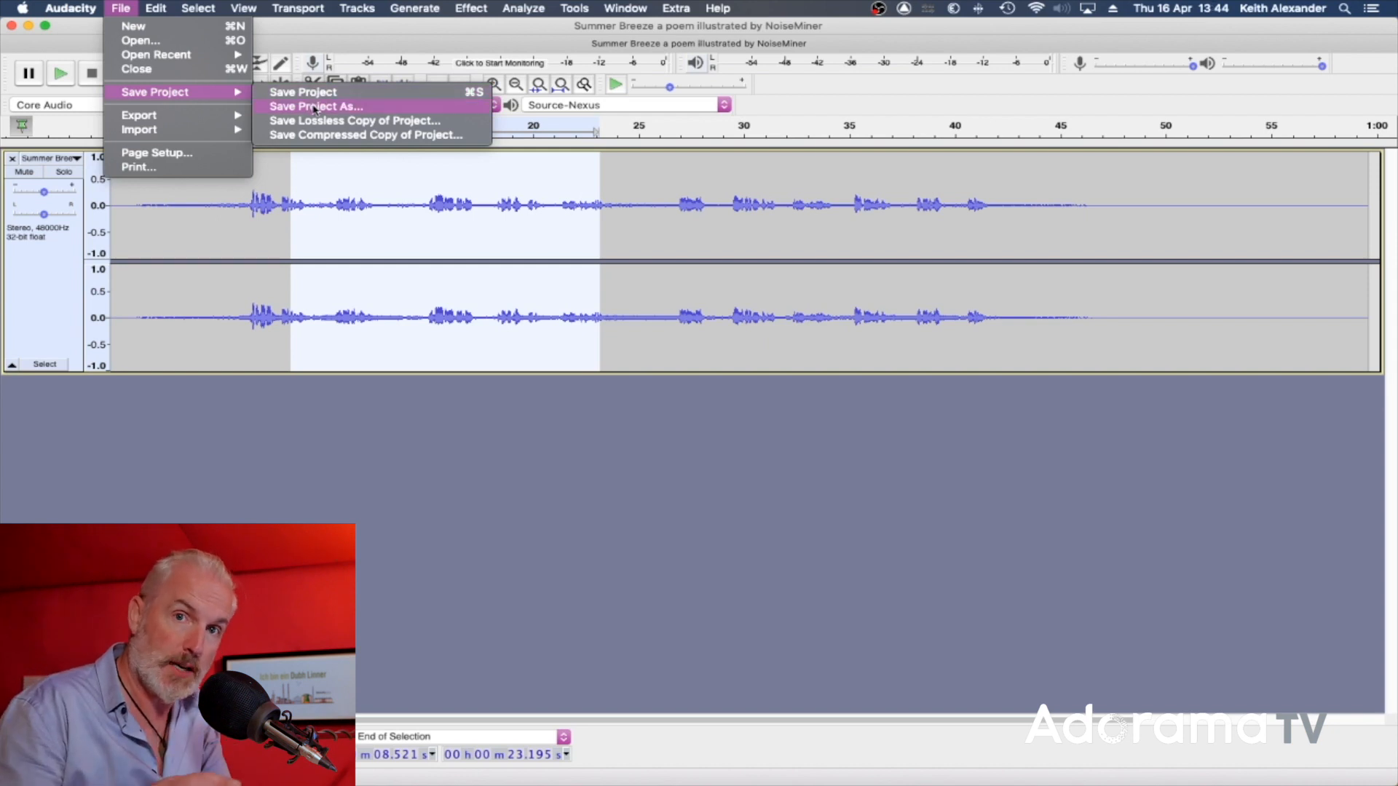
{"action": "mouse_move", "coordinate": [193, 121]}
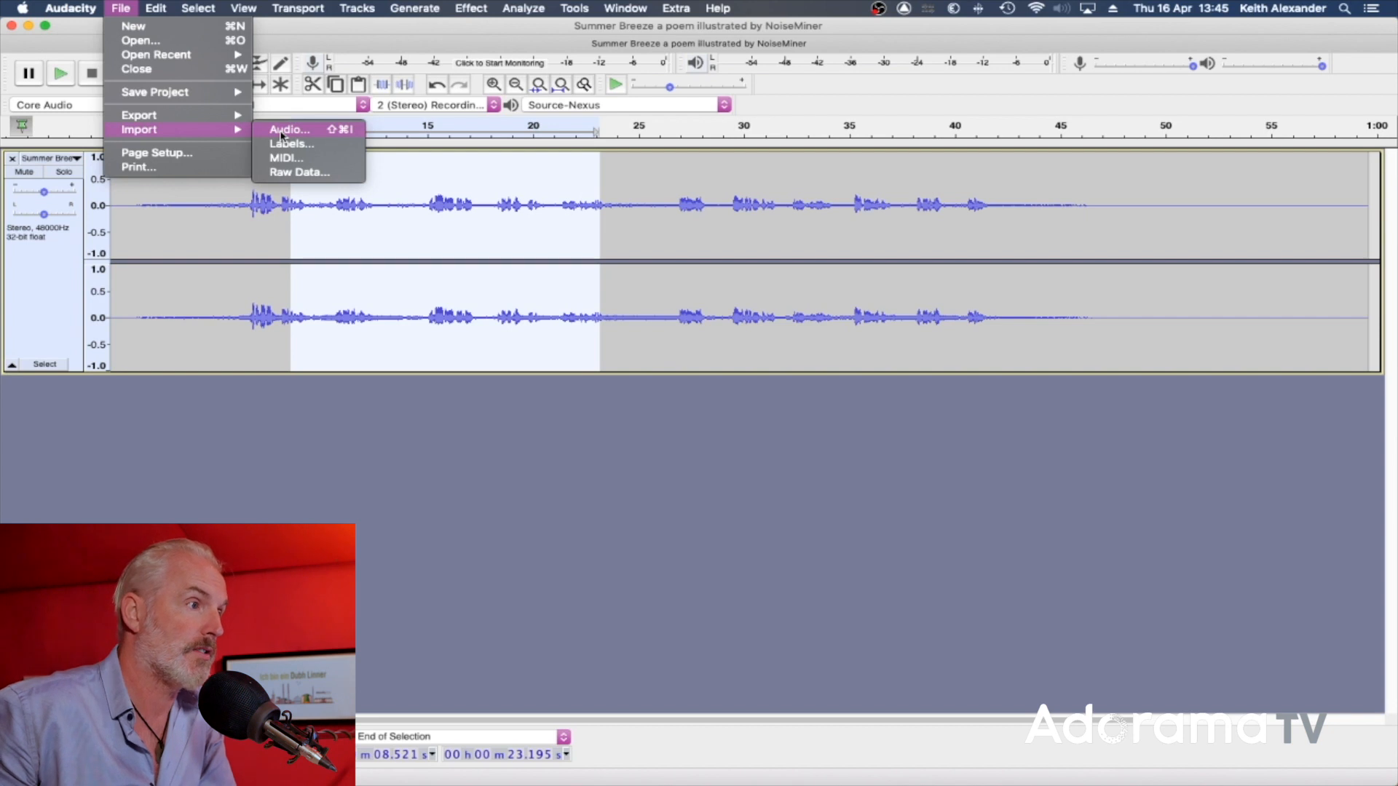
{"action": "mouse_move", "coordinate": [156, 9]}
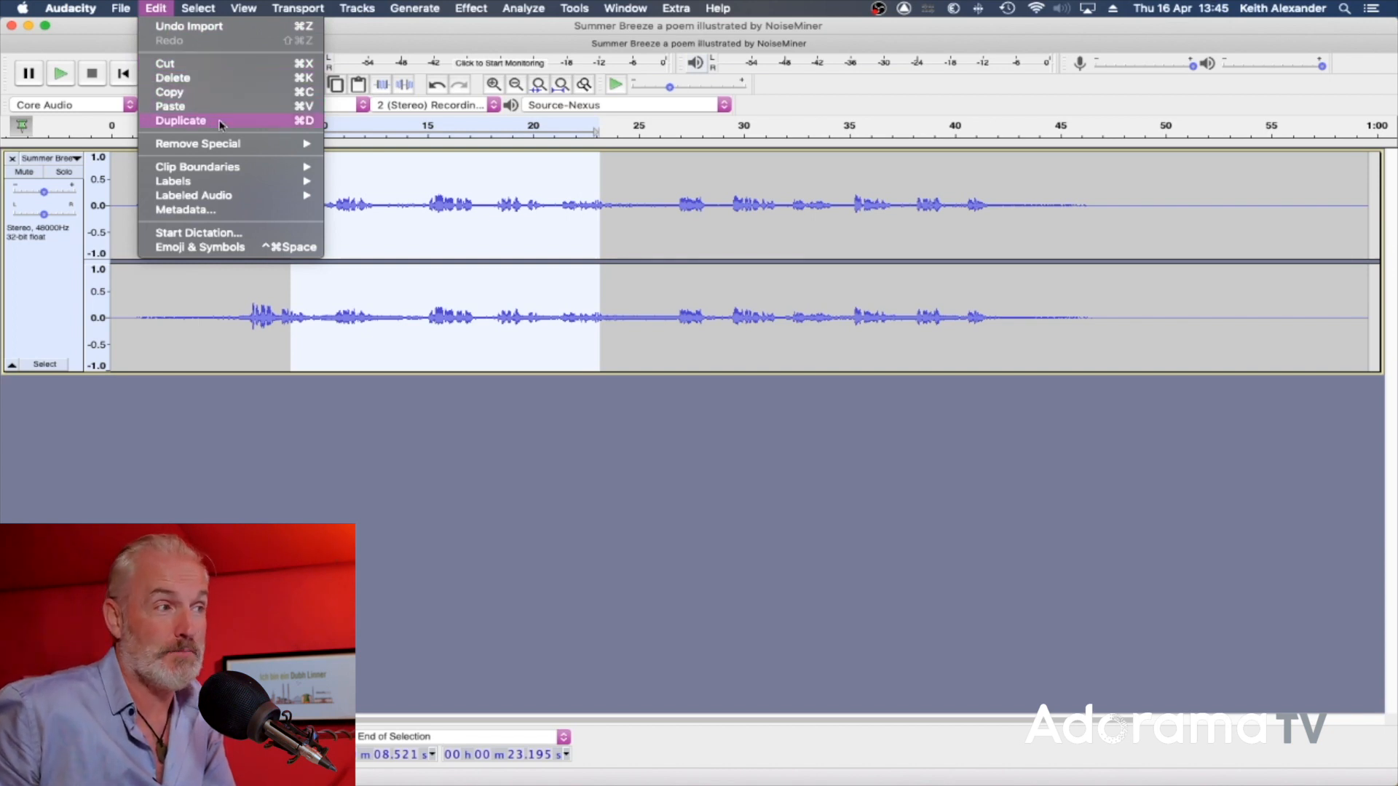
{"action": "left_click", "coordinate": [412, 570]}
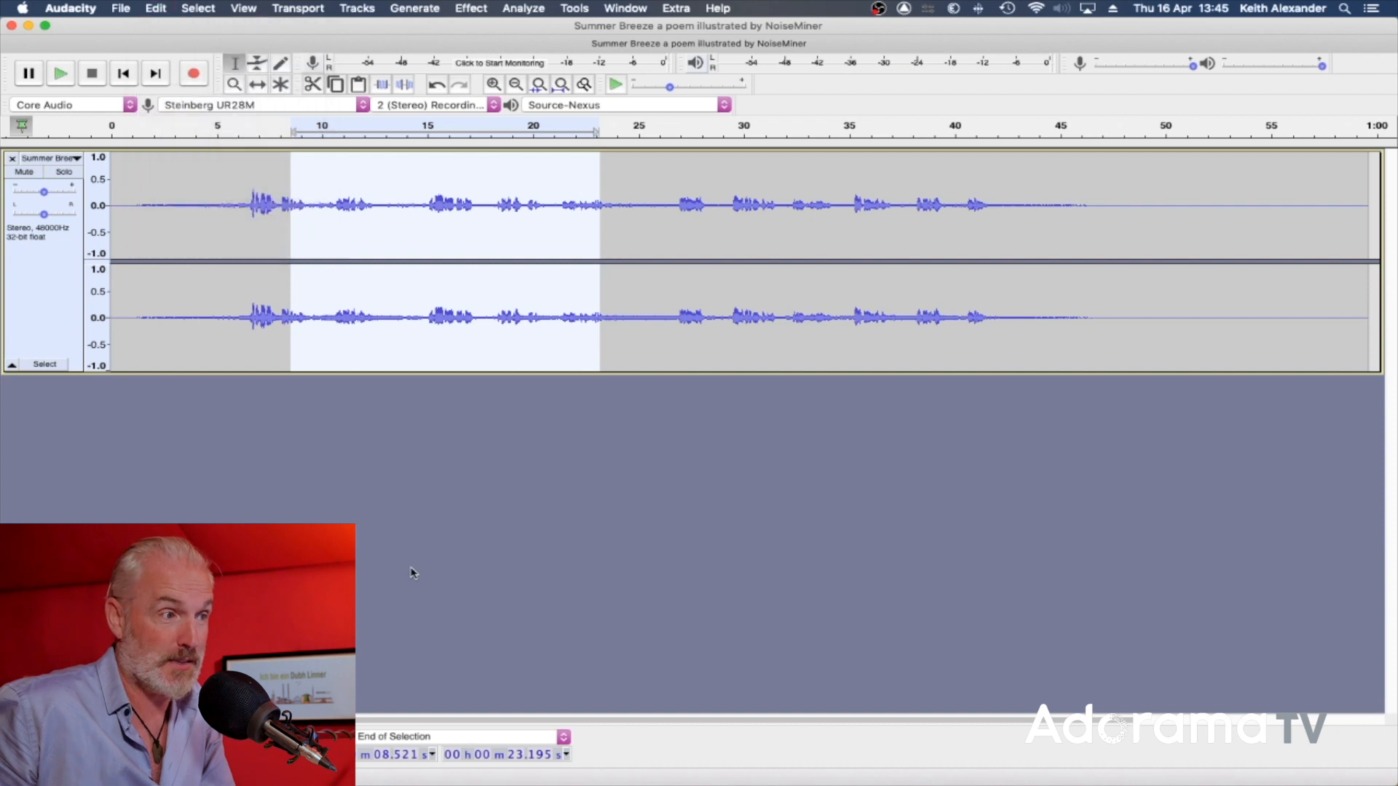
Step: Duplicate the audio between about 14.4 s and 18.1 s onto a new track and undo the duplication
{"action": "left_click", "coordinate": [413, 214]}
{"action": "left_click_drag", "start_coordinate": [413, 214], "coordinate": [493, 240]}
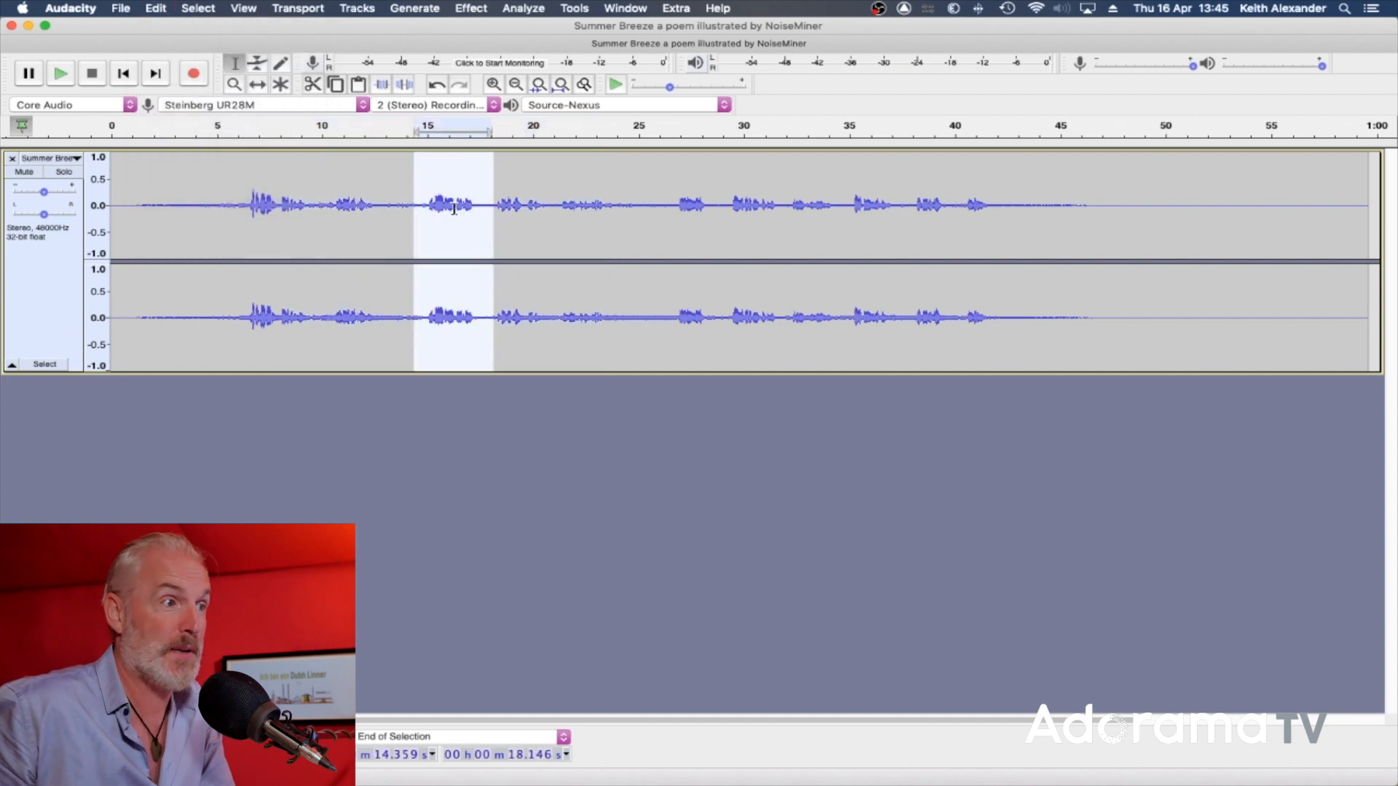
{"action": "left_click", "coordinate": [203, 9]}
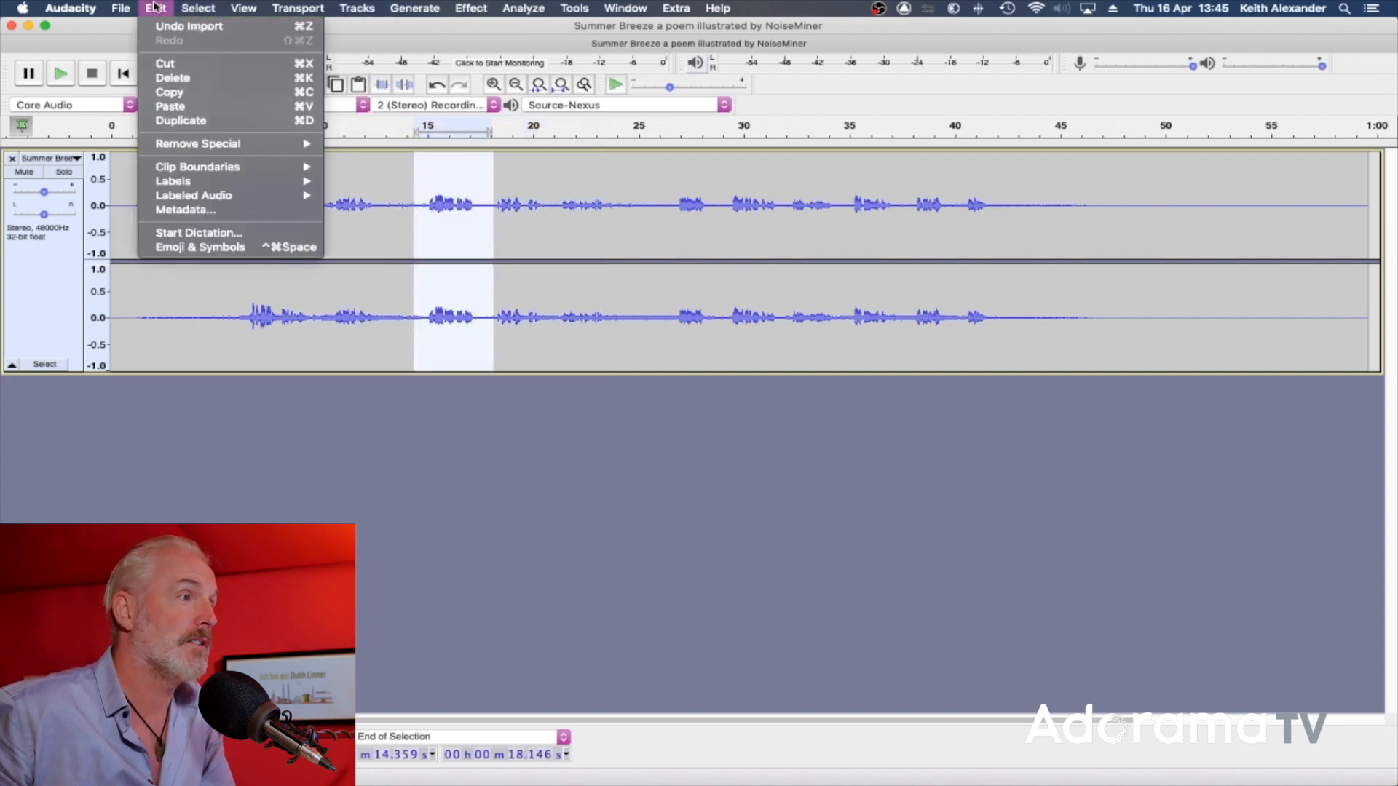
{"action": "left_click", "coordinate": [175, 123]}
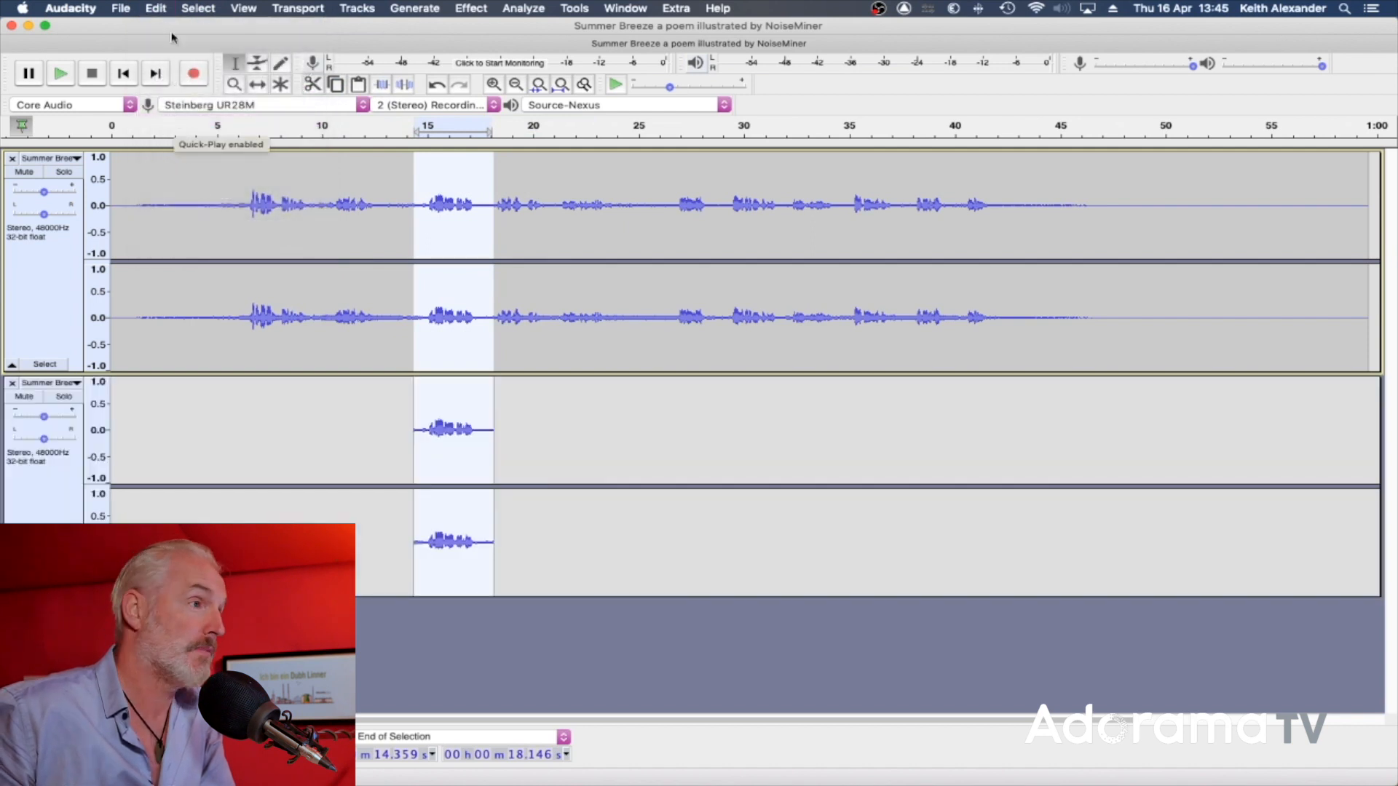
{"action": "left_click", "coordinate": [156, 8]}
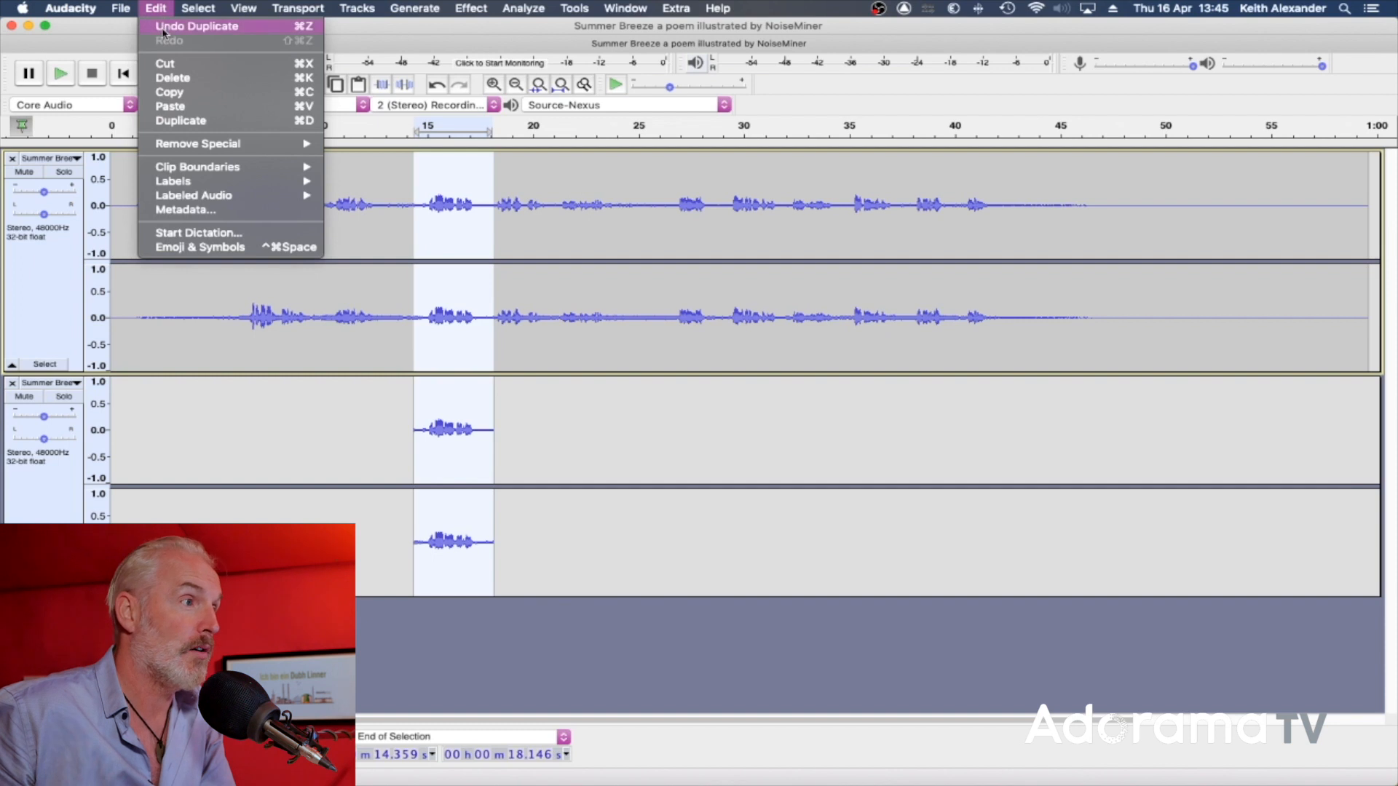
{"action": "left_click", "coordinate": [163, 28]}
Step: Split cut the selected section out of the track, leaving a gap, and undo the cut
{"action": "left_click", "coordinate": [155, 8]}
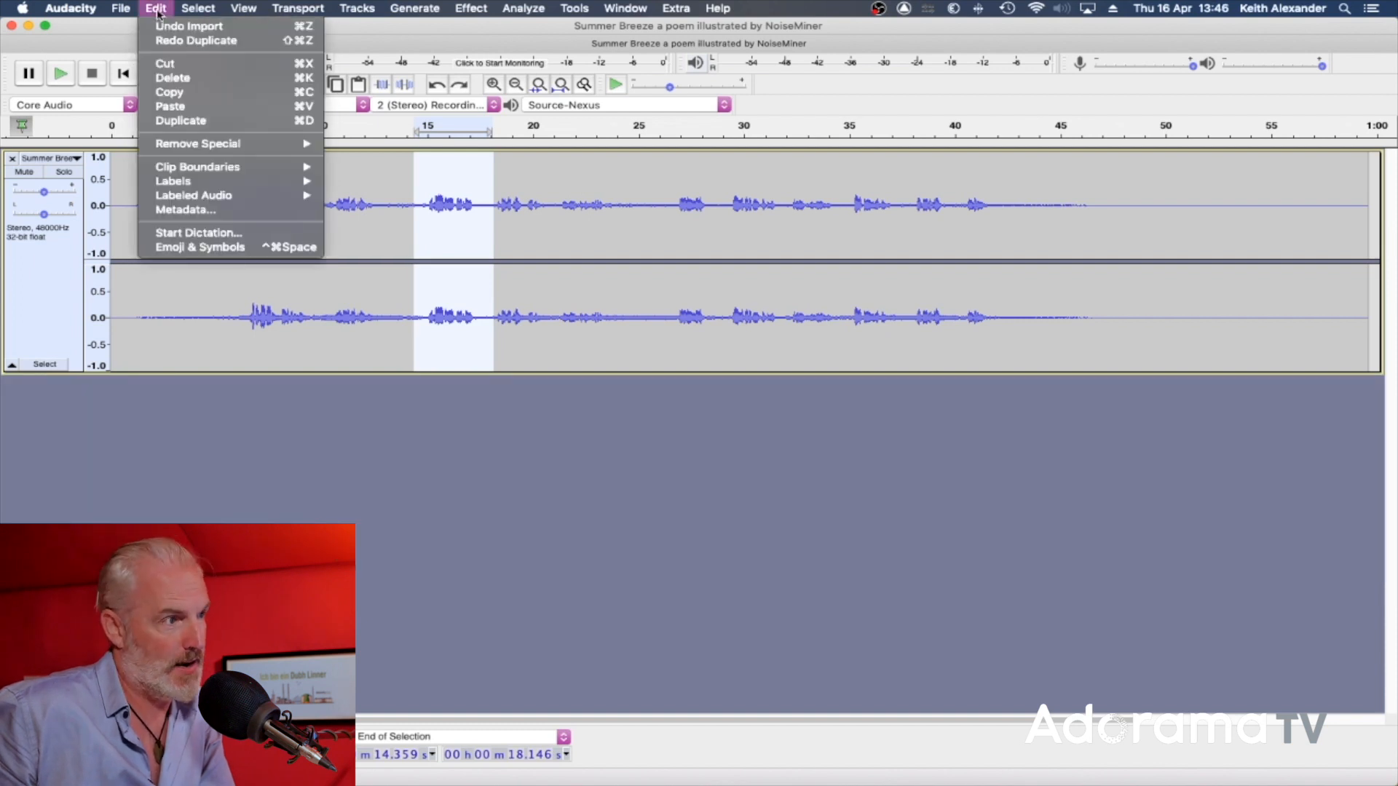
{"action": "mouse_move", "coordinate": [200, 145]}
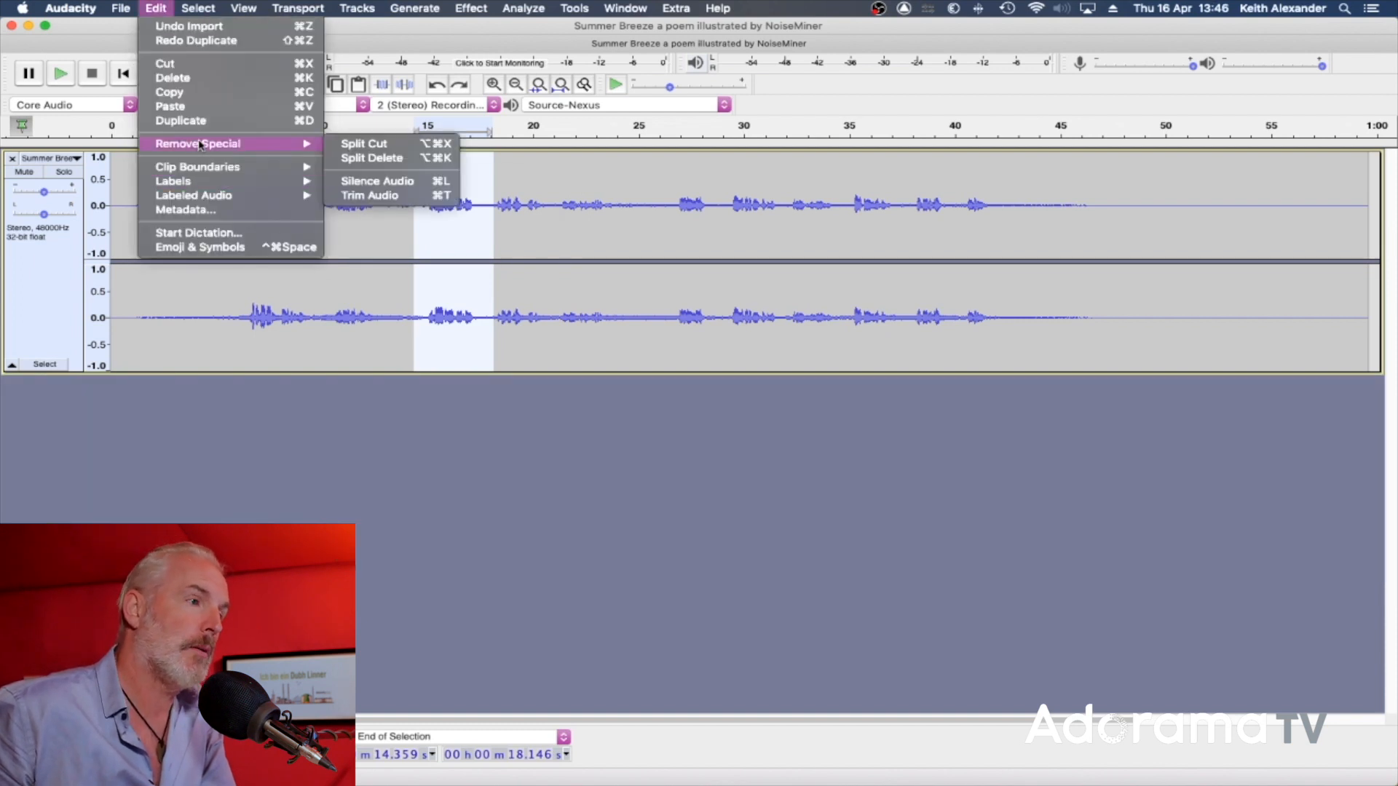
{"action": "left_click", "coordinate": [357, 149]}
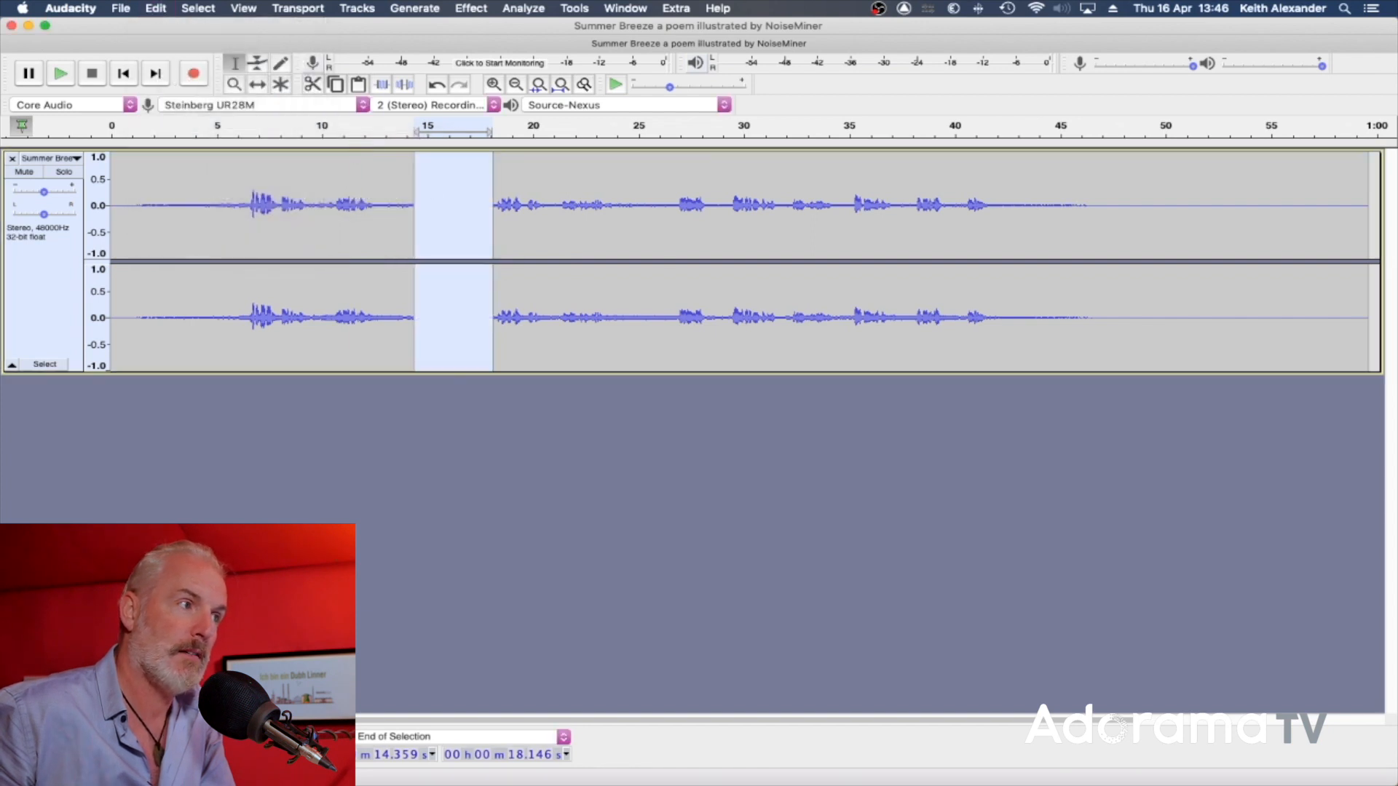
{"action": "key", "text": "super+z"}
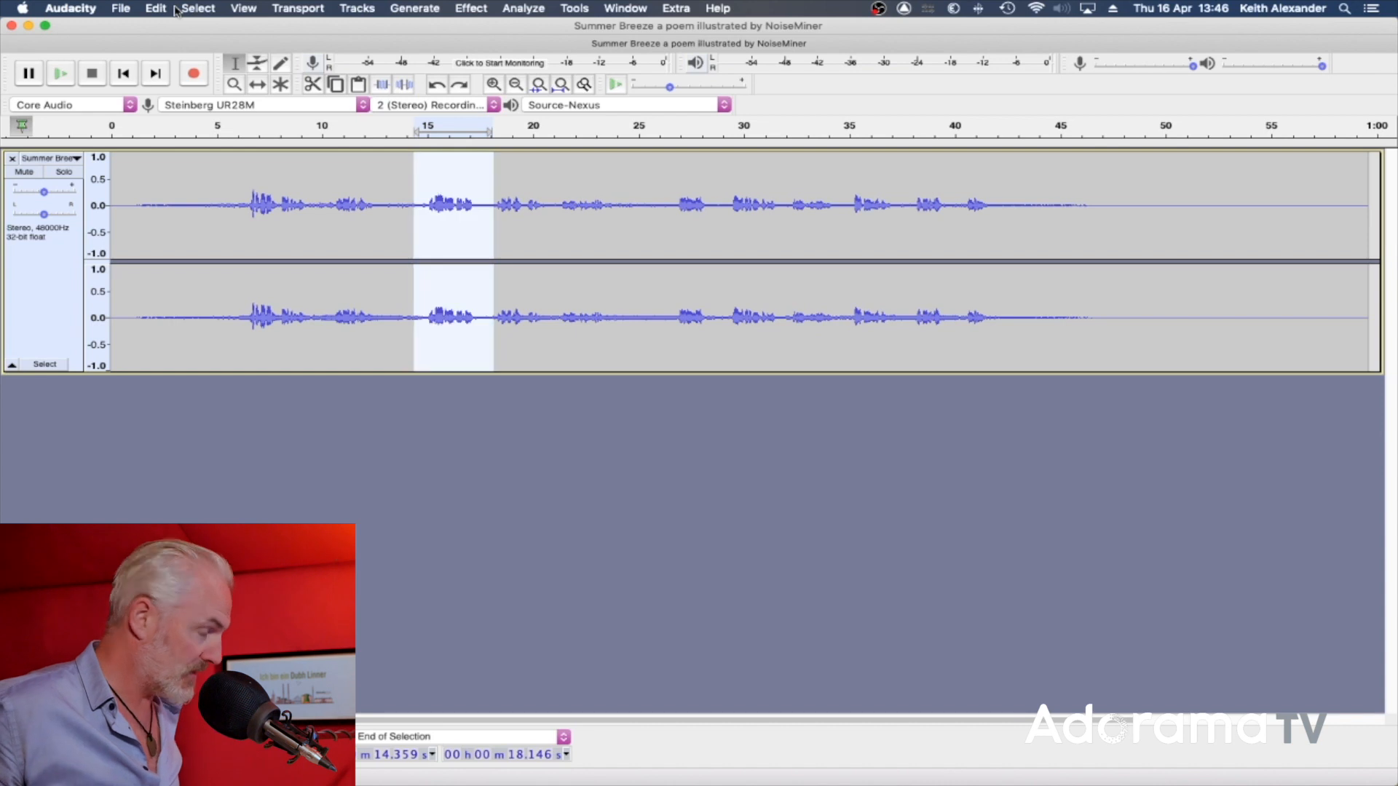
Step: Silence the selected section of the track and undo the silencing
{"action": "left_click", "coordinate": [155, 9]}
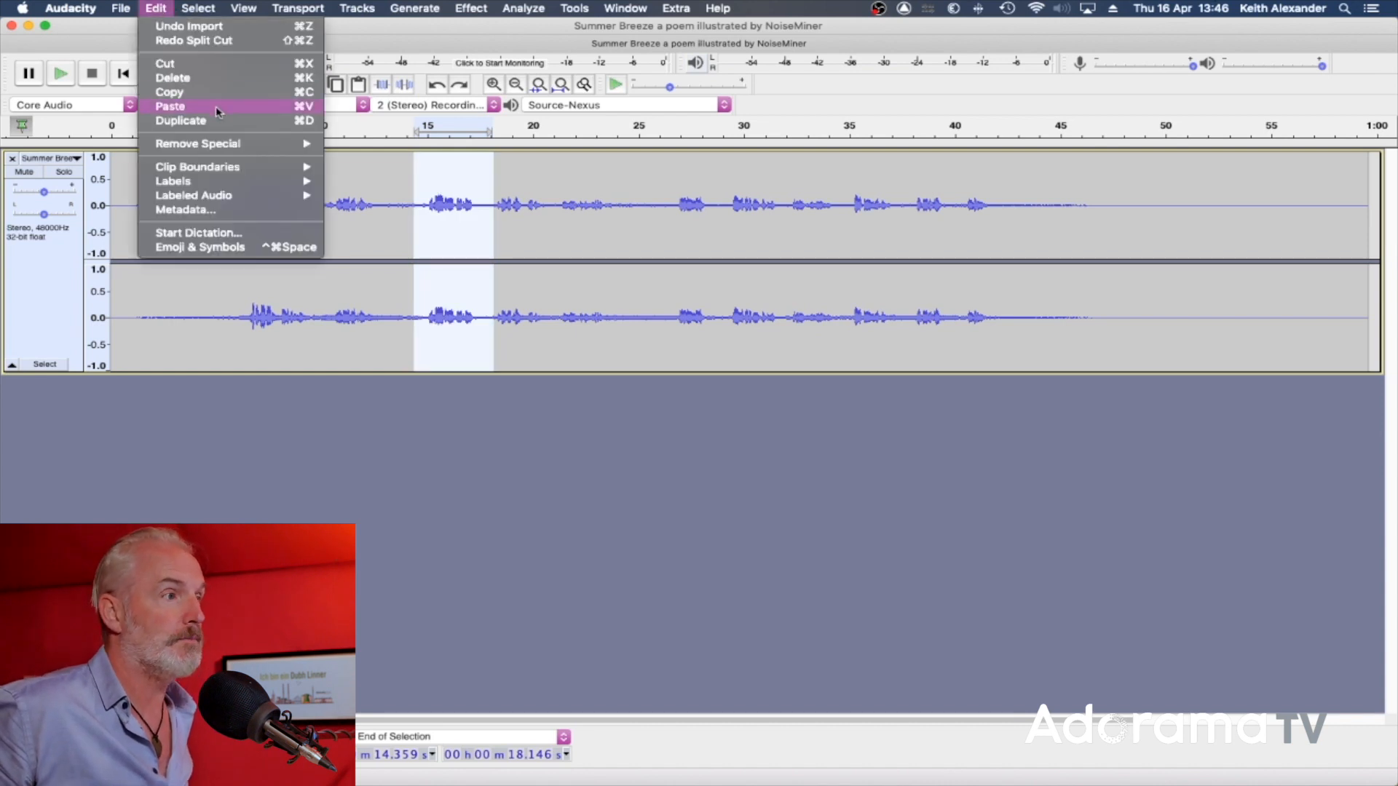
{"action": "mouse_move", "coordinate": [209, 148]}
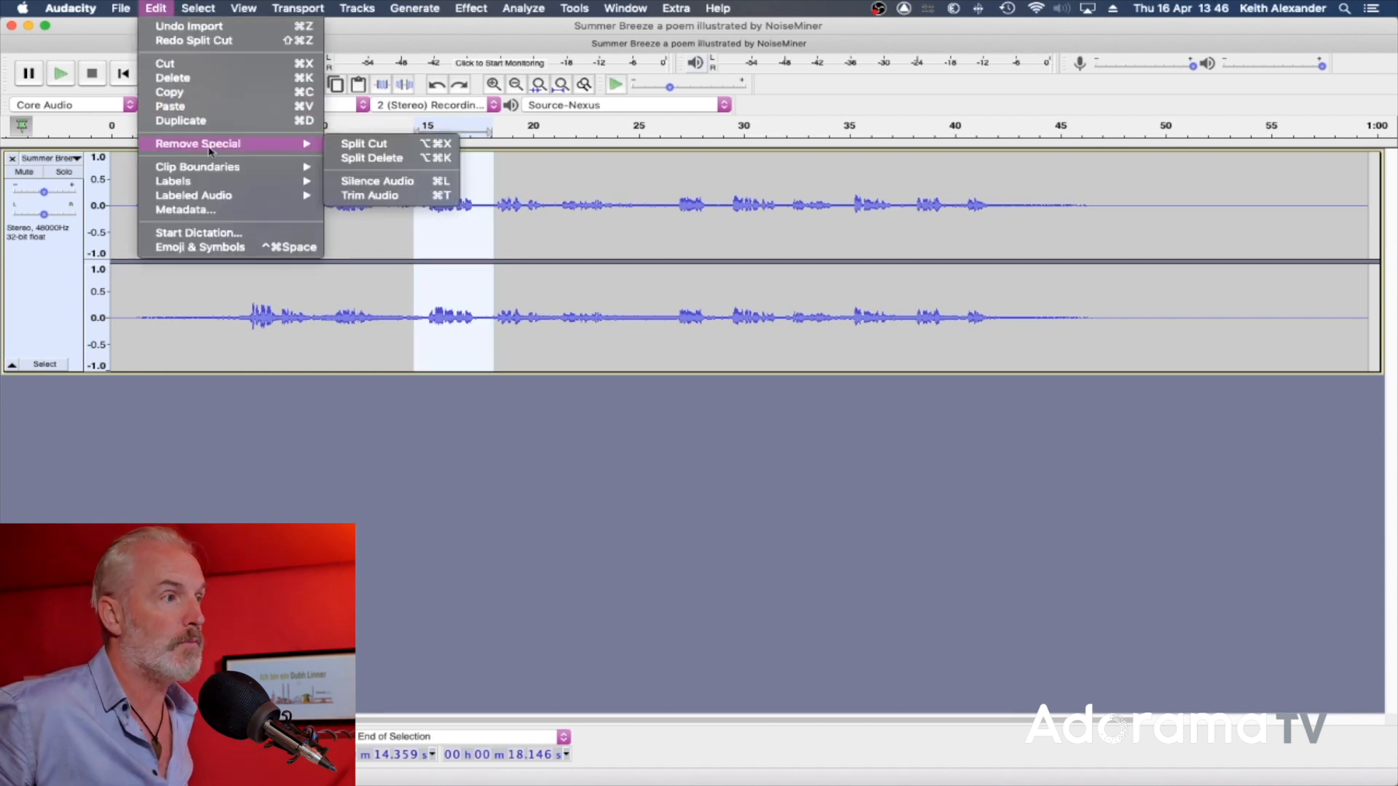
{"action": "left_click", "coordinate": [380, 181]}
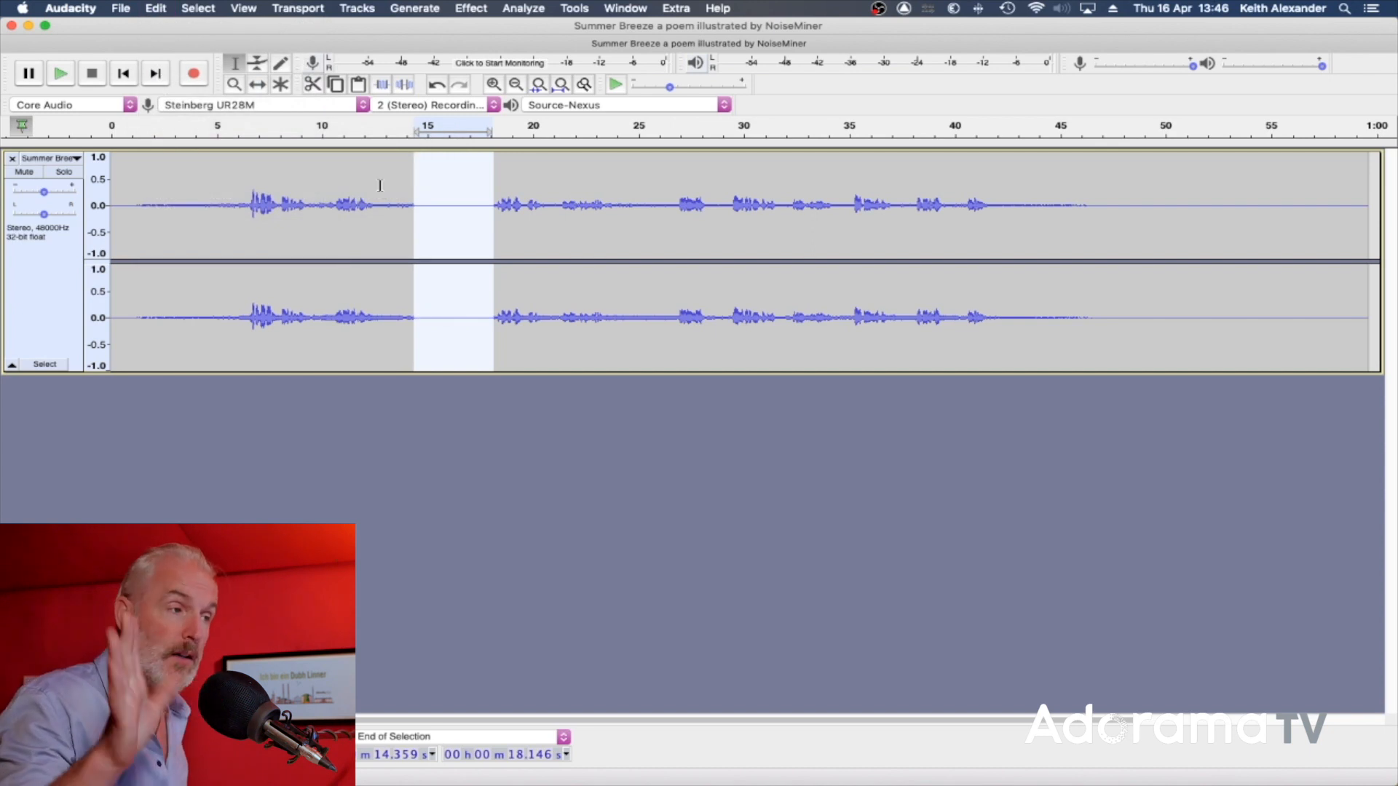
{"action": "key", "text": "super+z"}
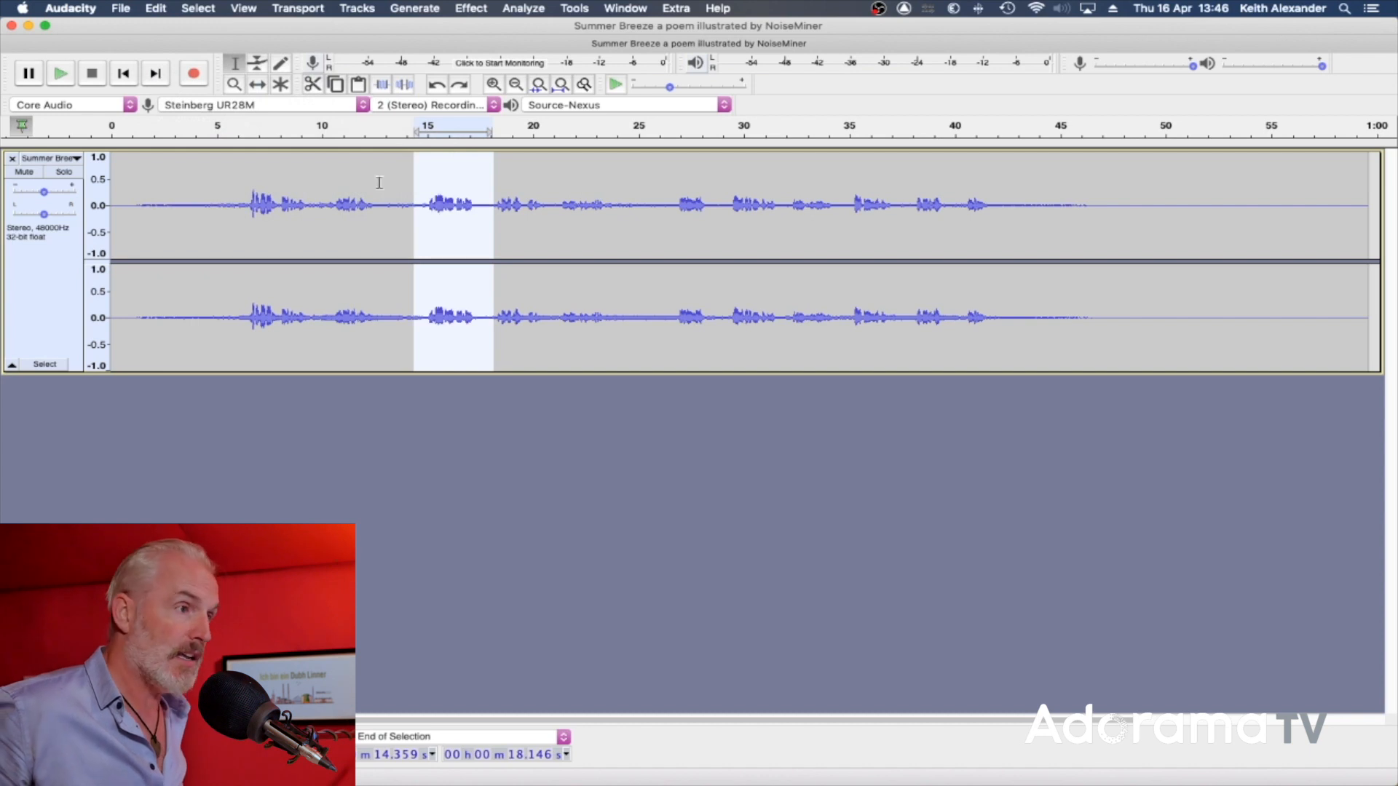
Step: Trim the track to the audio between about 26.9 s and 34.9 s and play the remaining section
{"action": "left_click", "coordinate": [156, 9]}
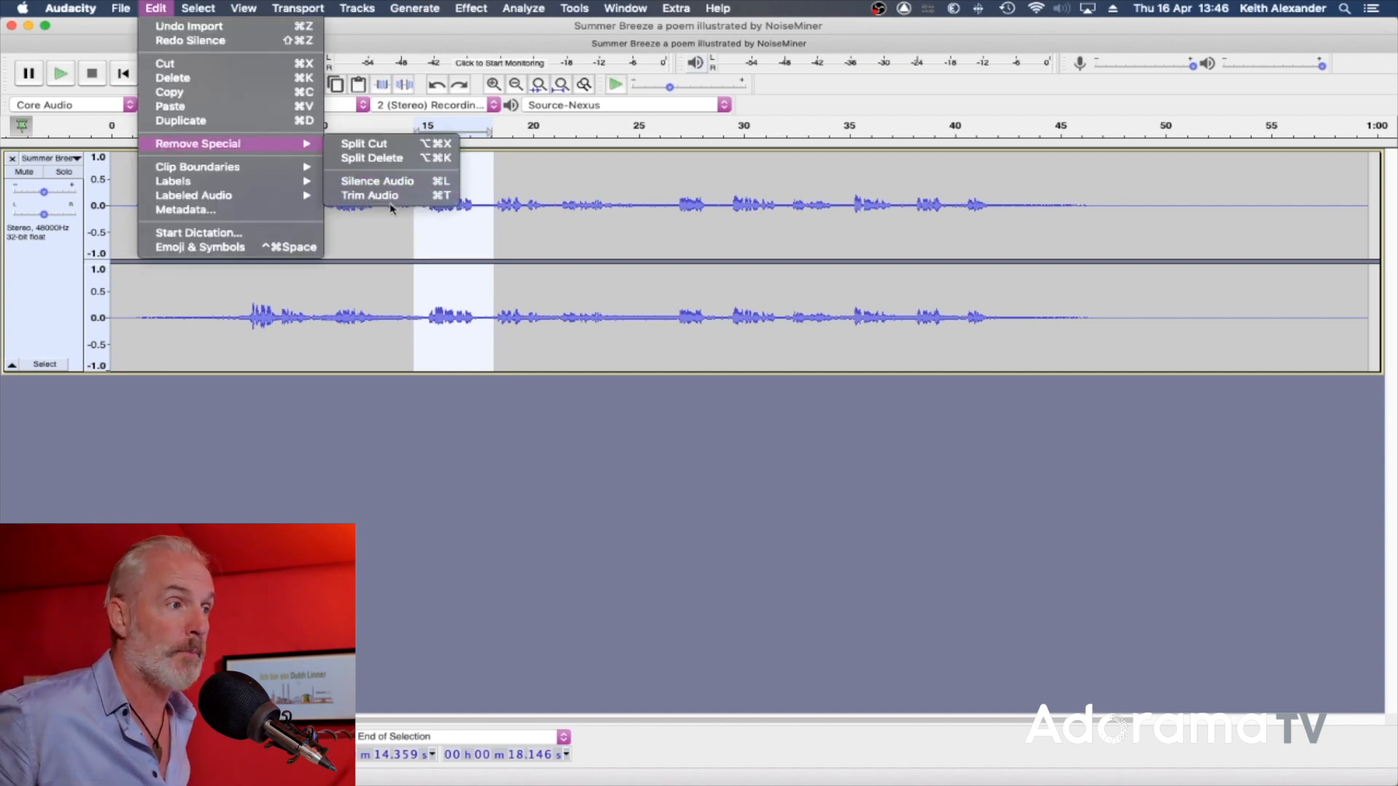
{"action": "left_click", "coordinate": [667, 193]}
{"action": "left_click_drag", "start_coordinate": [679, 193], "coordinate": [846, 194]}
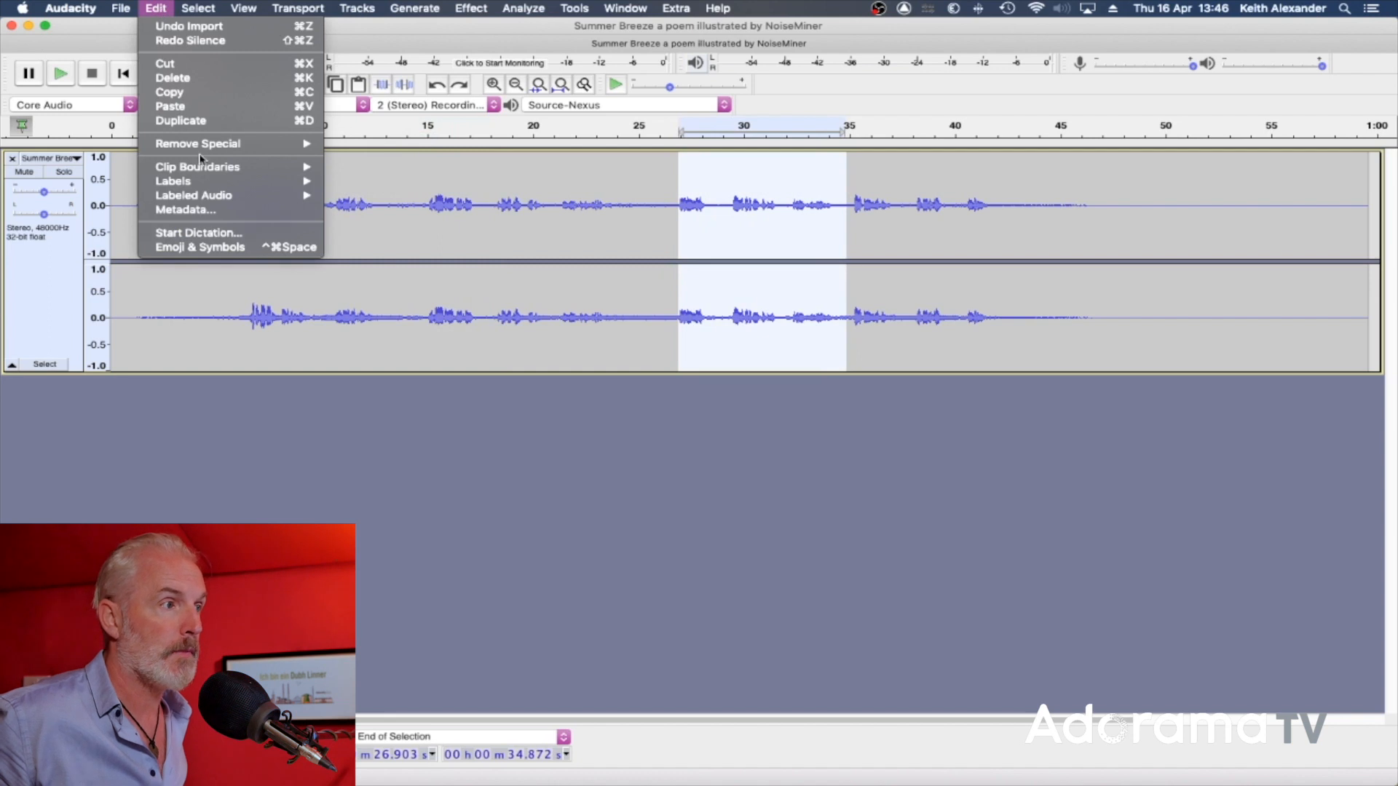
{"action": "mouse_move", "coordinate": [218, 143]}
{"action": "left_click", "coordinate": [370, 196]}
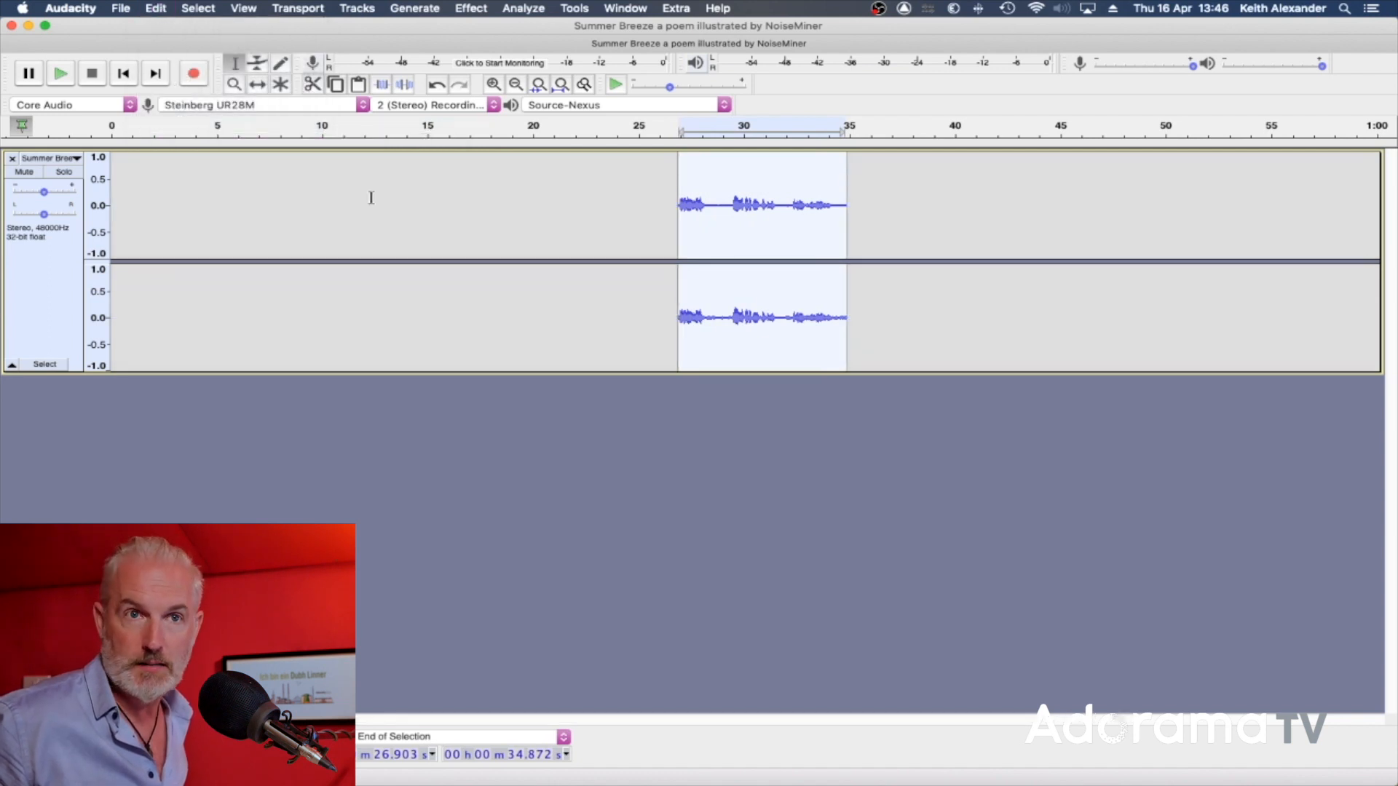
{"action": "key", "text": "space"}
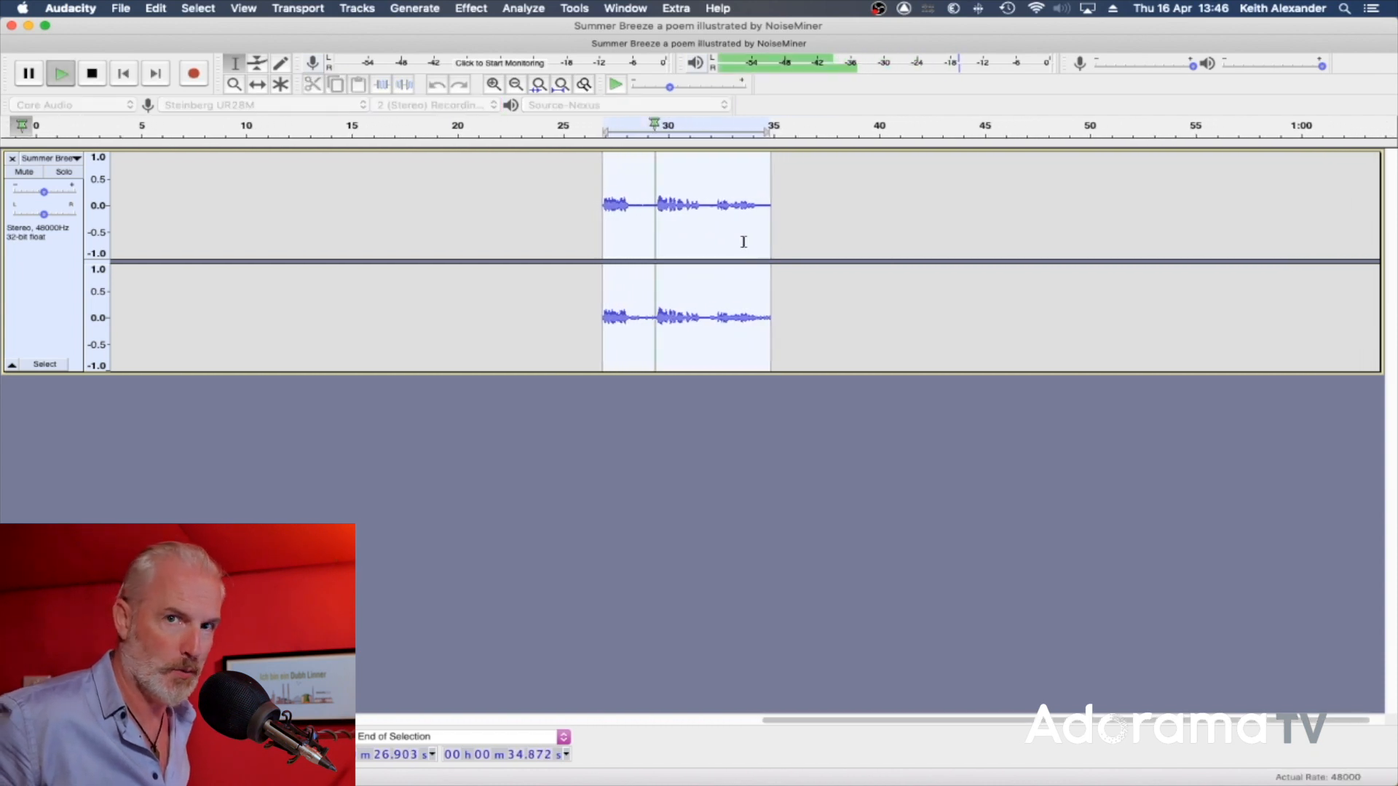
{"action": "key", "text": "space"}
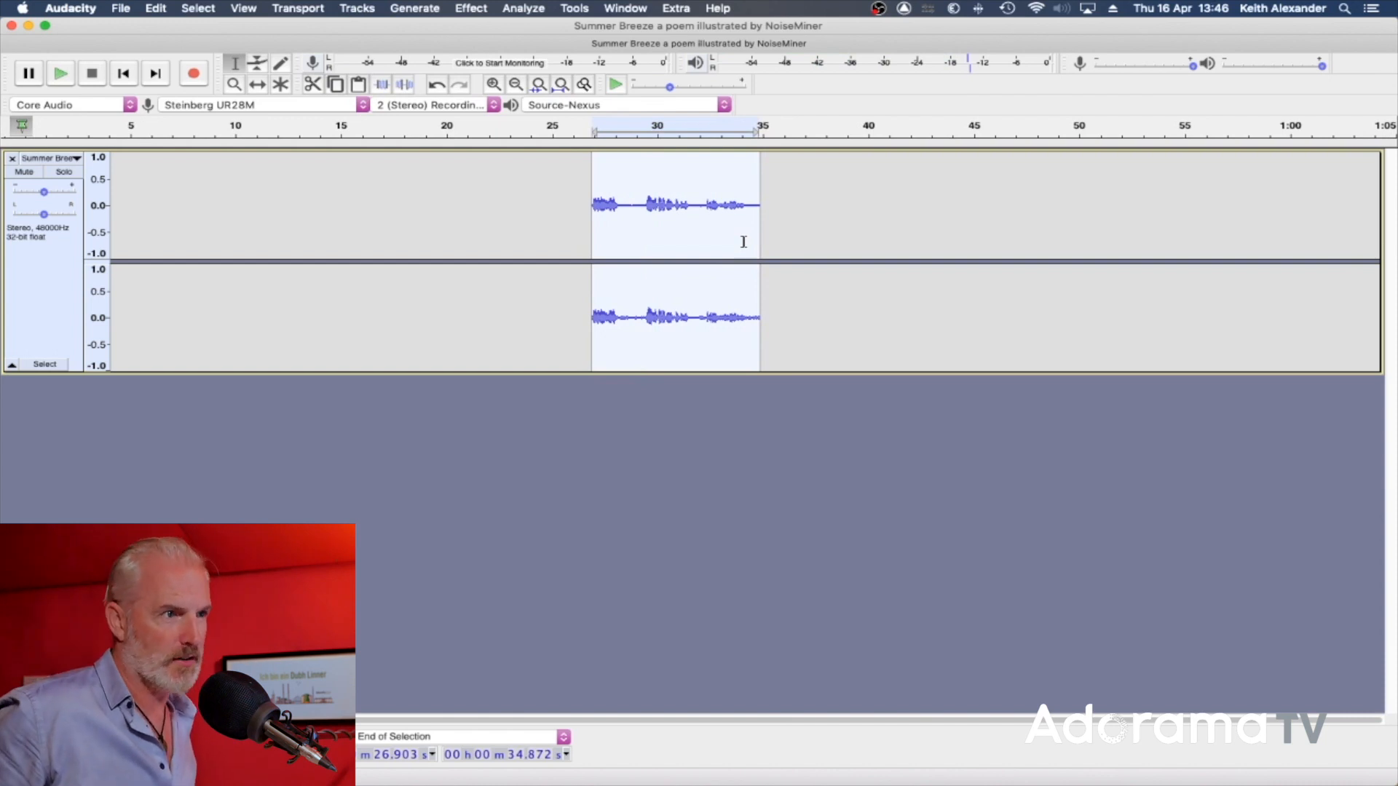
Step: Undo the trim to restore the full recording
{"action": "left_click", "coordinate": [204, 9]}
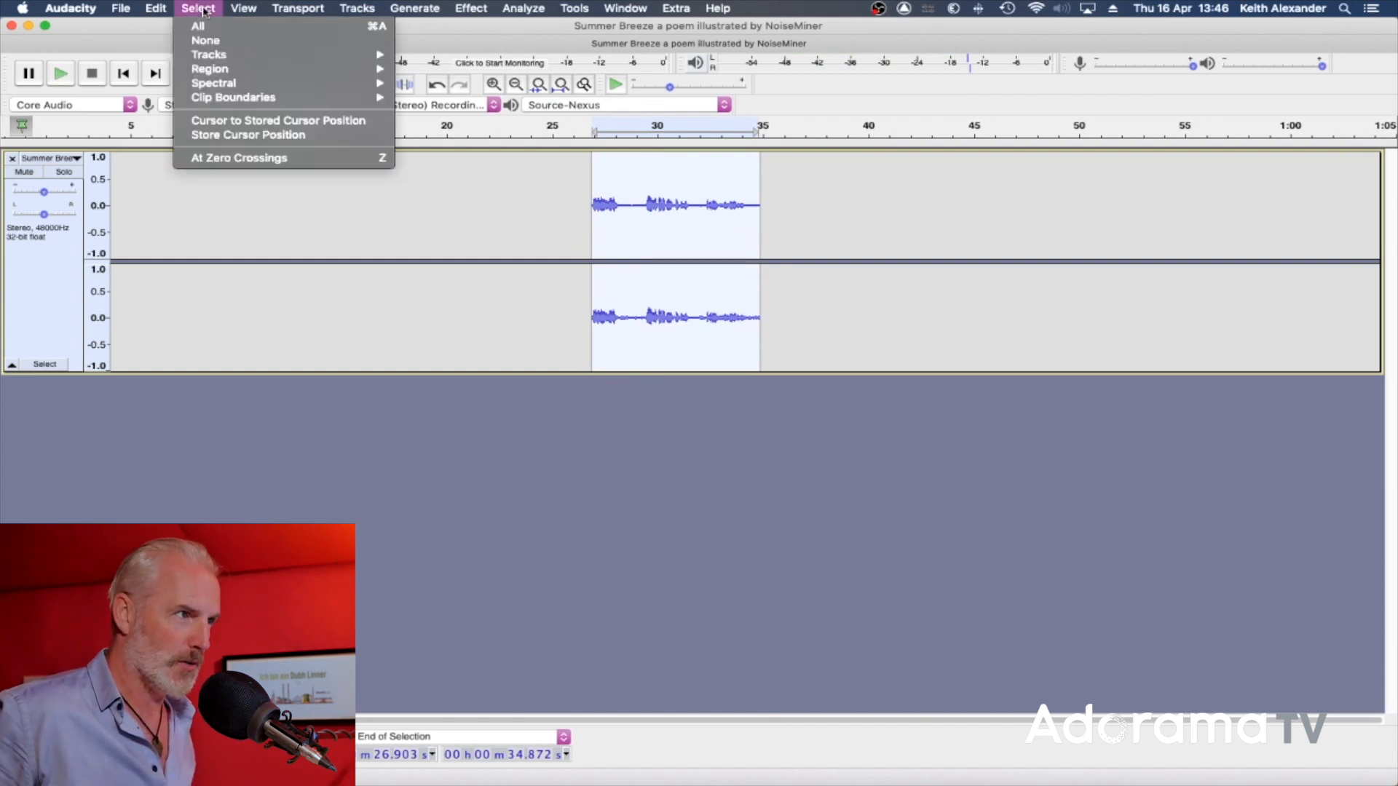
{"action": "left_click", "coordinate": [204, 9]}
{"action": "left_click", "coordinate": [204, 9]}
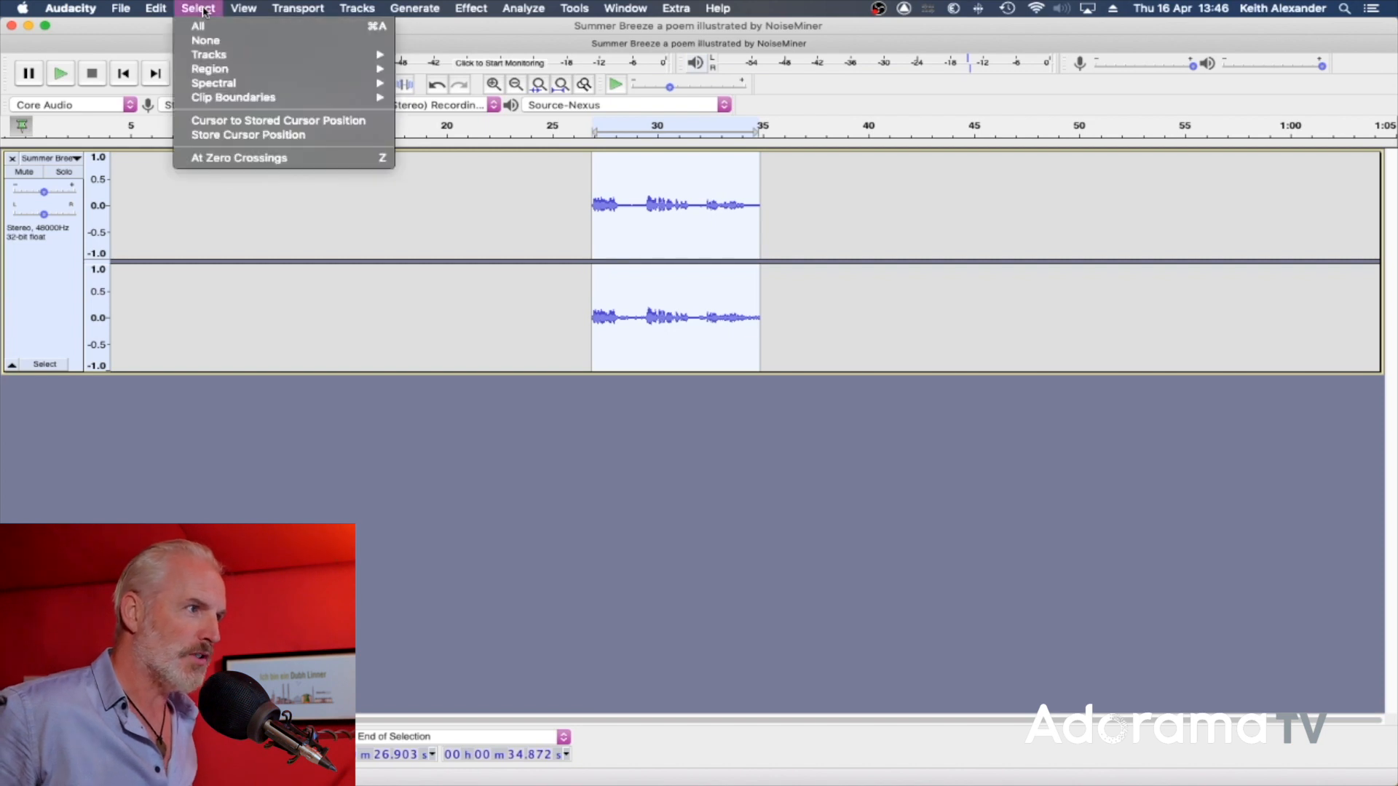
{"action": "mouse_move", "coordinate": [155, 11]}
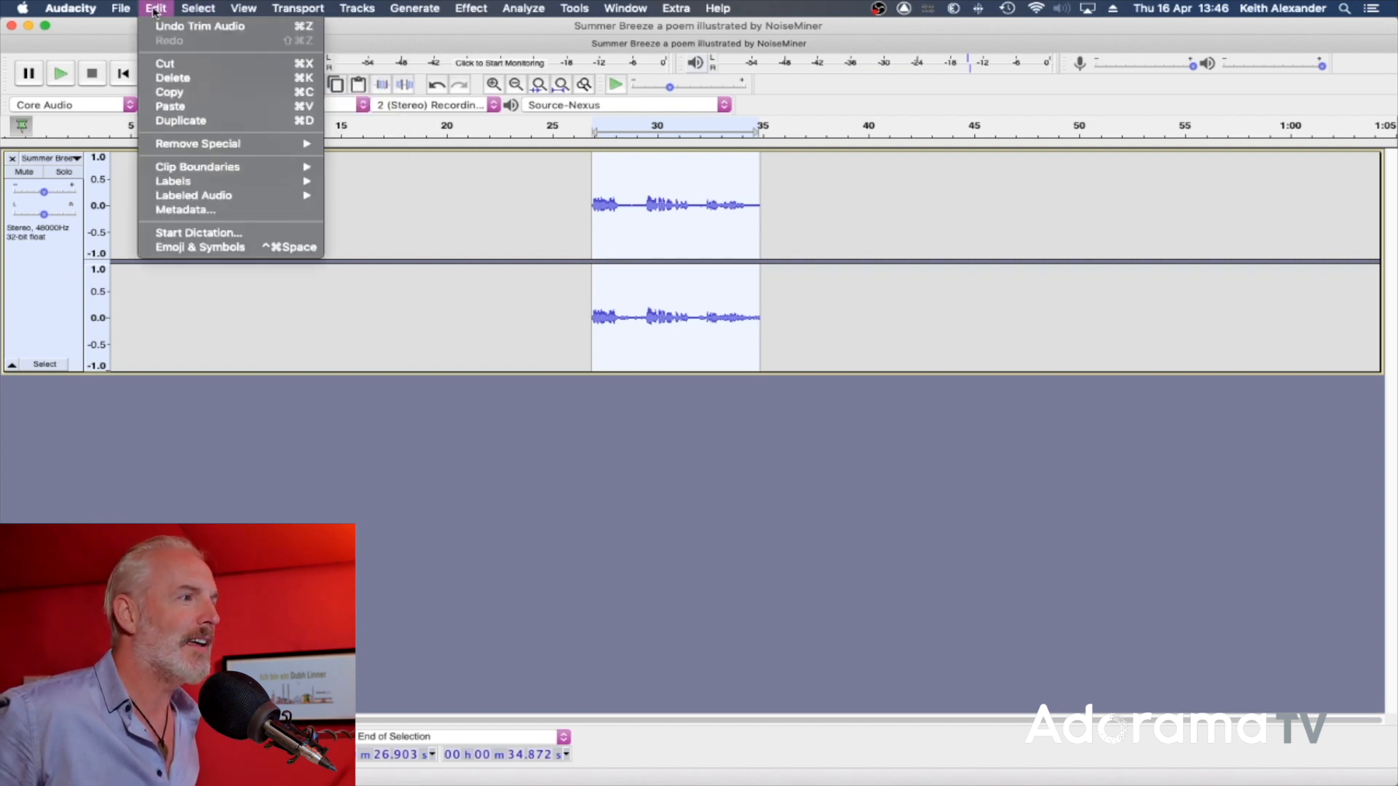
{"action": "mouse_move", "coordinate": [209, 173]}
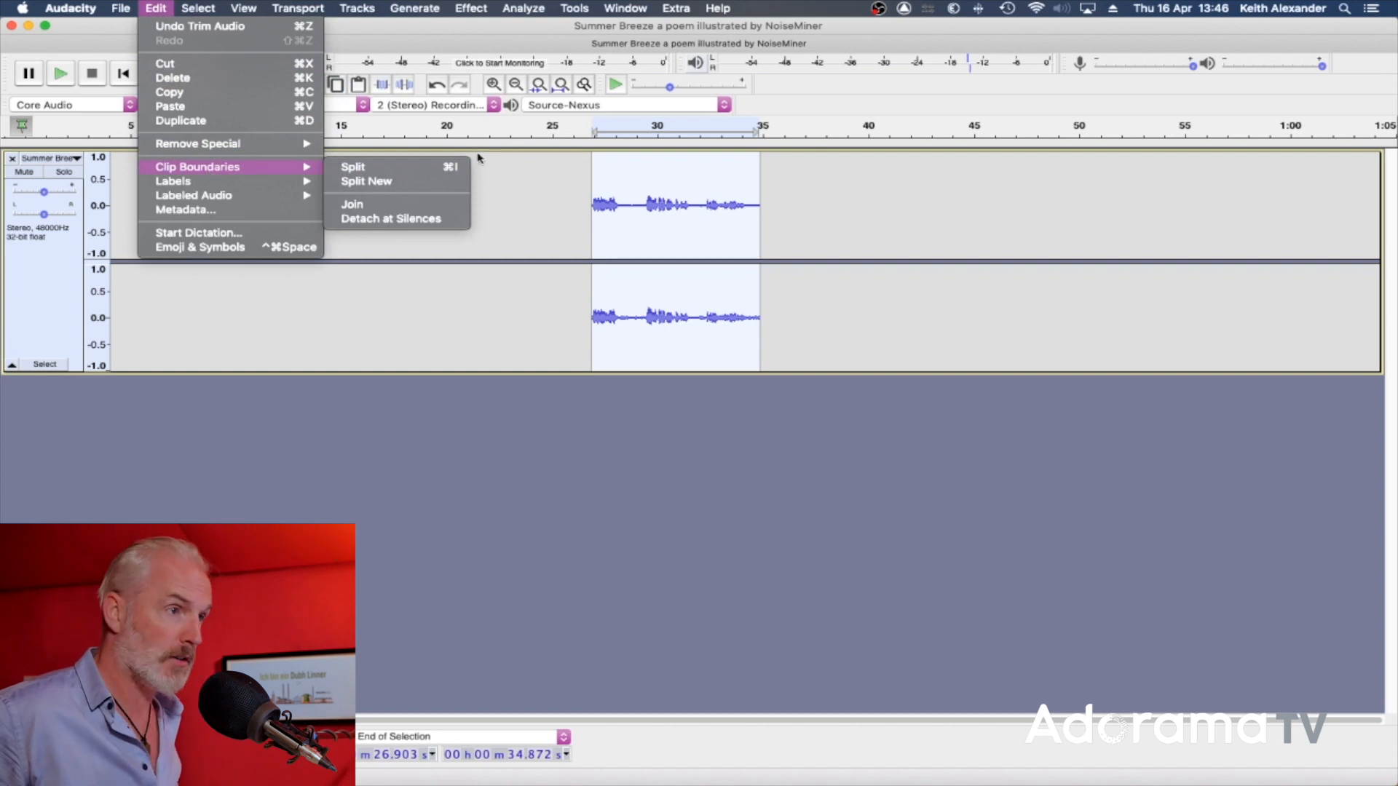
{"action": "left_click", "coordinate": [483, 269]}
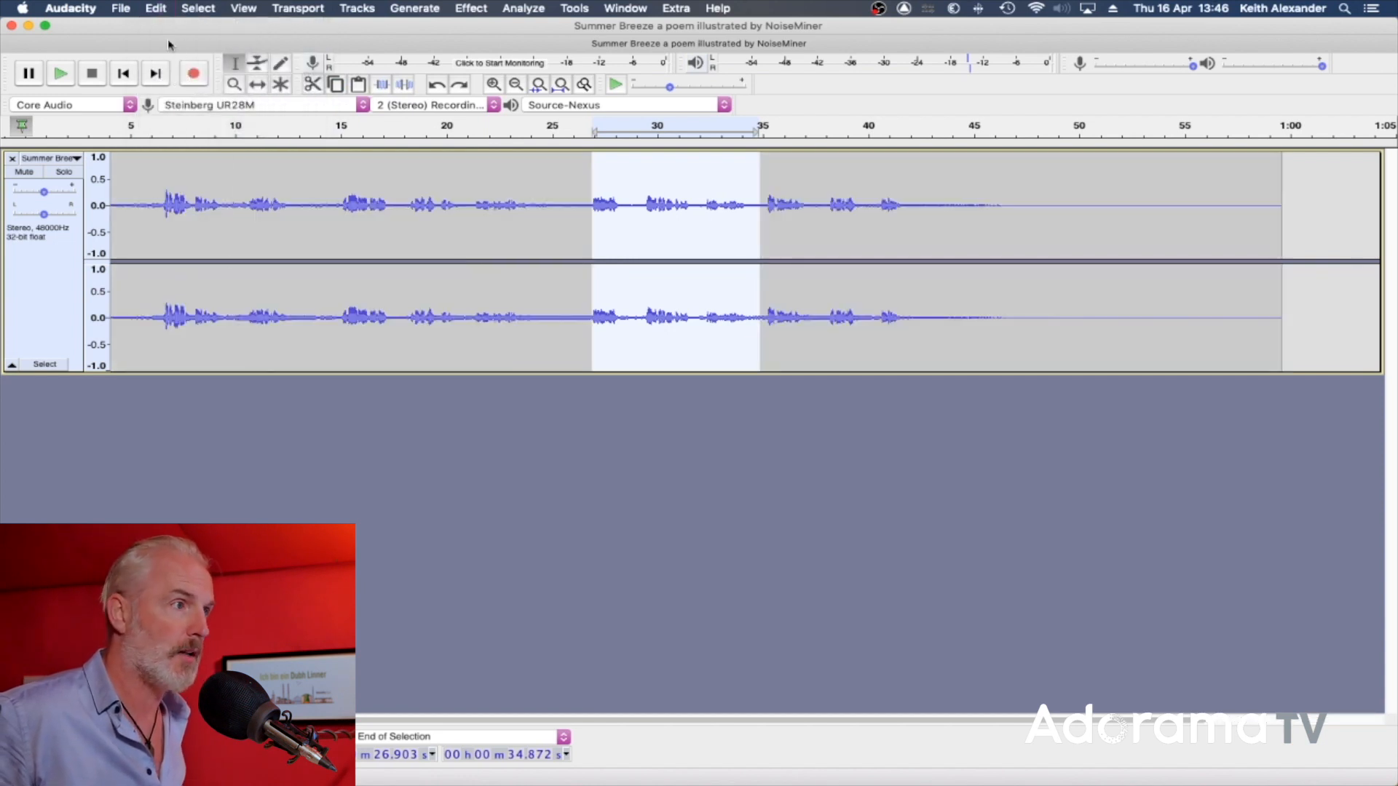
Step: Split the clip at both edges of the selected section
{"action": "left_click", "coordinate": [162, 11]}
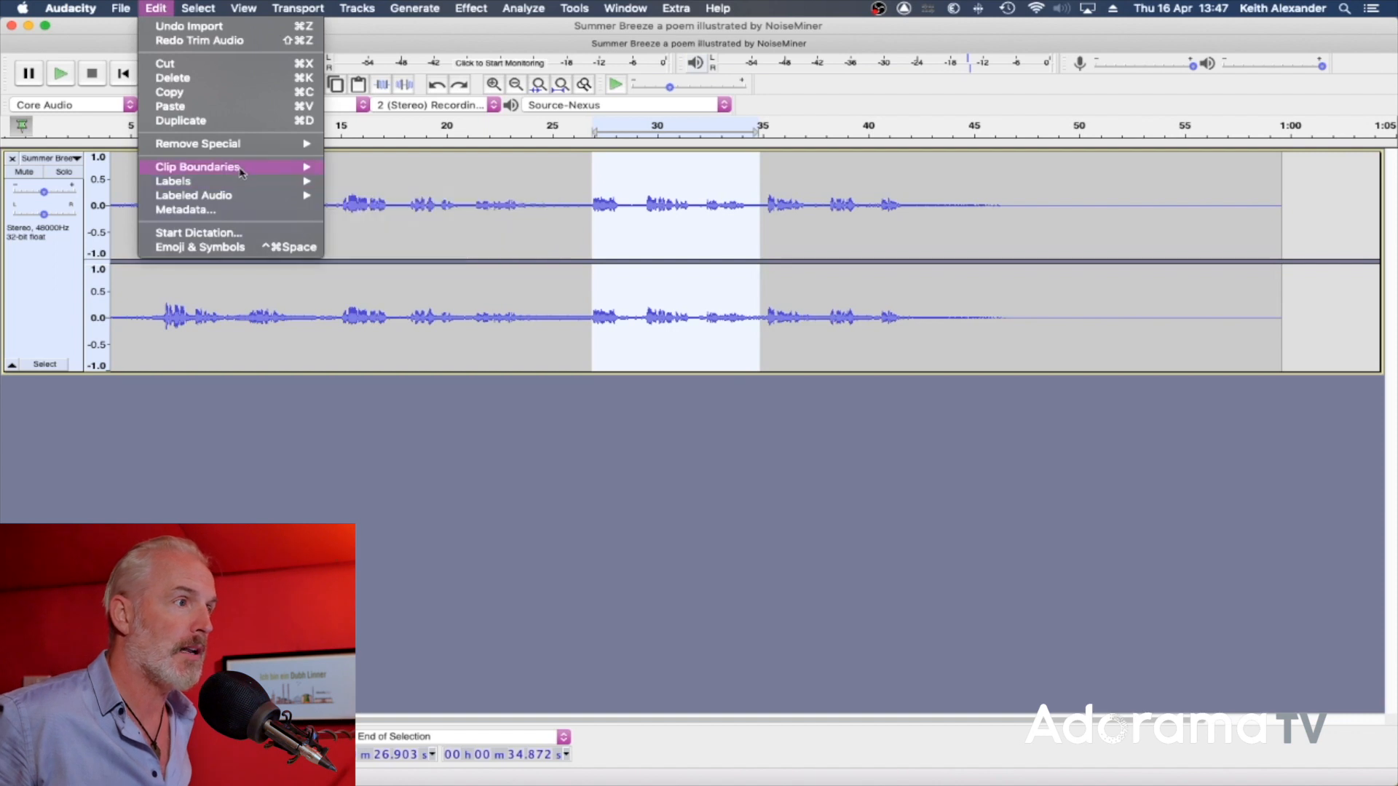
{"action": "mouse_move", "coordinate": [243, 170]}
{"action": "left_click", "coordinate": [423, 168]}
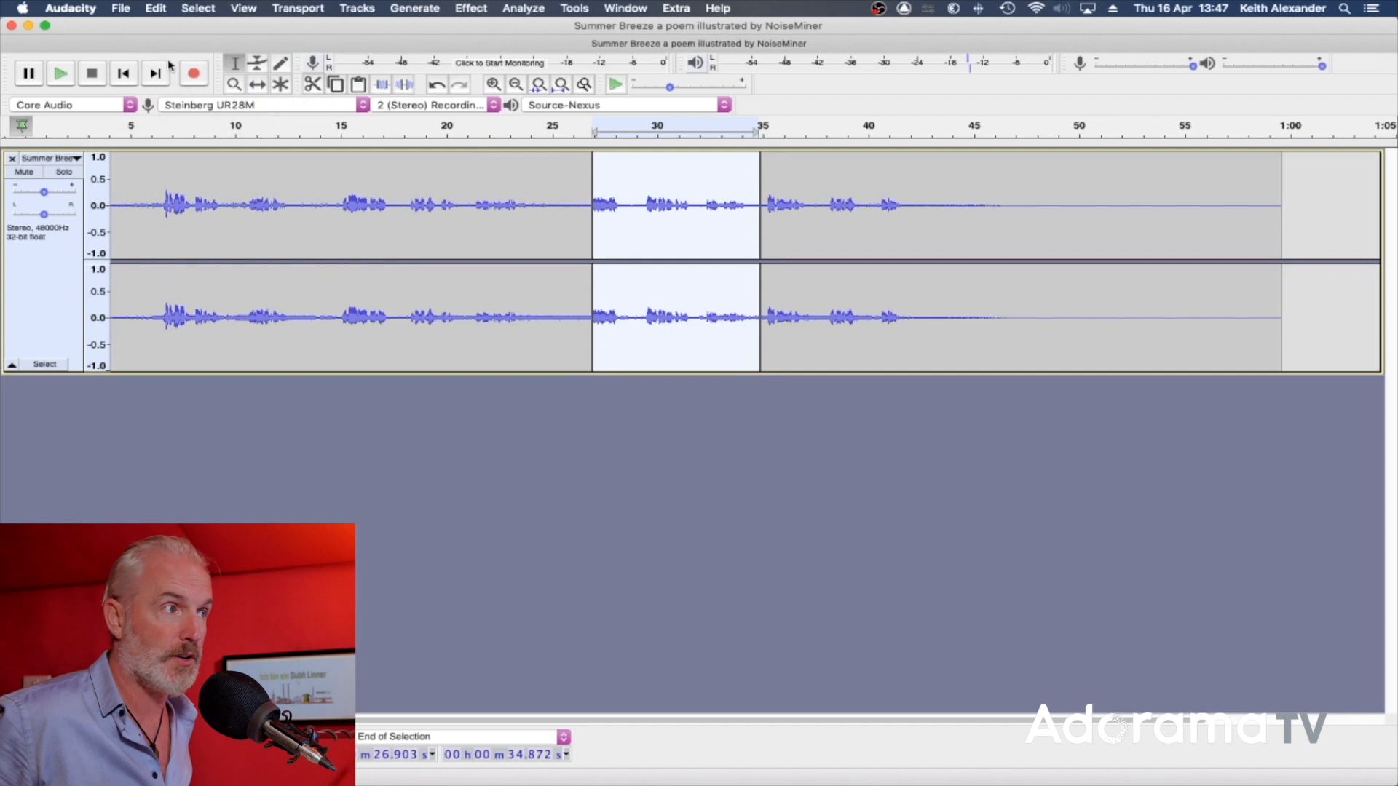
Step: Select the audio from about 23.6 s to 38.4 s, spanning both split points, and join the clips
{"action": "left_click", "coordinate": [155, 8]}
{"action": "mouse_move", "coordinate": [193, 173]}
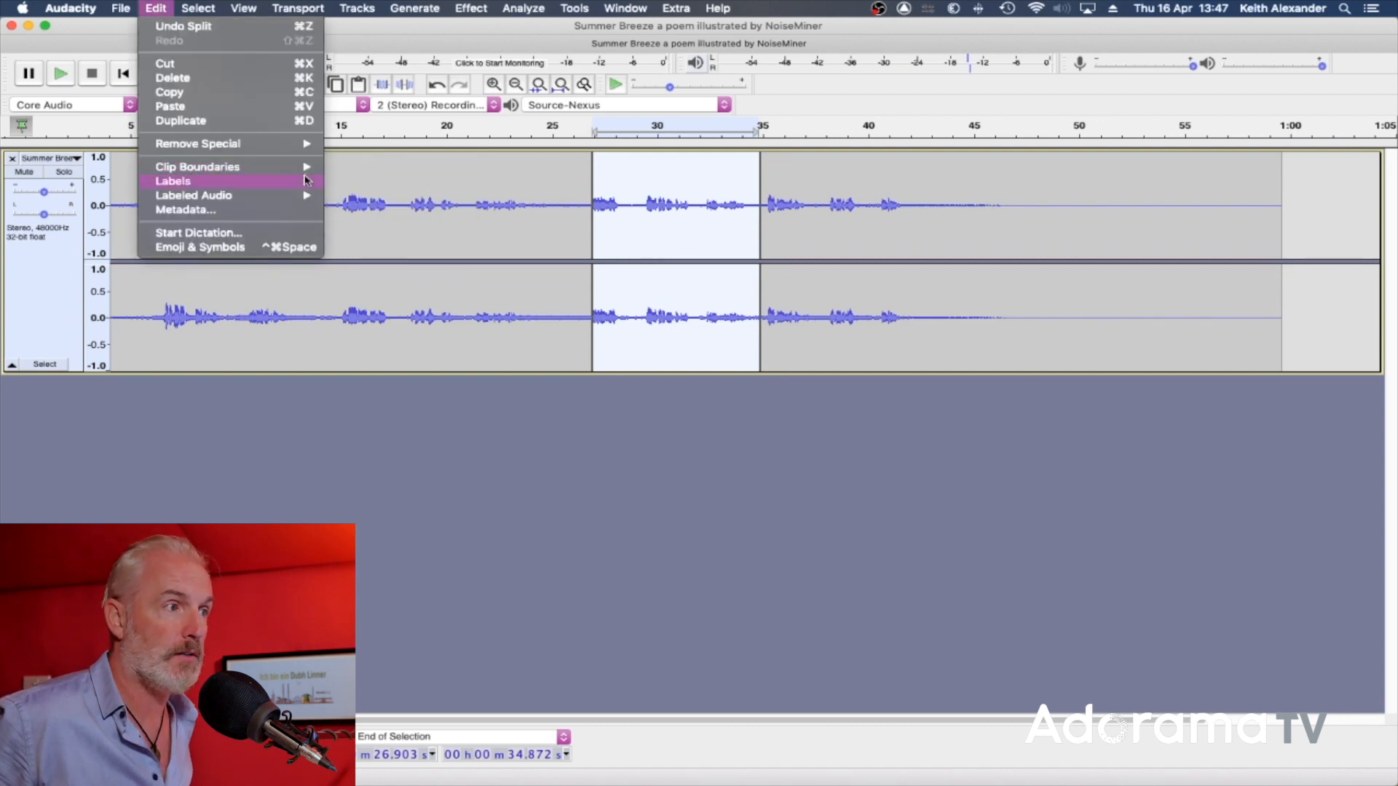
{"action": "left_click", "coordinate": [519, 199]}
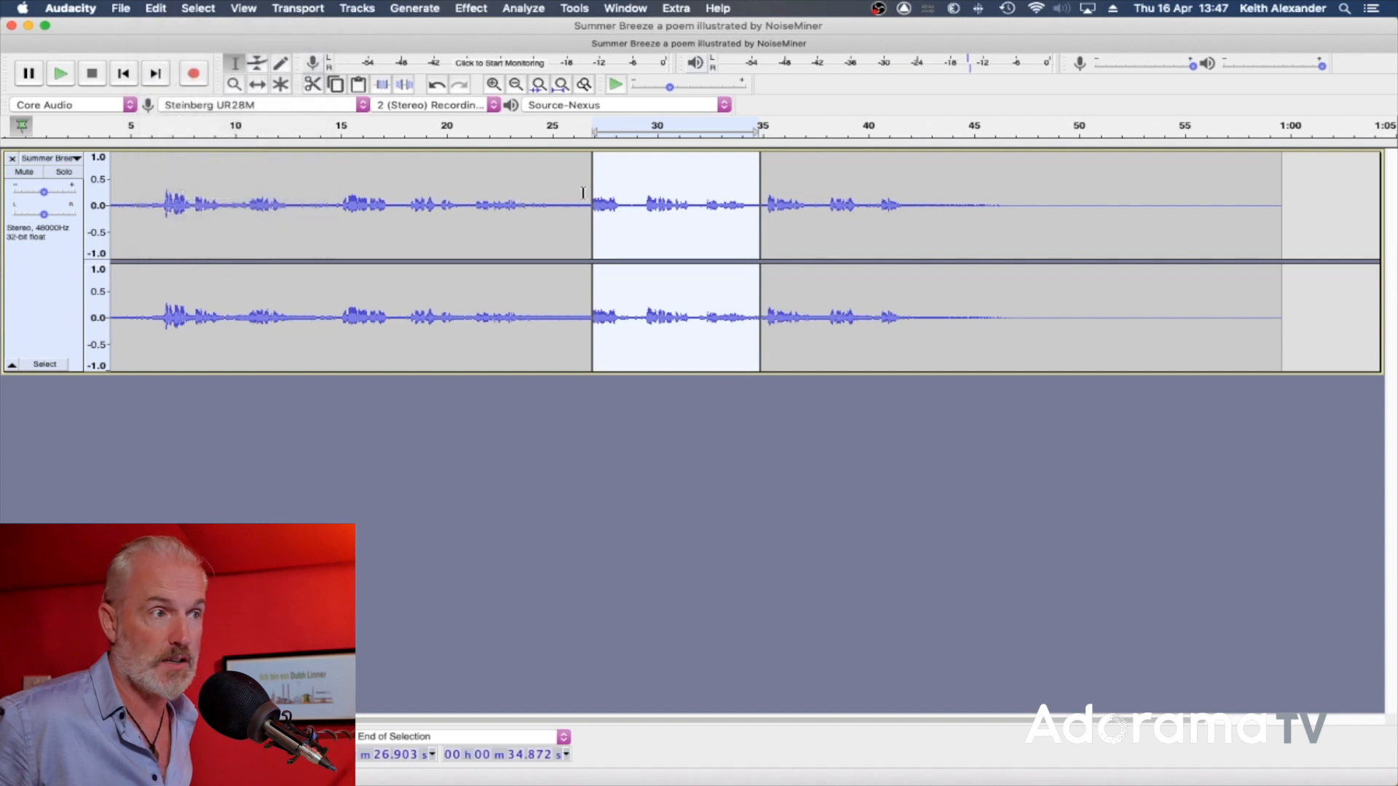
{"action": "left_click_drag", "start_coordinate": [834, 208], "coordinate": [521, 228]}
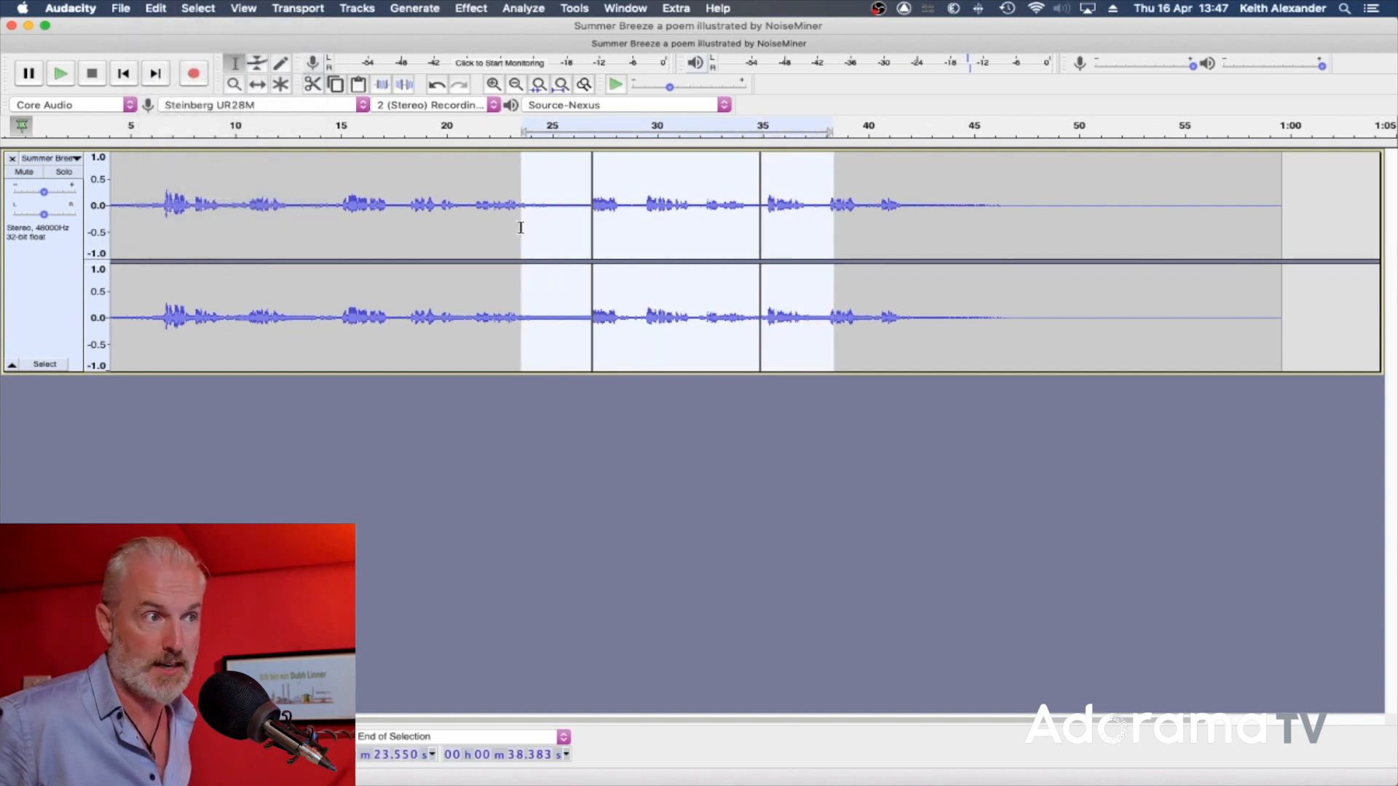
{"action": "left_click", "coordinate": [156, 8]}
{"action": "mouse_move", "coordinate": [209, 174]}
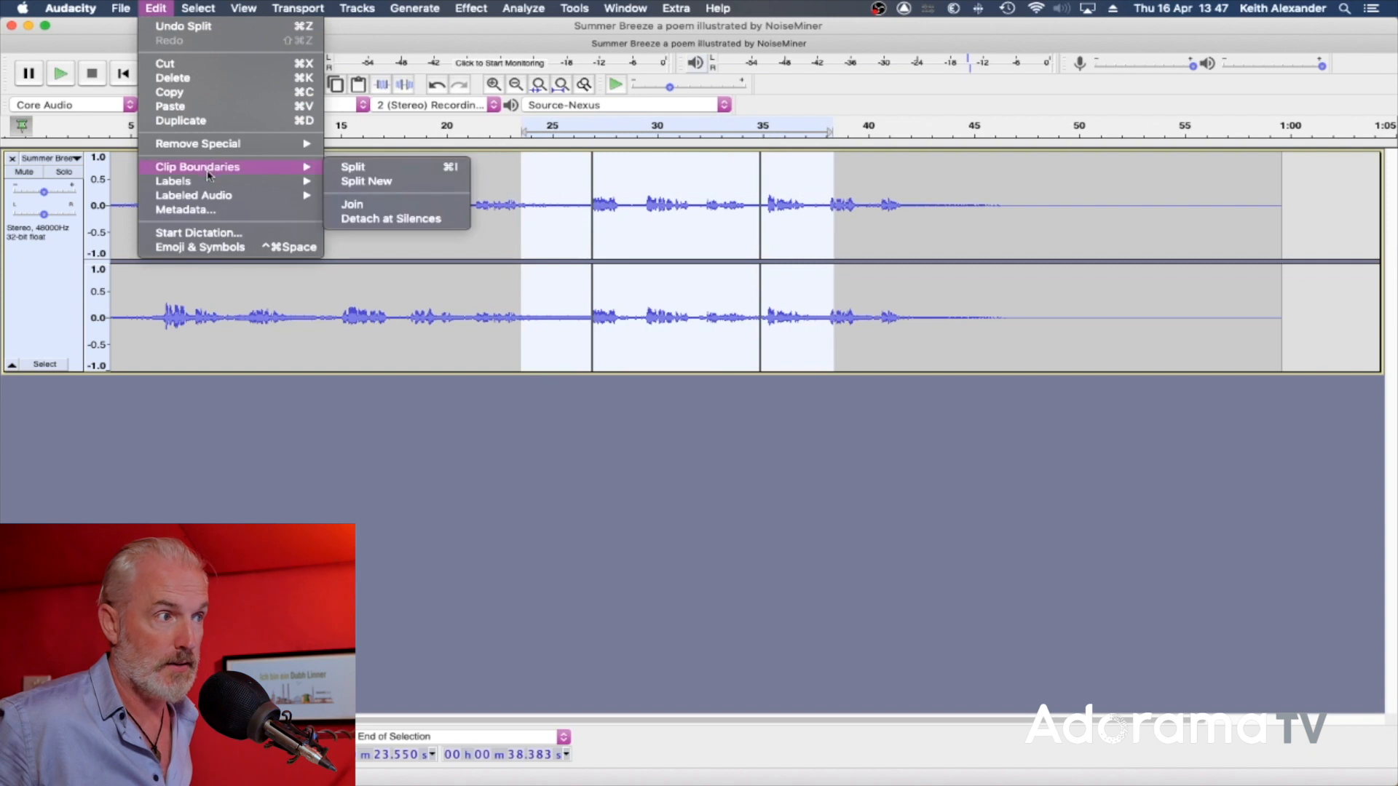
{"action": "left_click", "coordinate": [350, 205]}
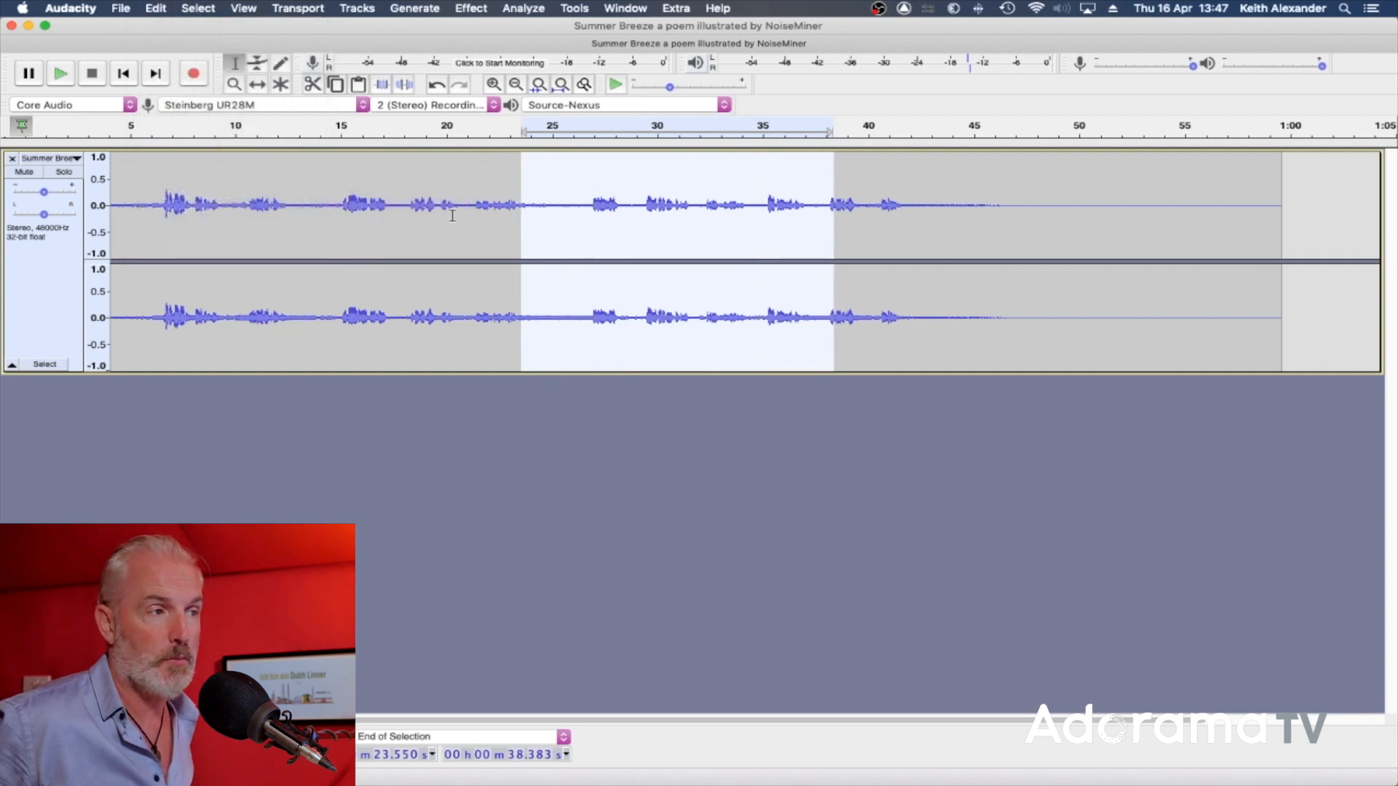
Step: Open the metadata tags editor to view its fields and close it without changes
{"action": "left_click", "coordinate": [157, 8]}
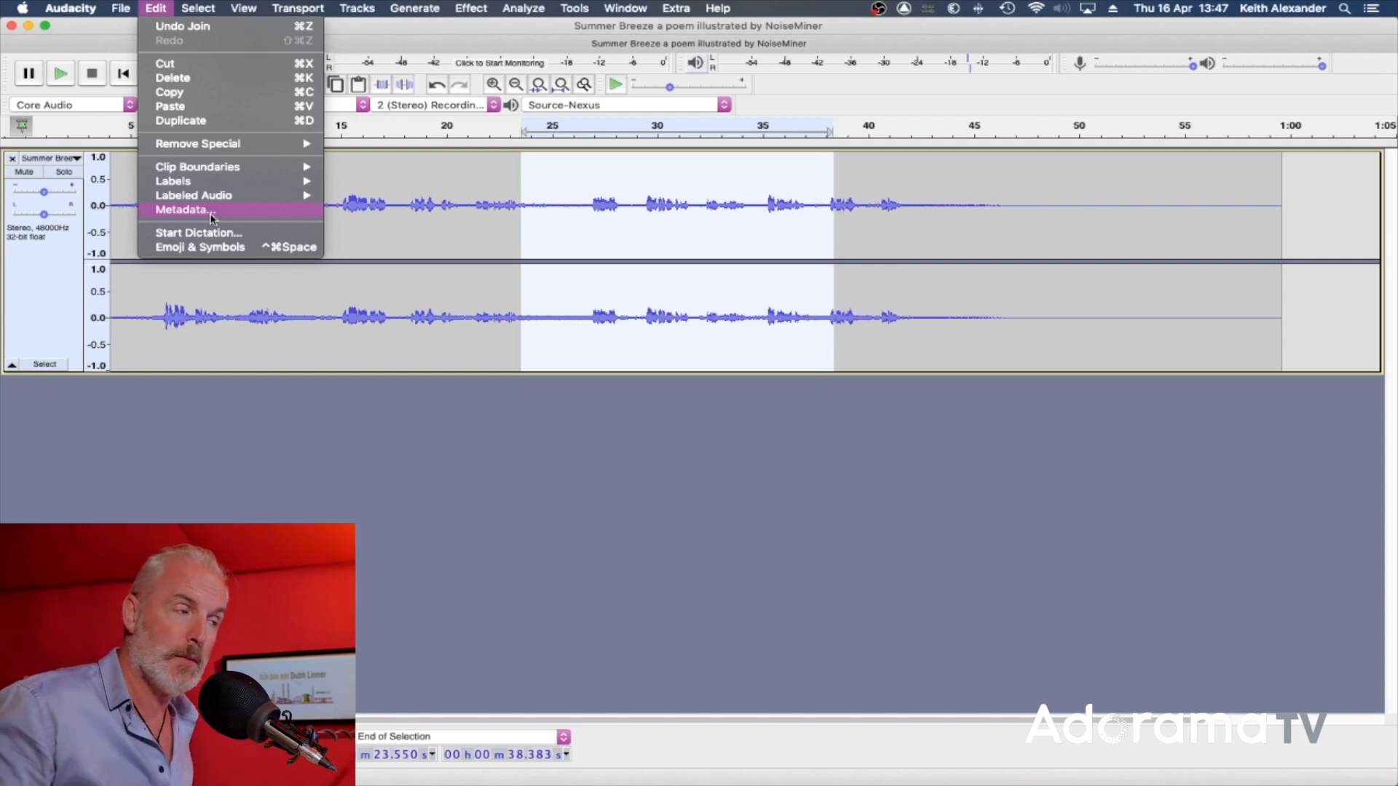
{"action": "left_click", "coordinate": [182, 209]}
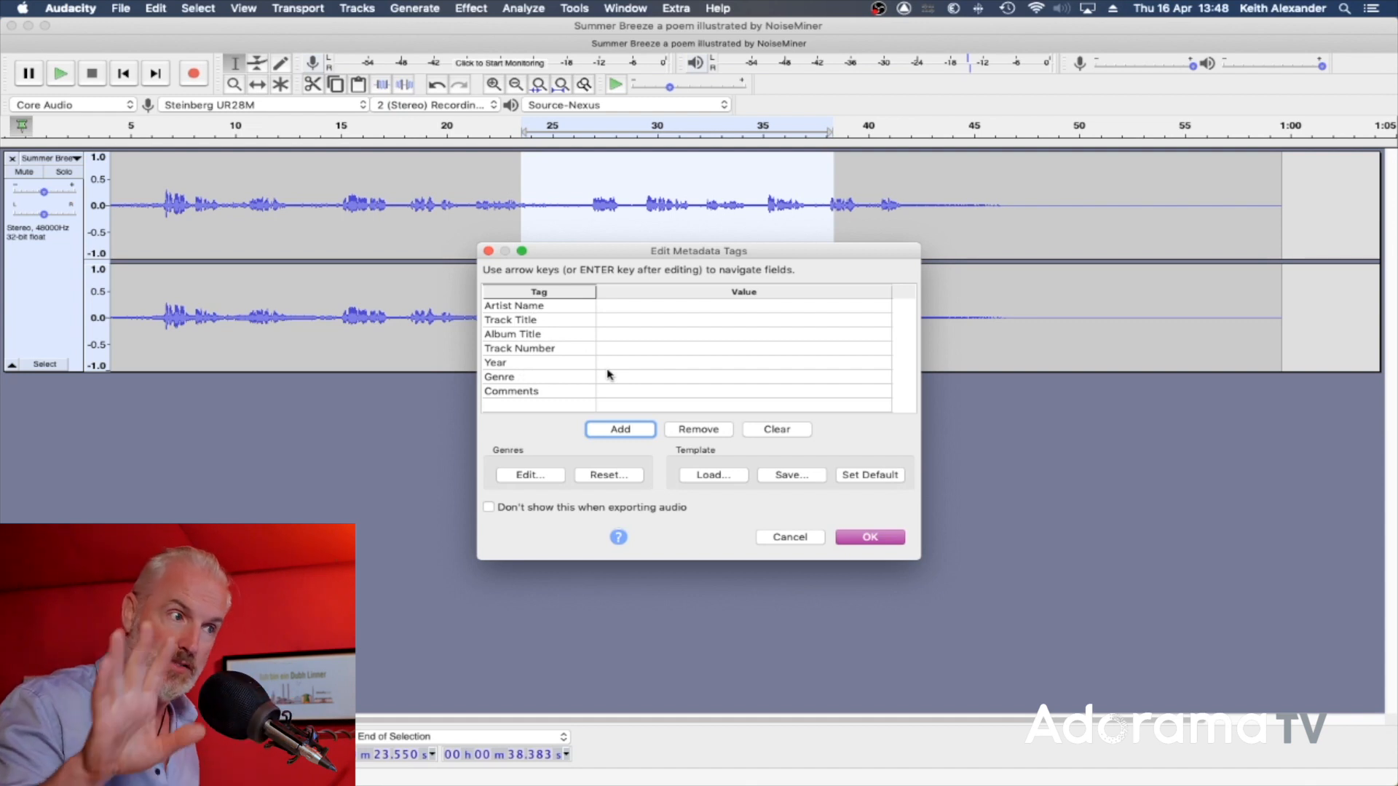
{"action": "left_click", "coordinate": [801, 539]}
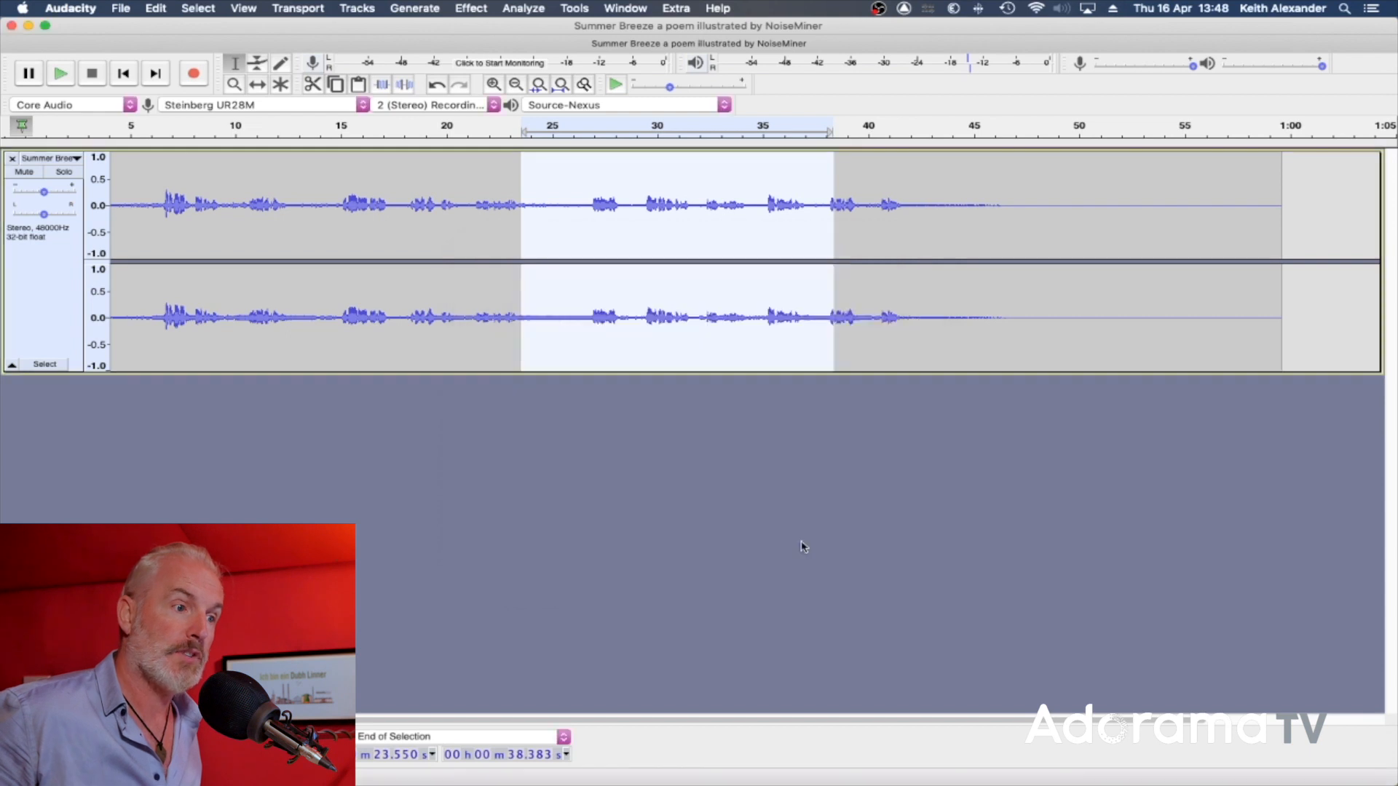
Step: Select the entire recording
{"action": "left_click", "coordinate": [217, 7]}
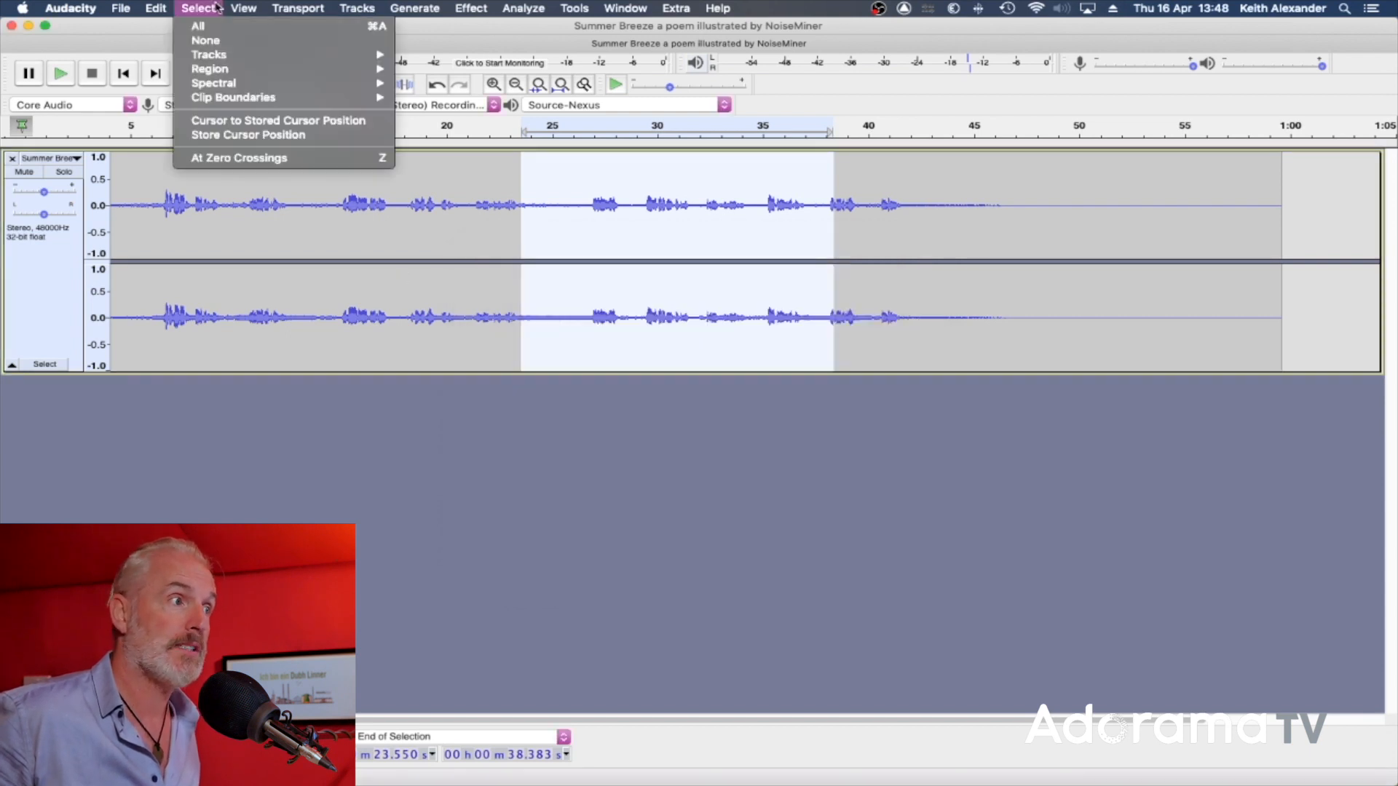
{"action": "left_click", "coordinate": [212, 27]}
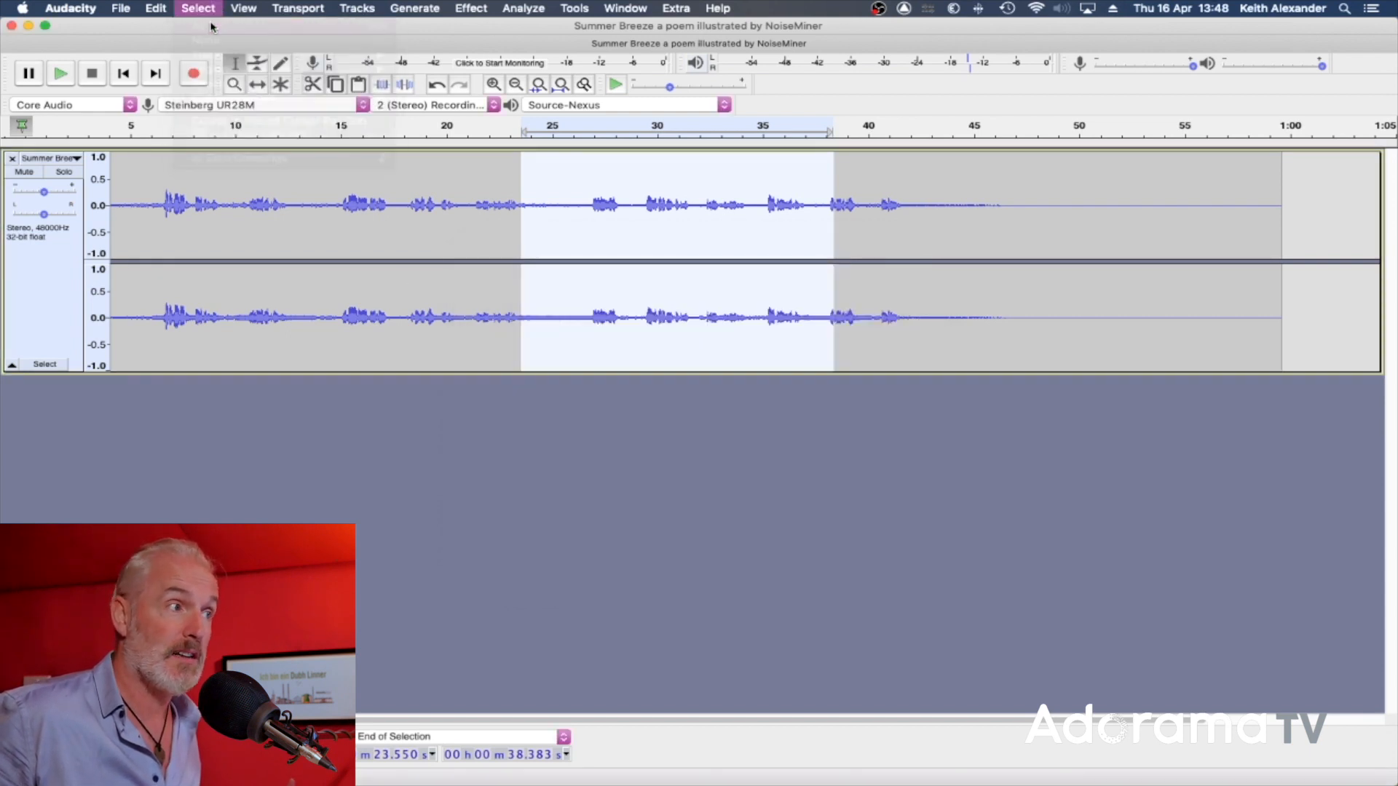
Step: Place the cursor at about 30.2 s and select the region from the cursor to the track end
{"action": "left_click", "coordinate": [204, 9]}
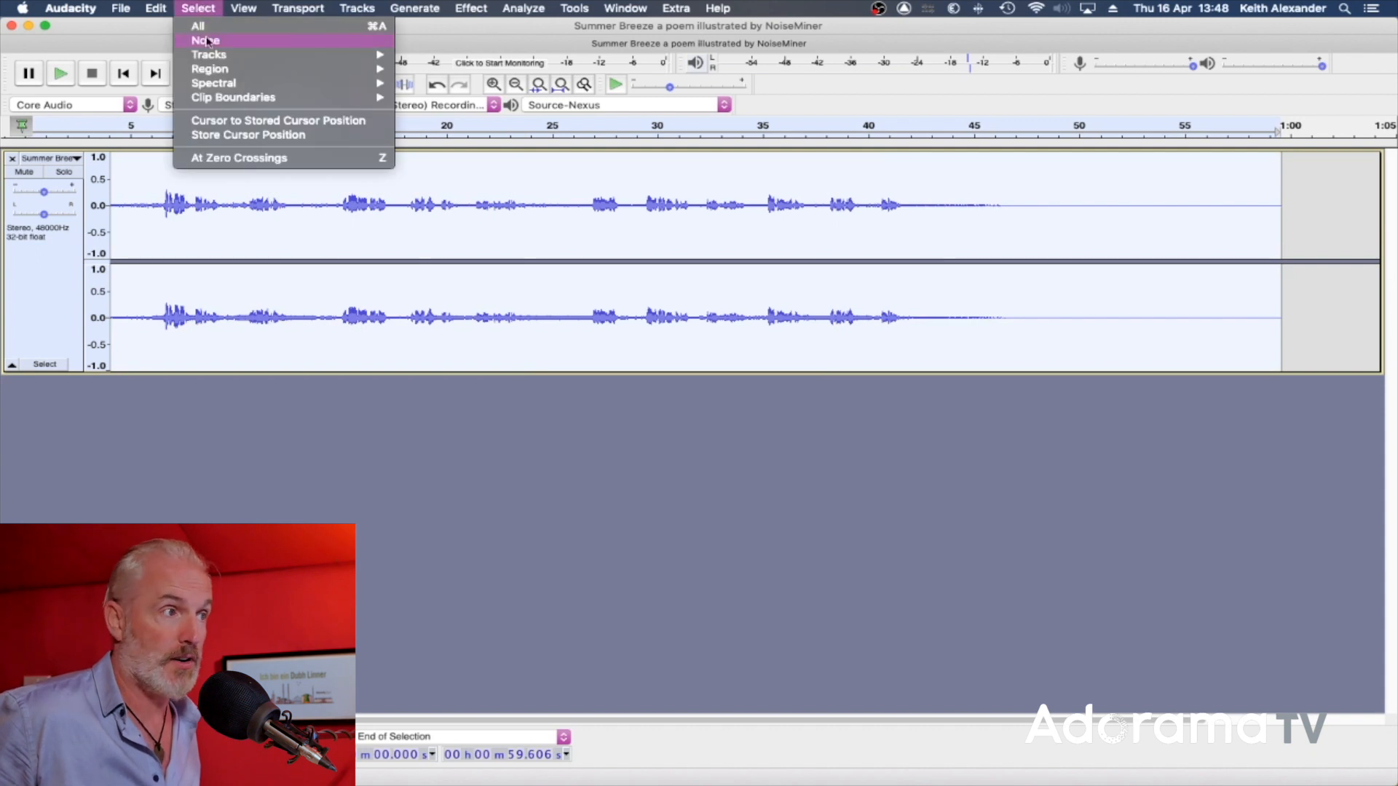
{"action": "mouse_move", "coordinate": [207, 57]}
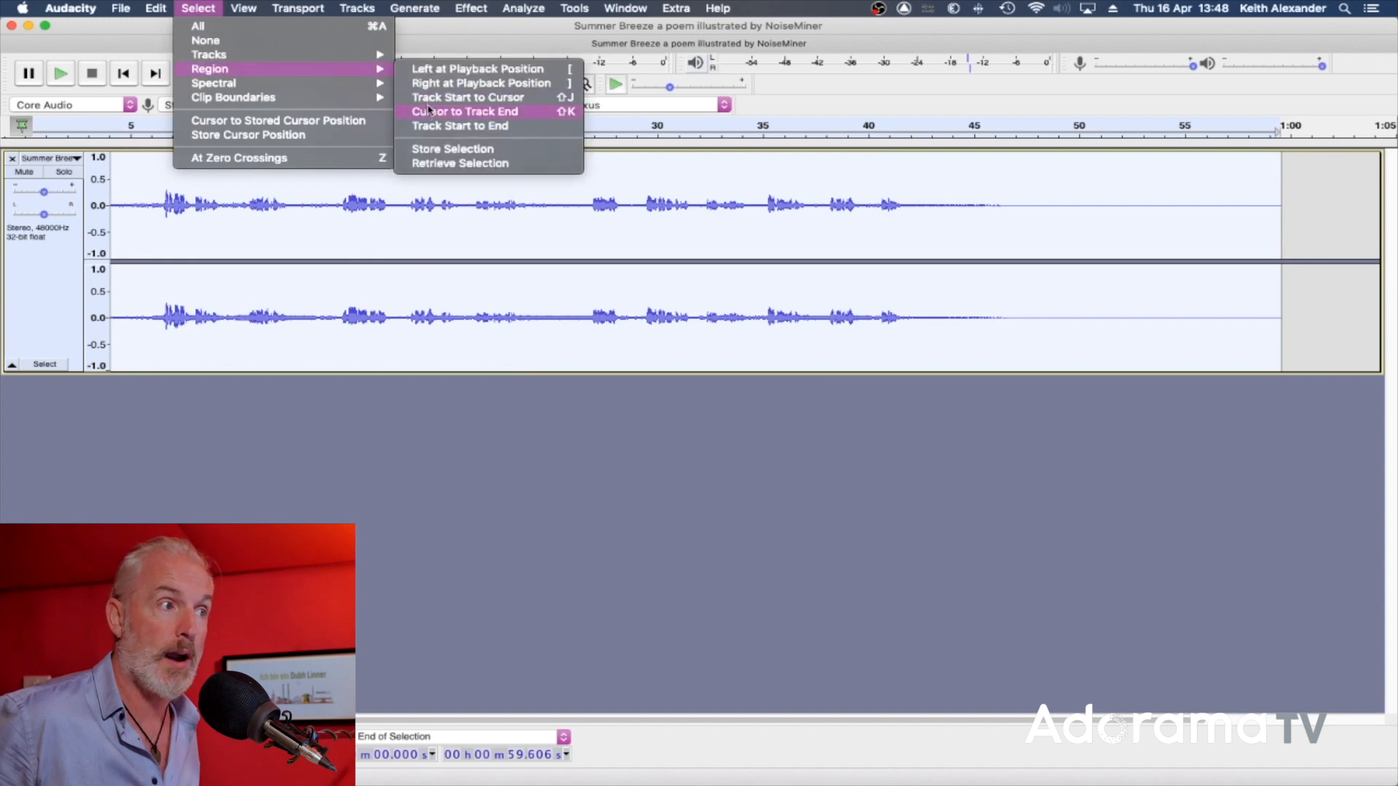
{"action": "left_click", "coordinate": [670, 255]}
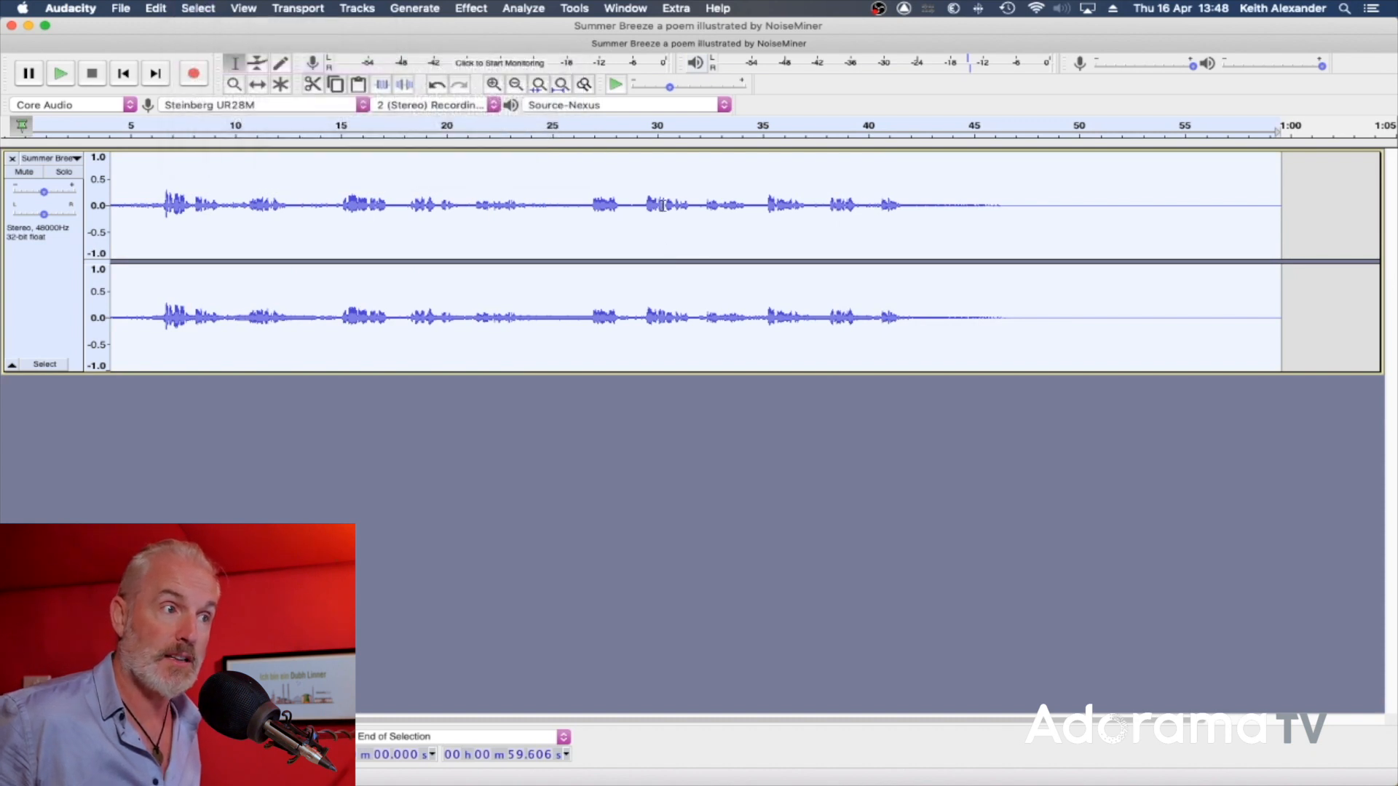
{"action": "left_click", "coordinate": [662, 205]}
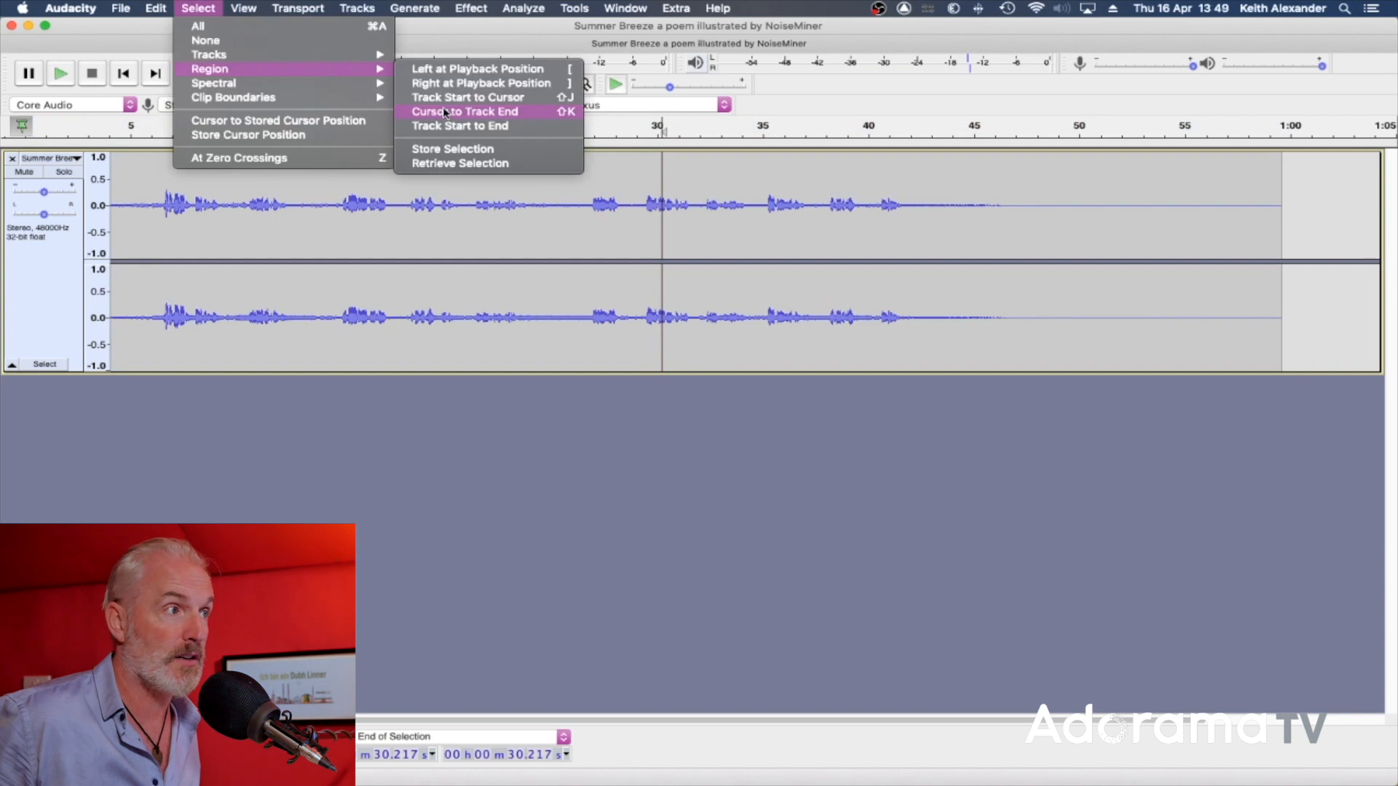
{"action": "left_click", "coordinate": [445, 112]}
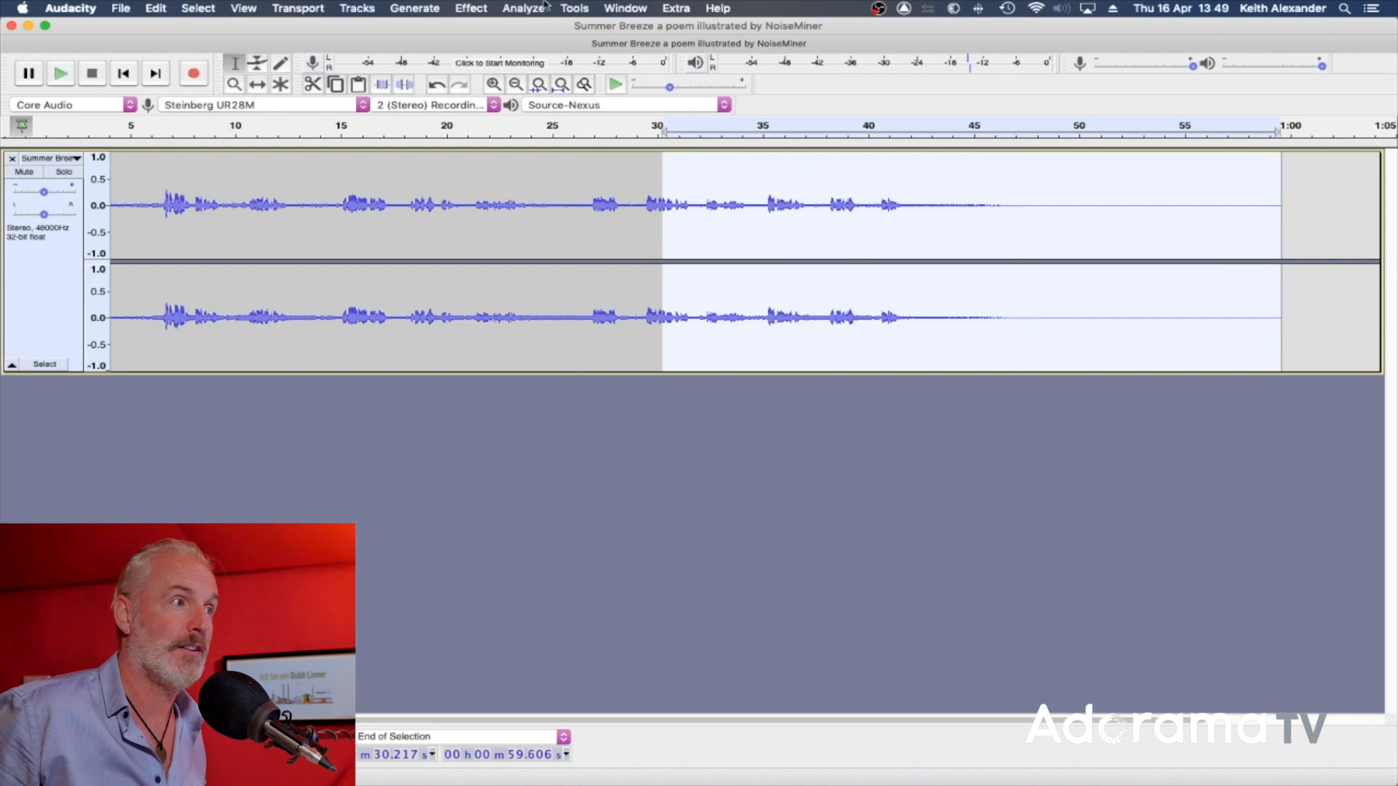
Step: Fit the stereo track to the height of the project window
{"action": "left_click", "coordinate": [198, 9]}
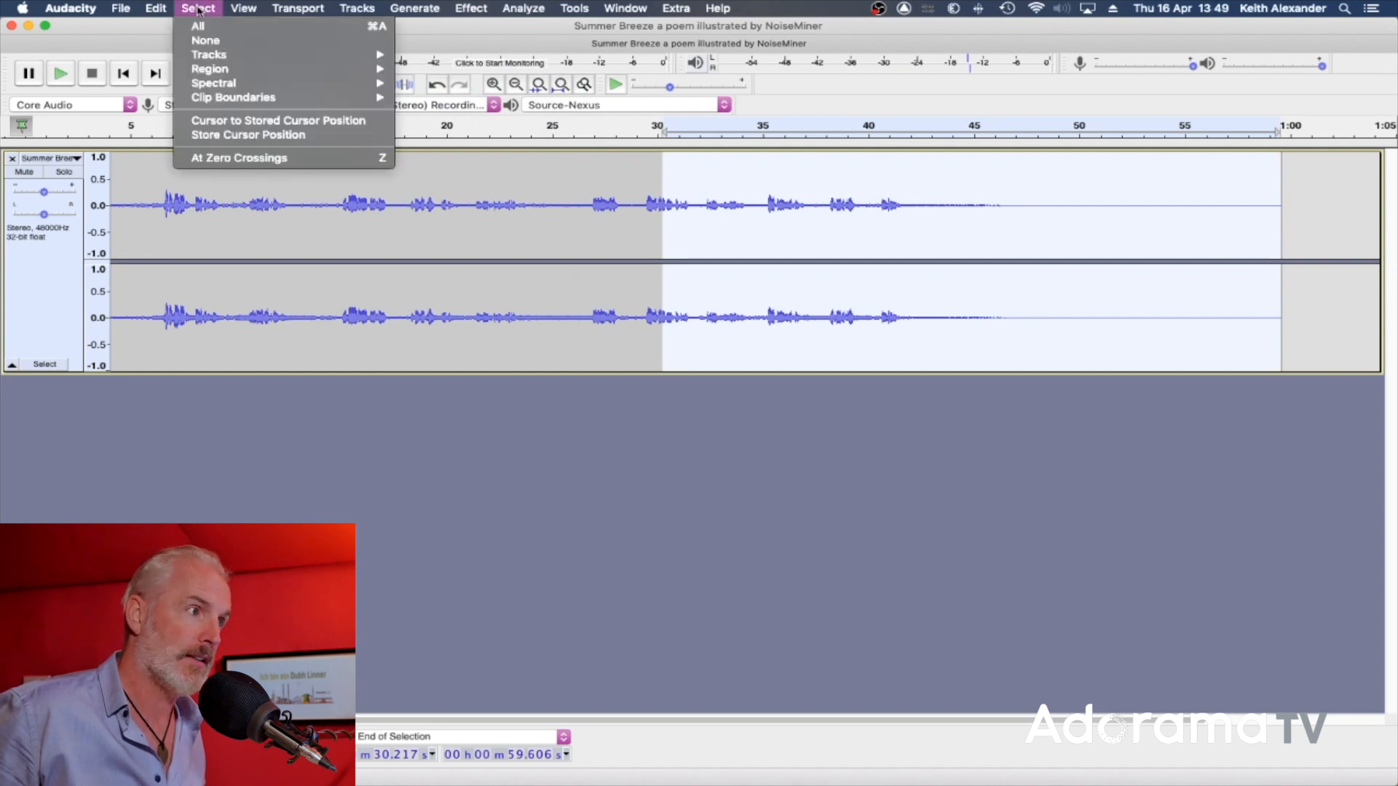
{"action": "mouse_move", "coordinate": [208, 97]}
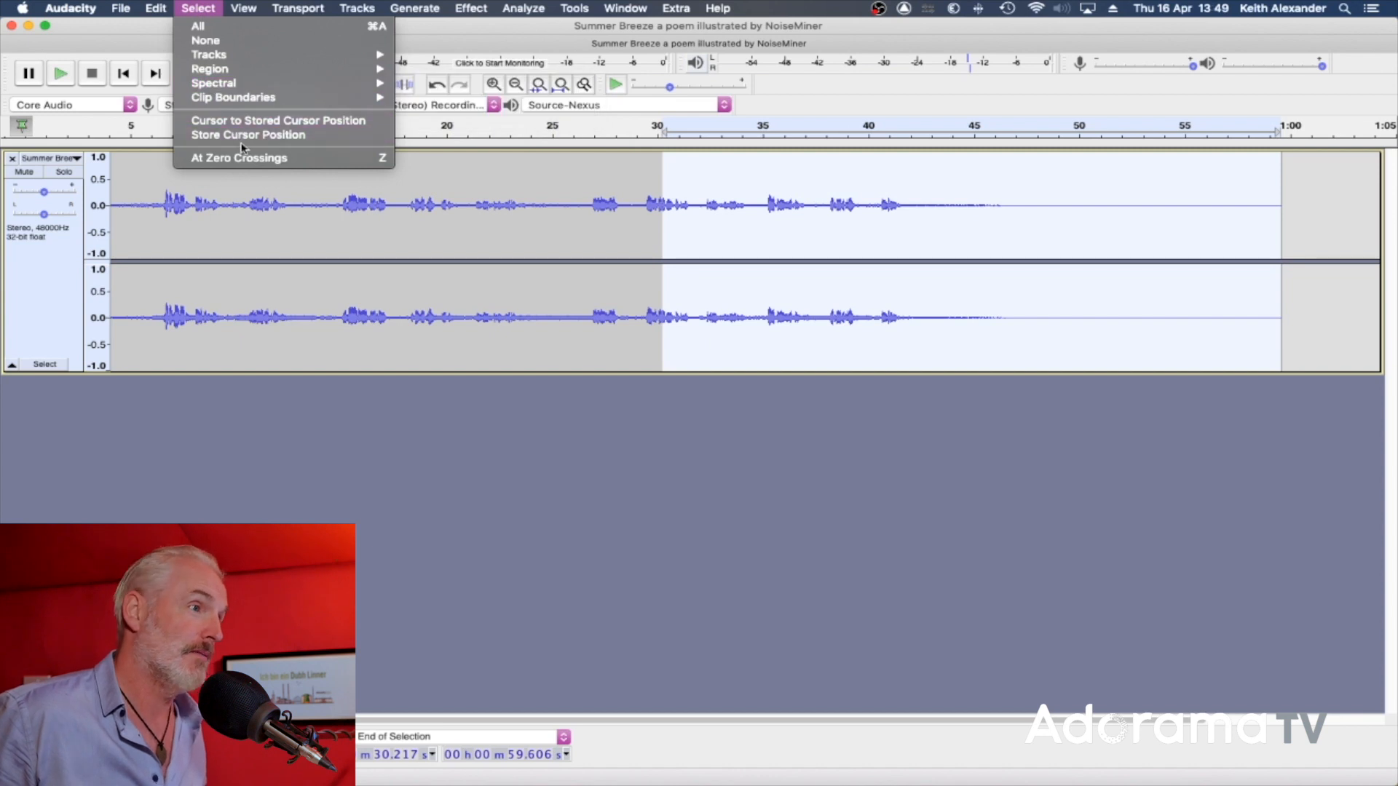
{"action": "mouse_move", "coordinate": [243, 9]}
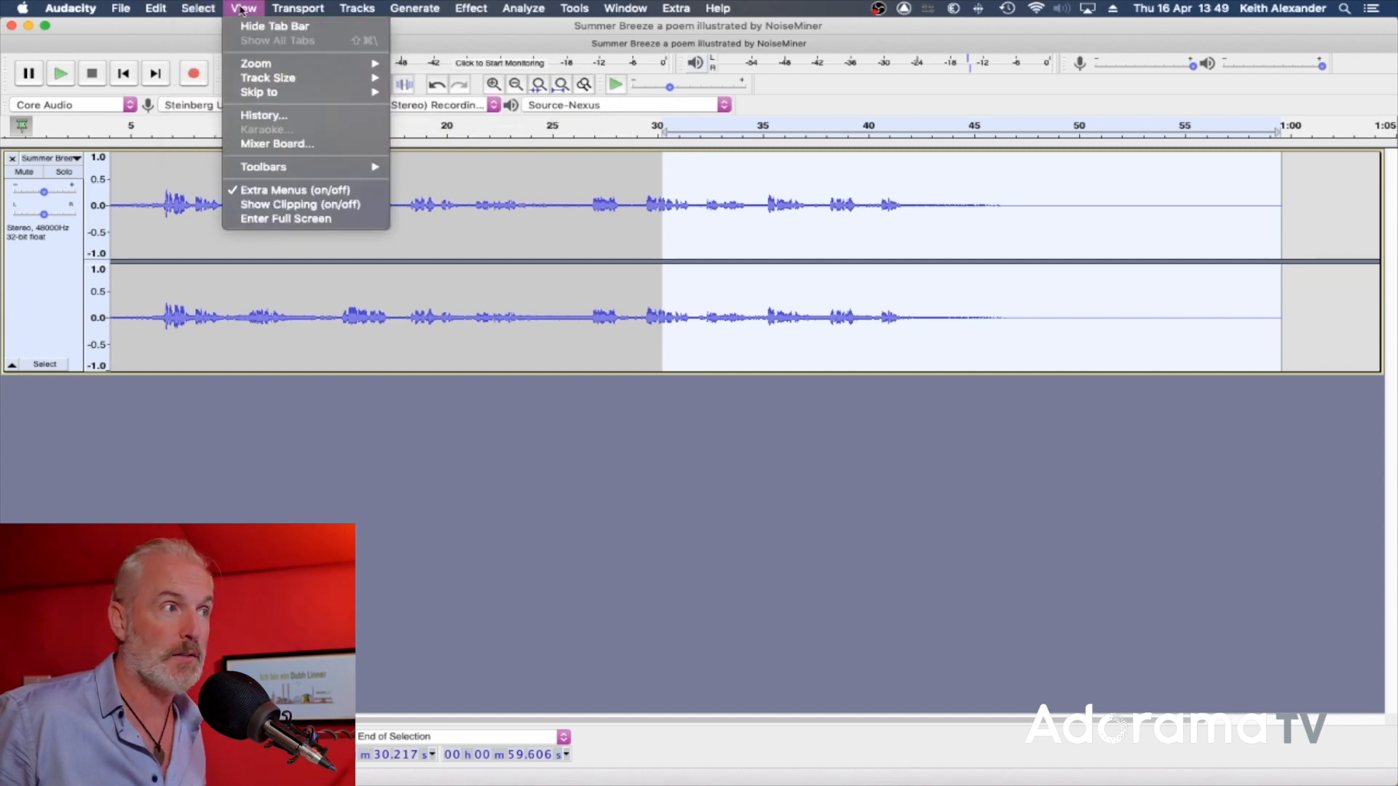
{"action": "mouse_move", "coordinate": [266, 71]}
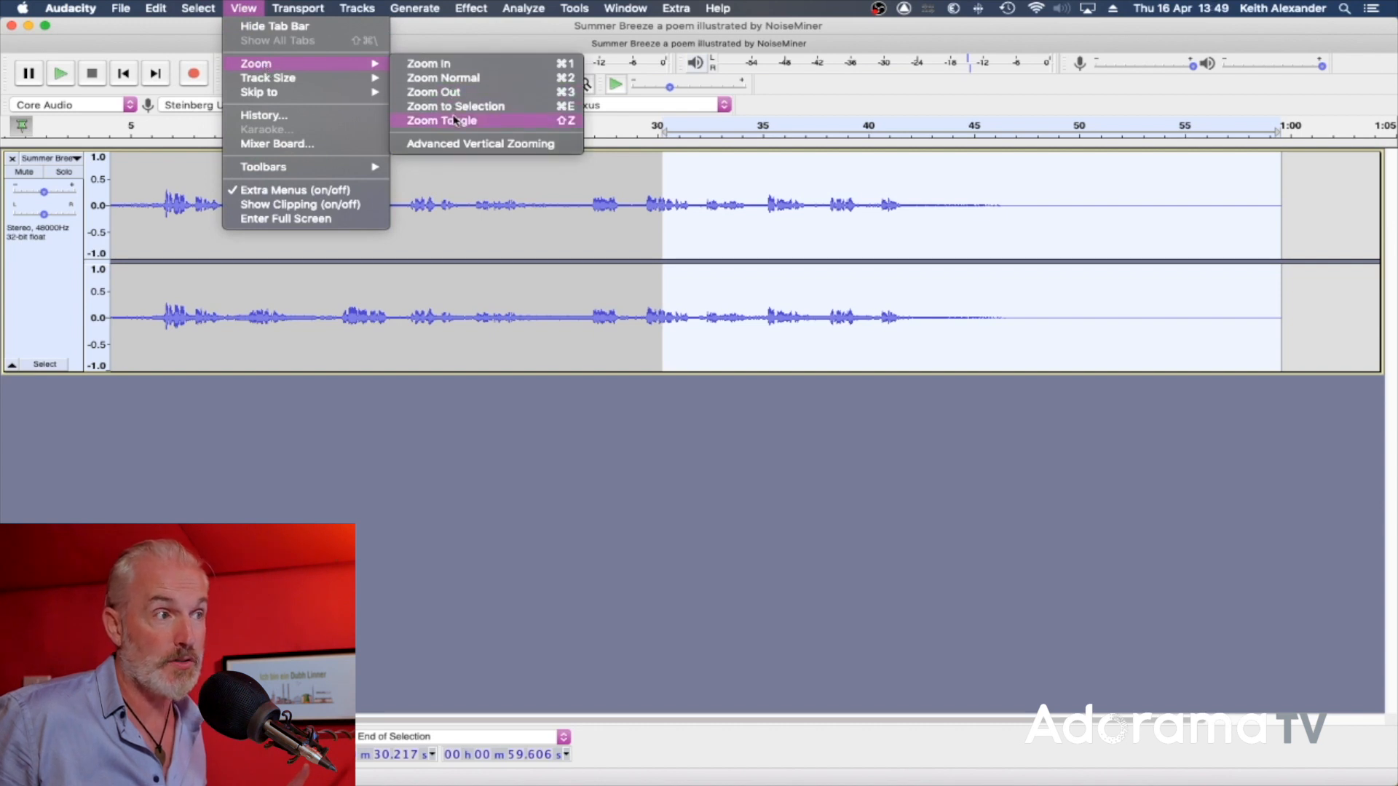
{"action": "mouse_move", "coordinate": [351, 81]}
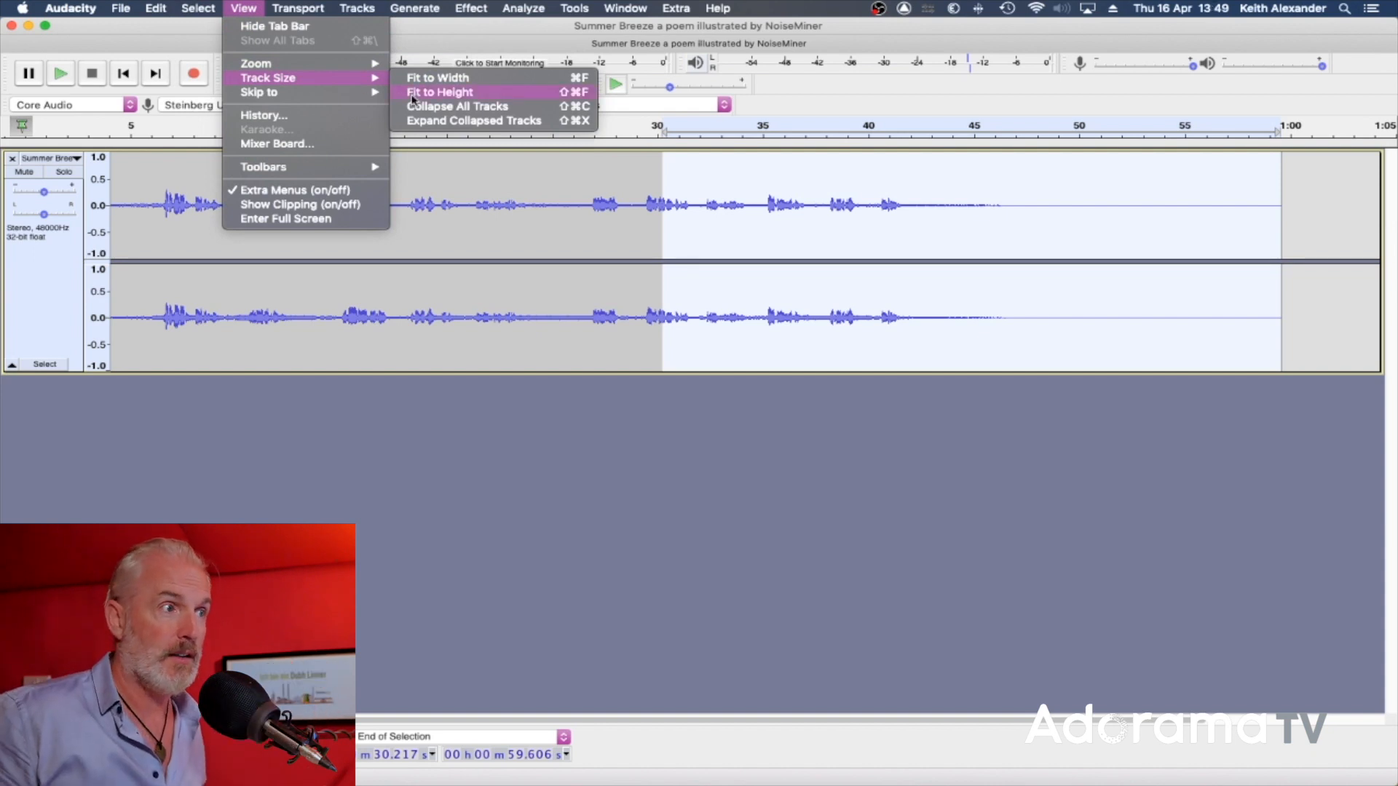
{"action": "left_click", "coordinate": [412, 95]}
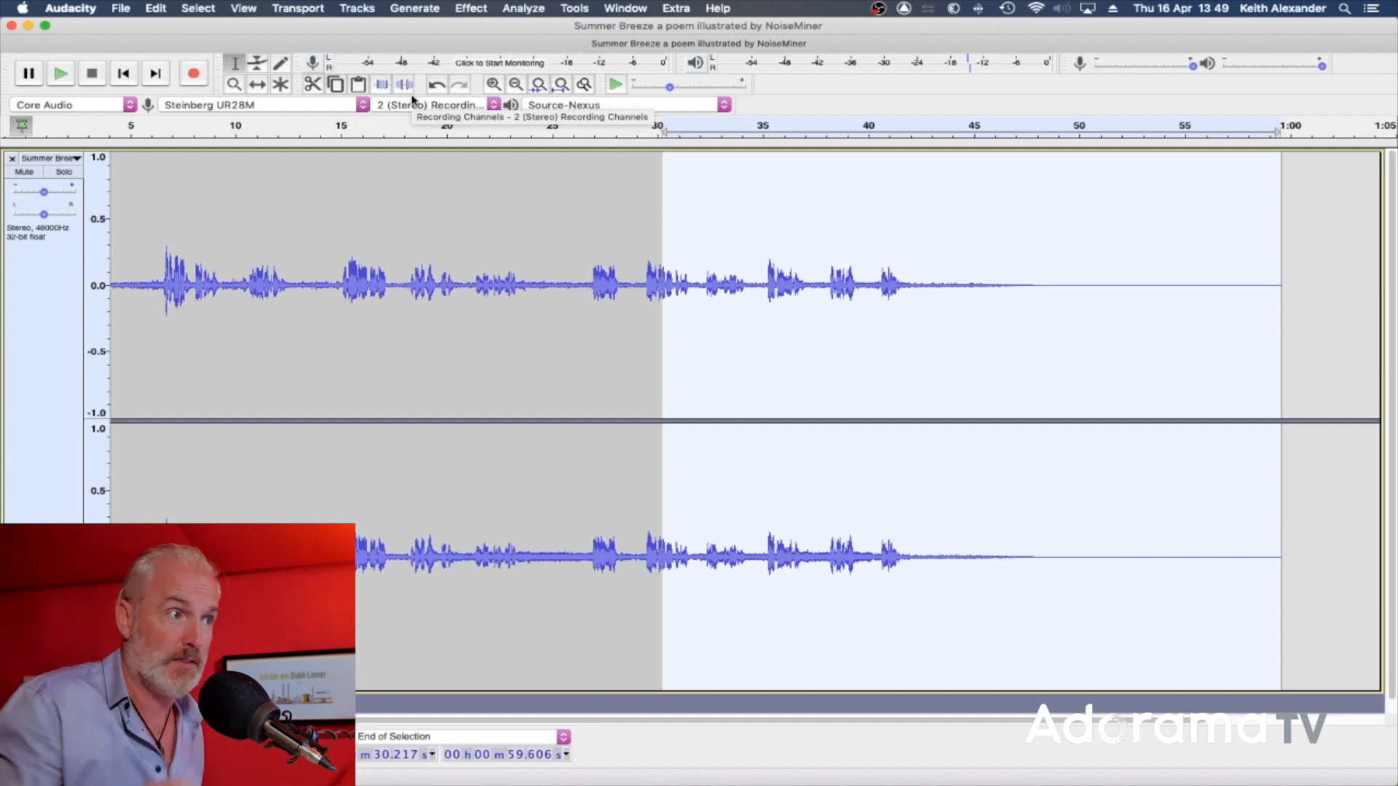
Step: Examine the transport options and the track commands for adding, mixing, removing, panning, aligning and sorting tracks
{"action": "left_click", "coordinate": [297, 8]}
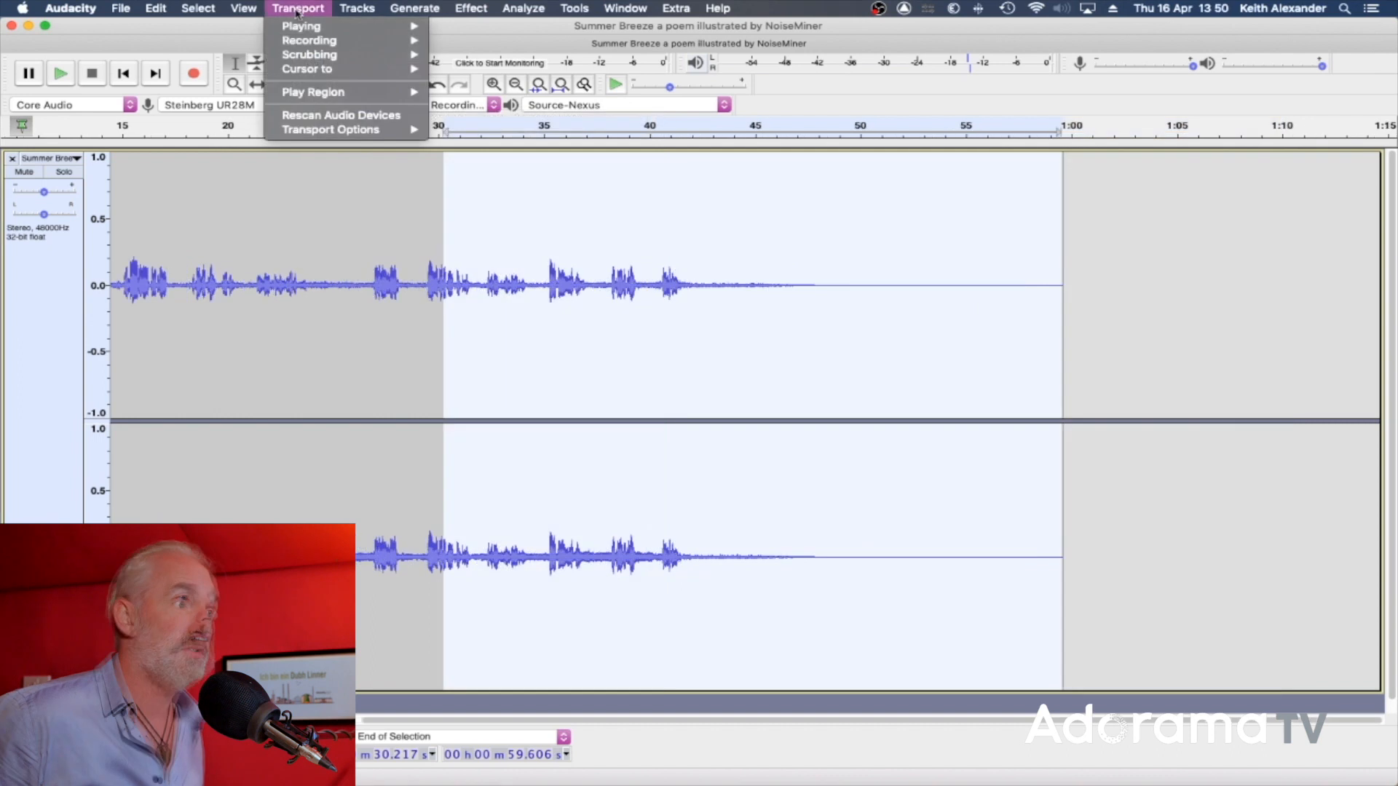
{"action": "mouse_move", "coordinate": [198, 8]}
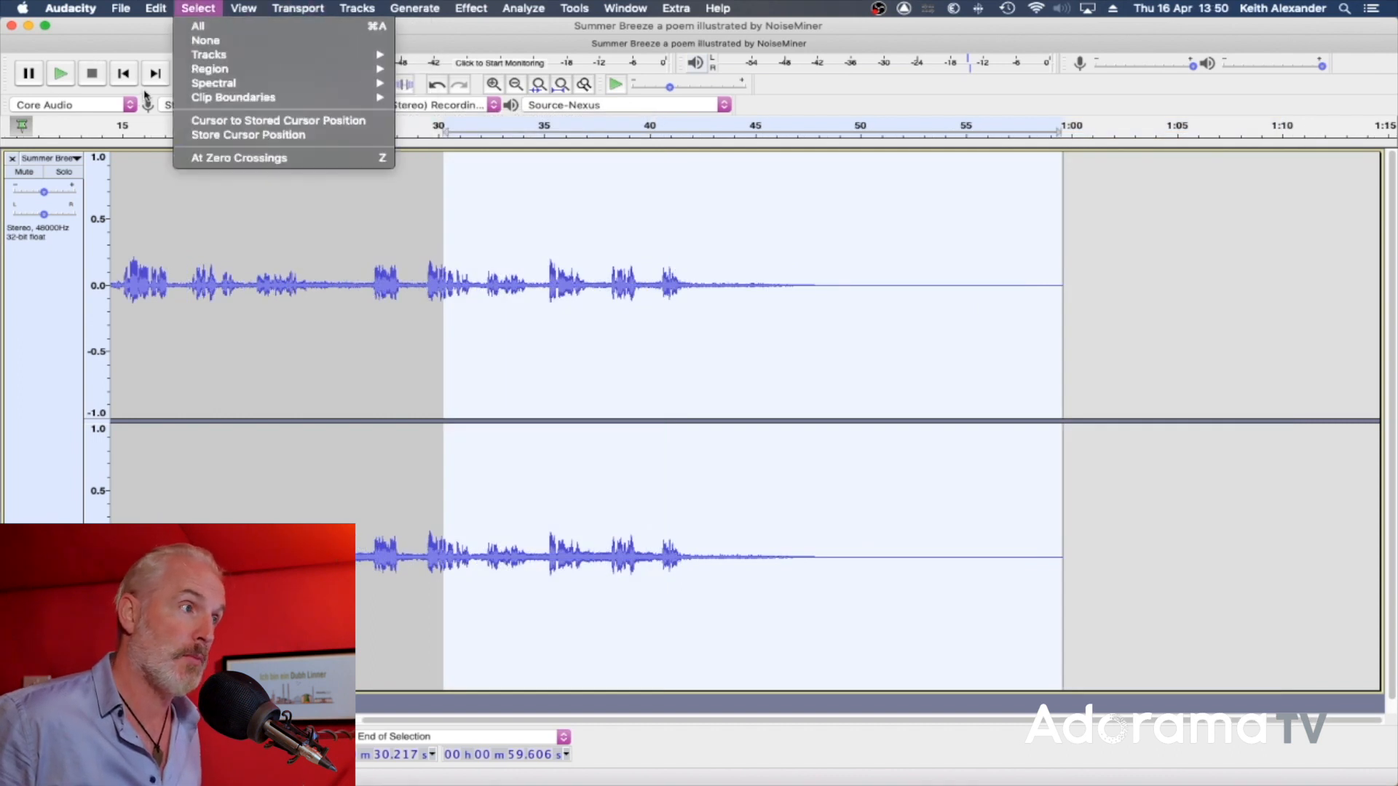
{"action": "left_click", "coordinate": [115, 48]}
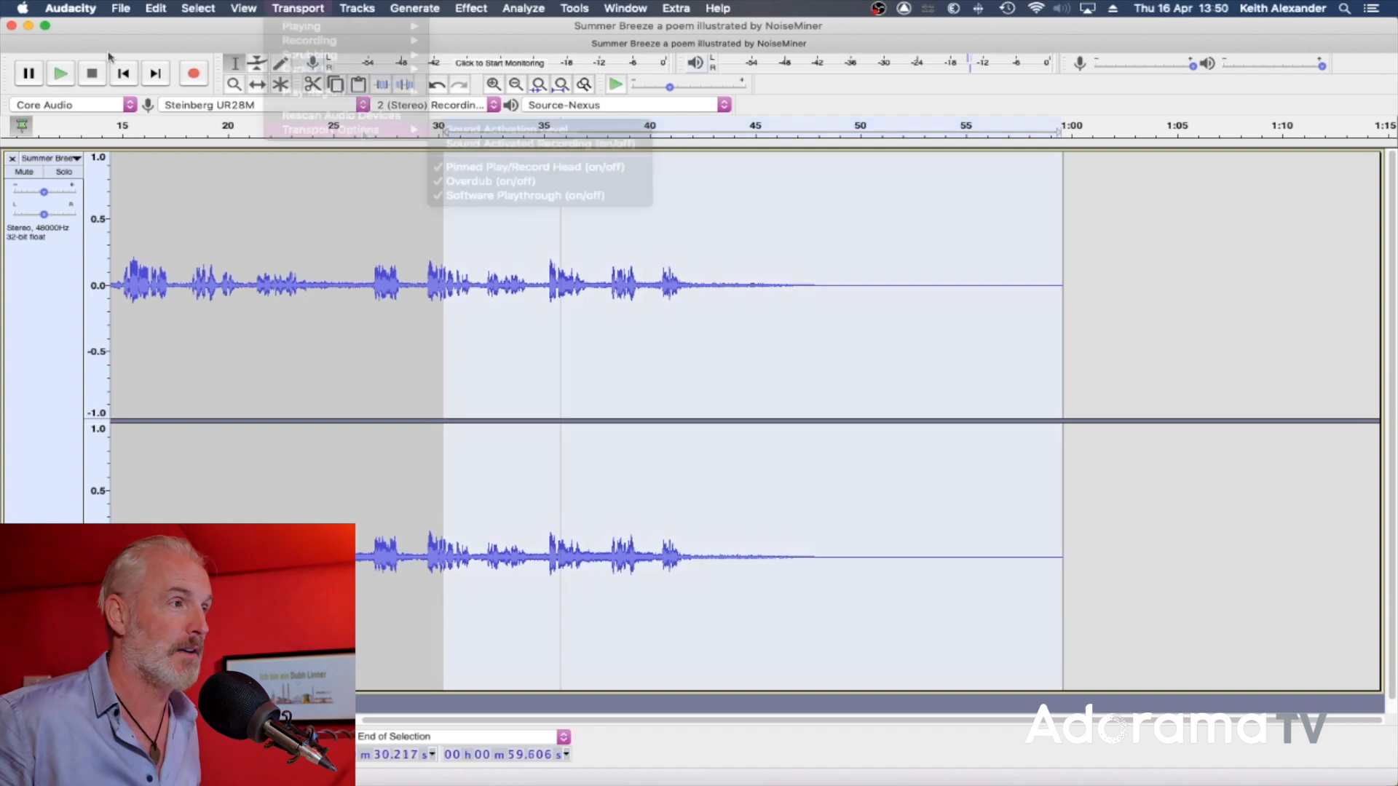
{"action": "mouse_move", "coordinate": [369, 6]}
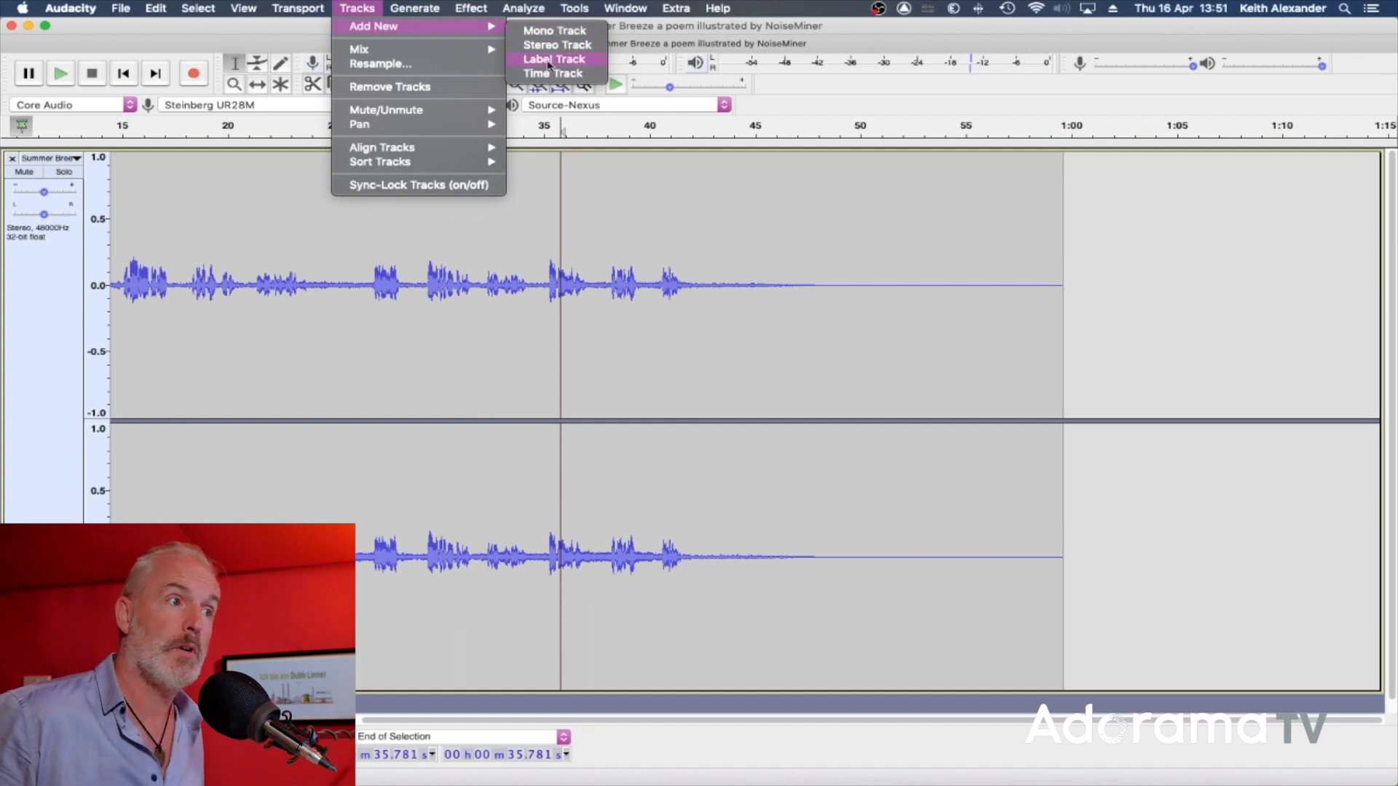
{"action": "mouse_move", "coordinate": [434, 55]}
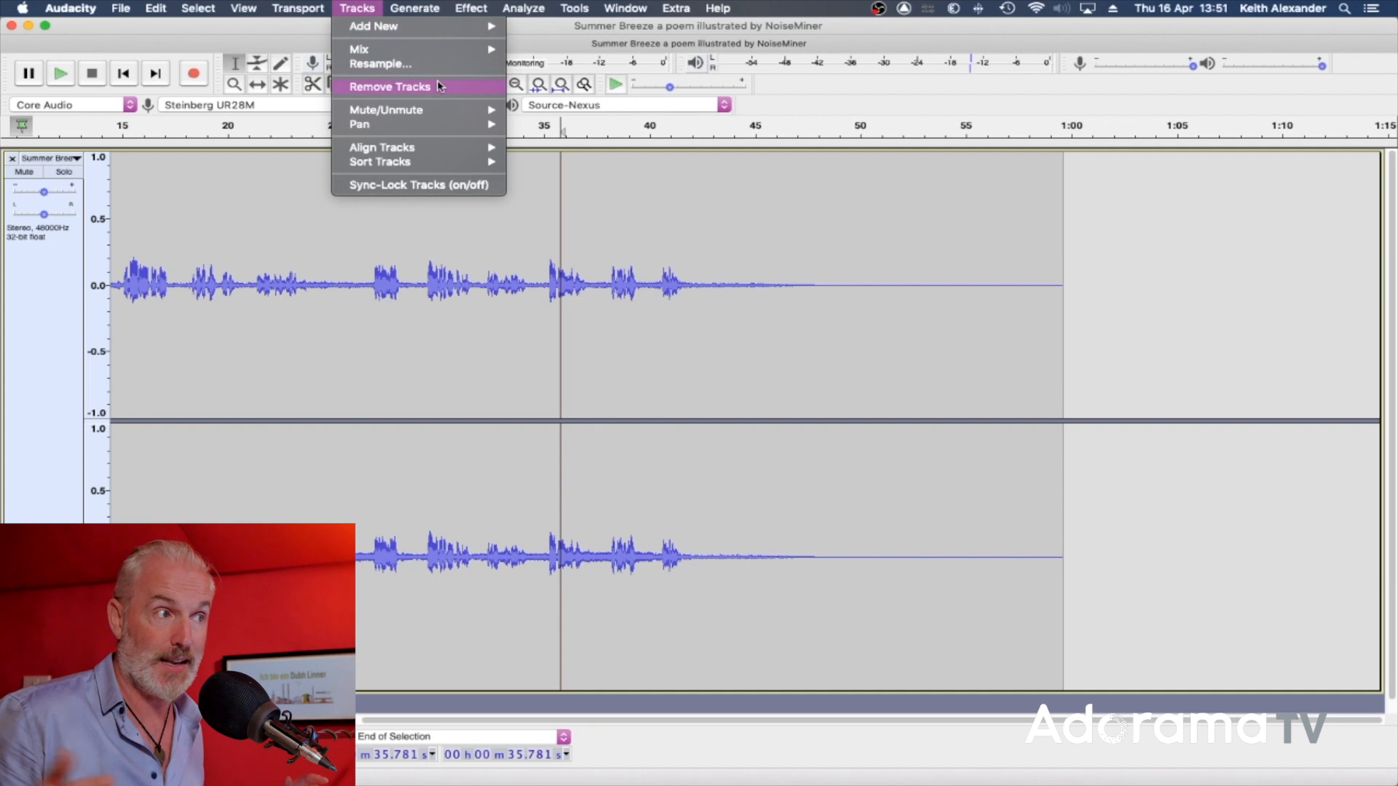
{"action": "mouse_move", "coordinate": [421, 129]}
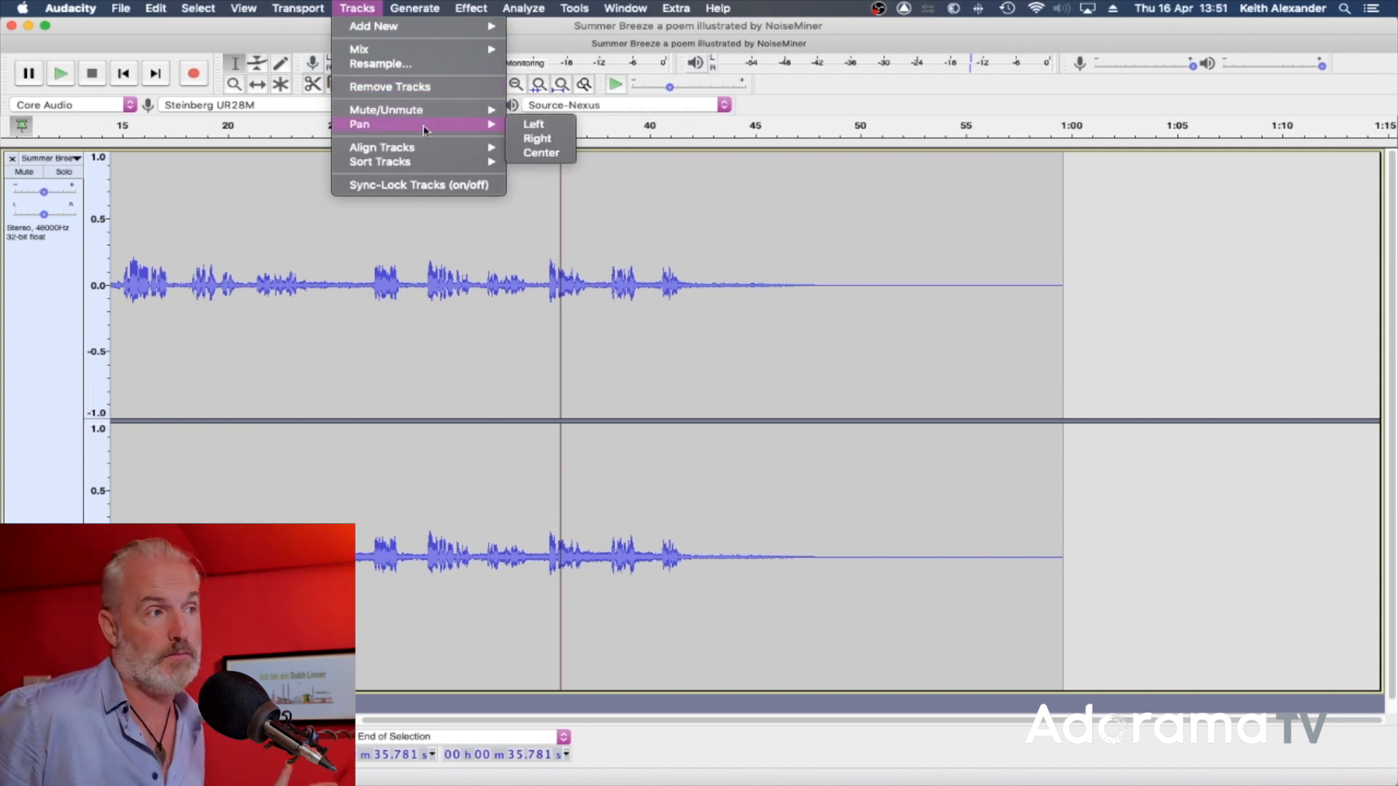
{"action": "mouse_move", "coordinate": [431, 155]}
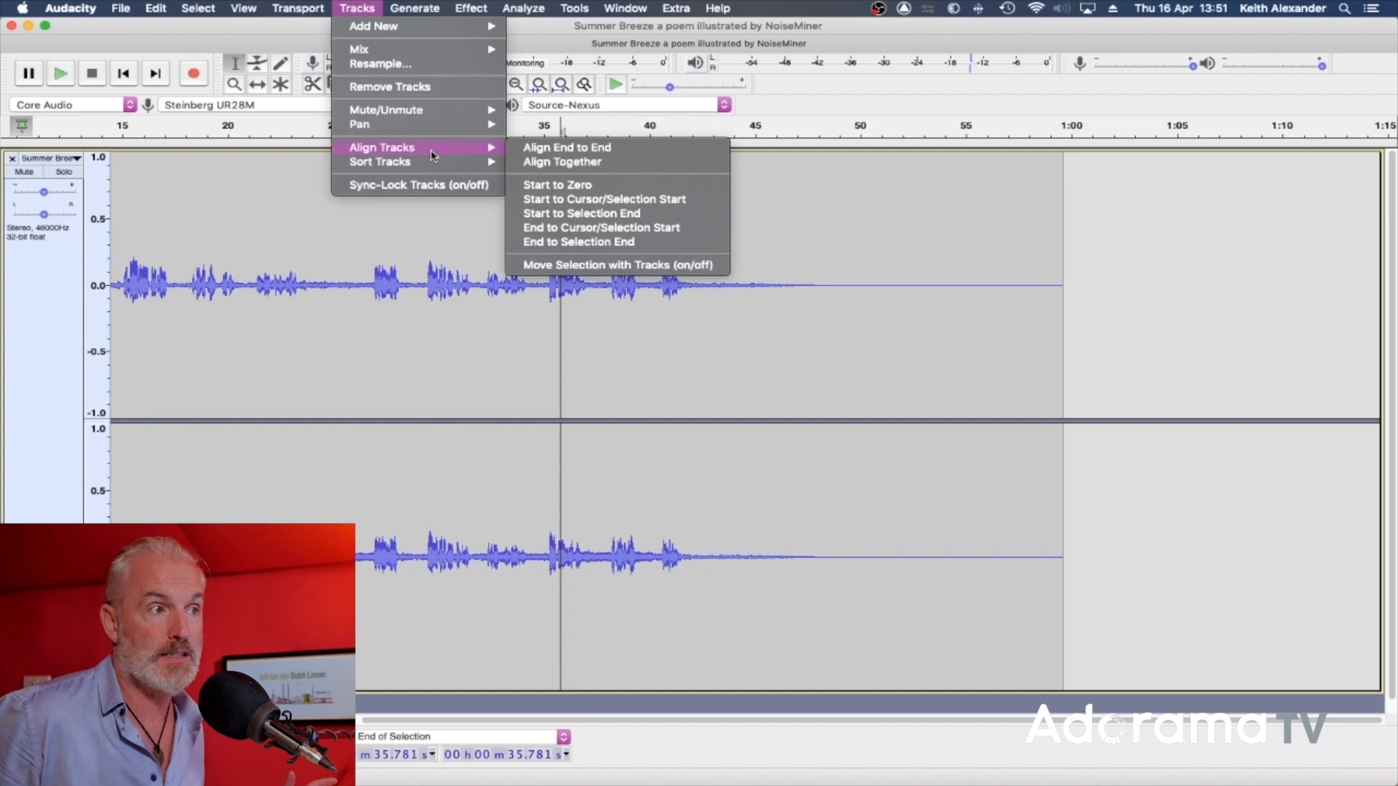
{"action": "mouse_move", "coordinate": [430, 166]}
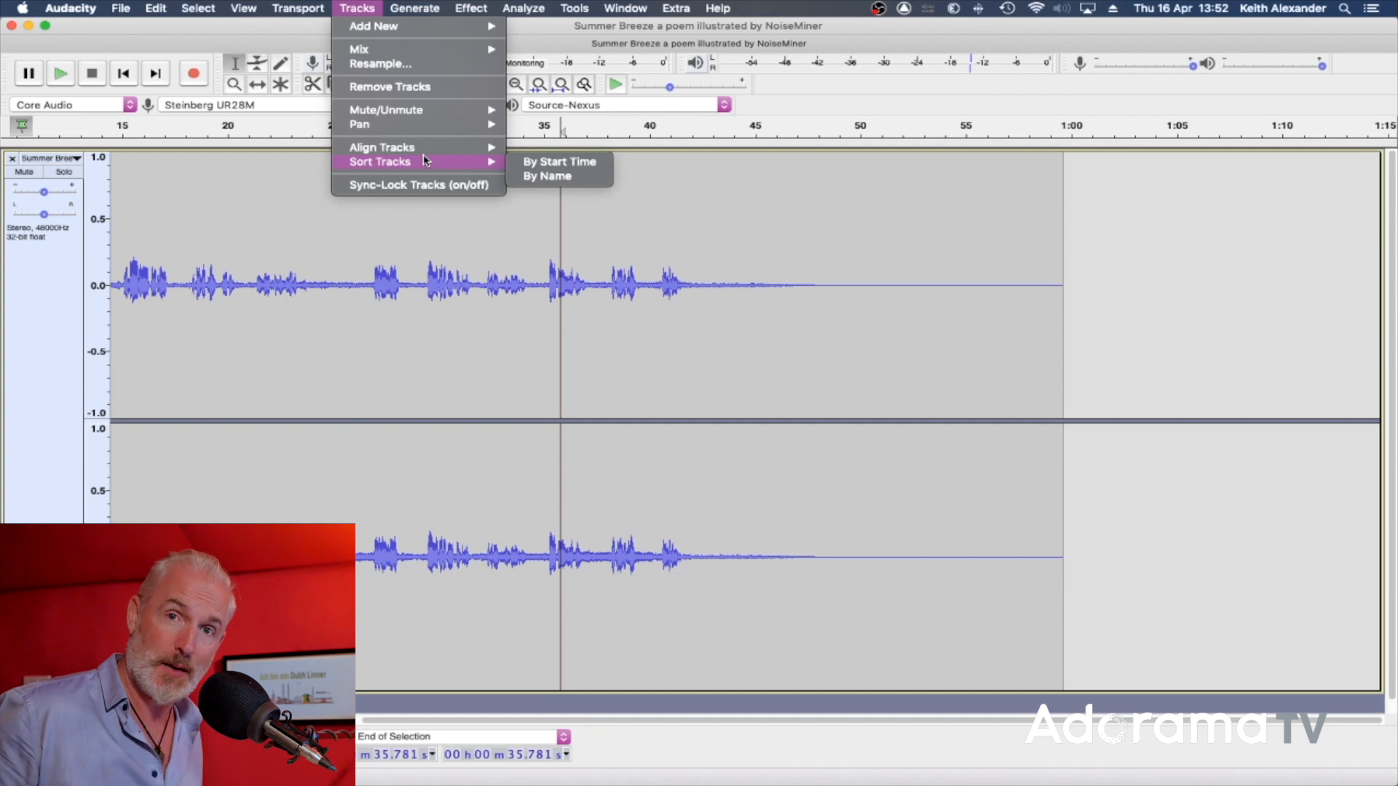
Step: Select the empty stretch of the stereo track after the recording, from about 1:02.4 to 1:07.9
{"action": "mouse_move", "coordinate": [413, 13]}
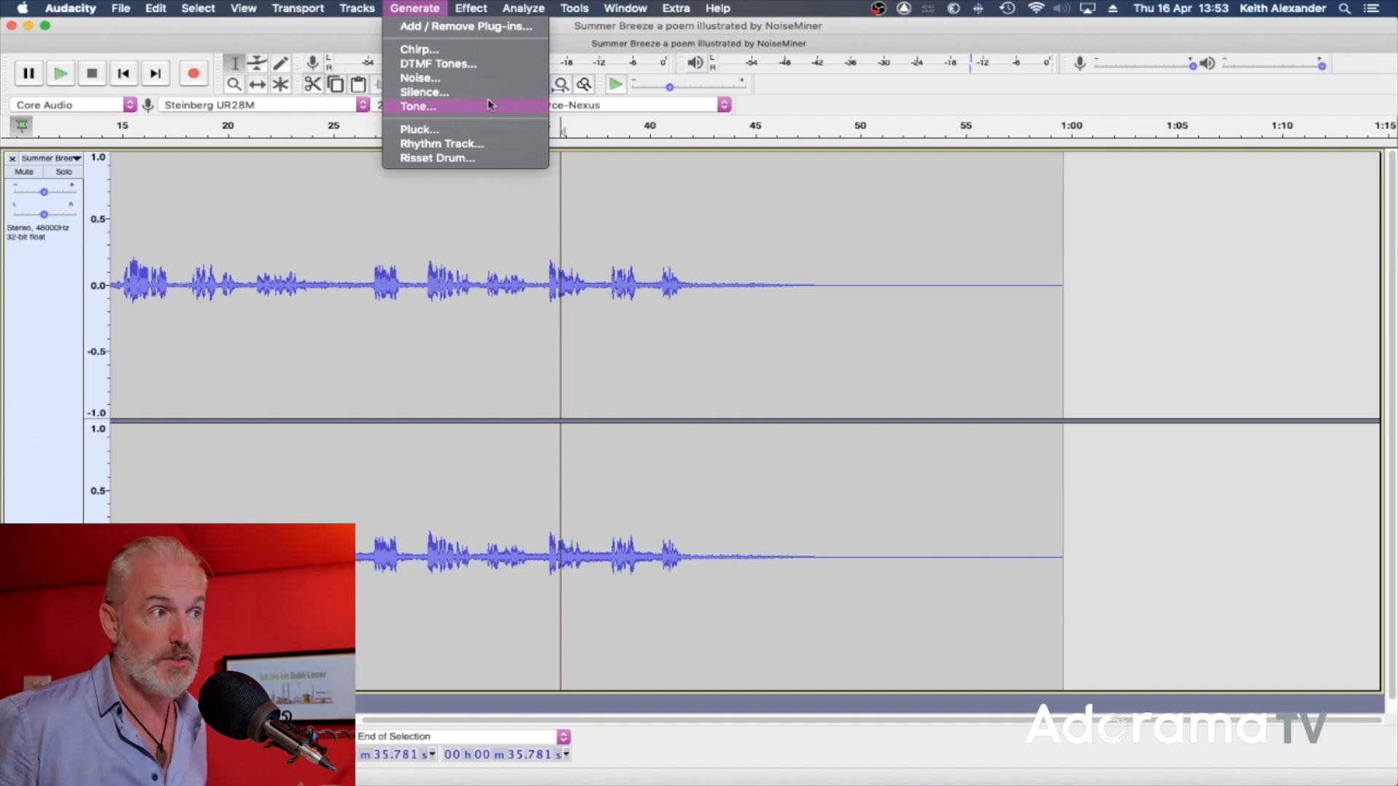
{"action": "left_click", "coordinate": [1166, 241]}
{"action": "left_click_drag", "start_coordinate": [1121, 228], "coordinate": [1238, 230]}
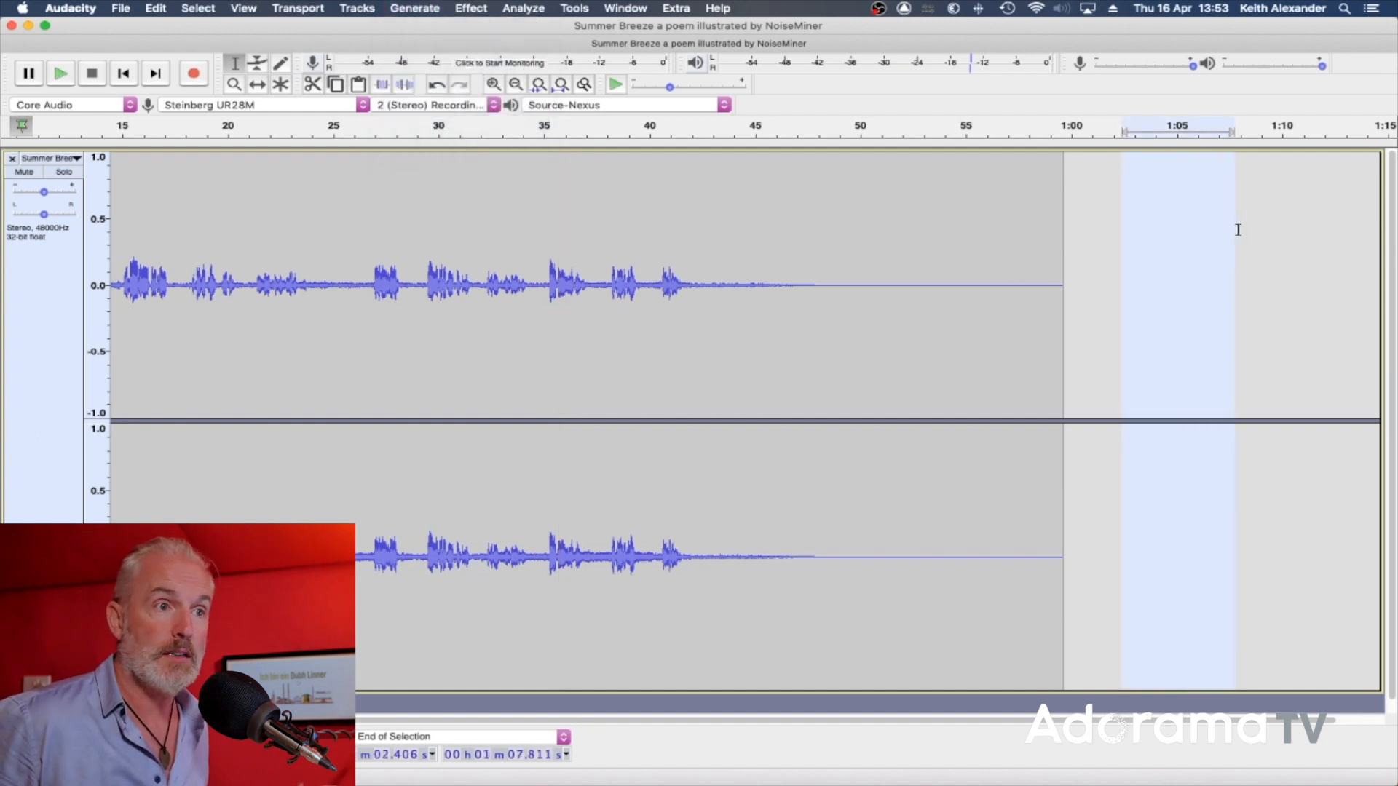
Step: Preview and generate a 164 Hz sine tone at amplitude 1 in the selected region, and undo it
{"action": "left_click", "coordinate": [435, 11]}
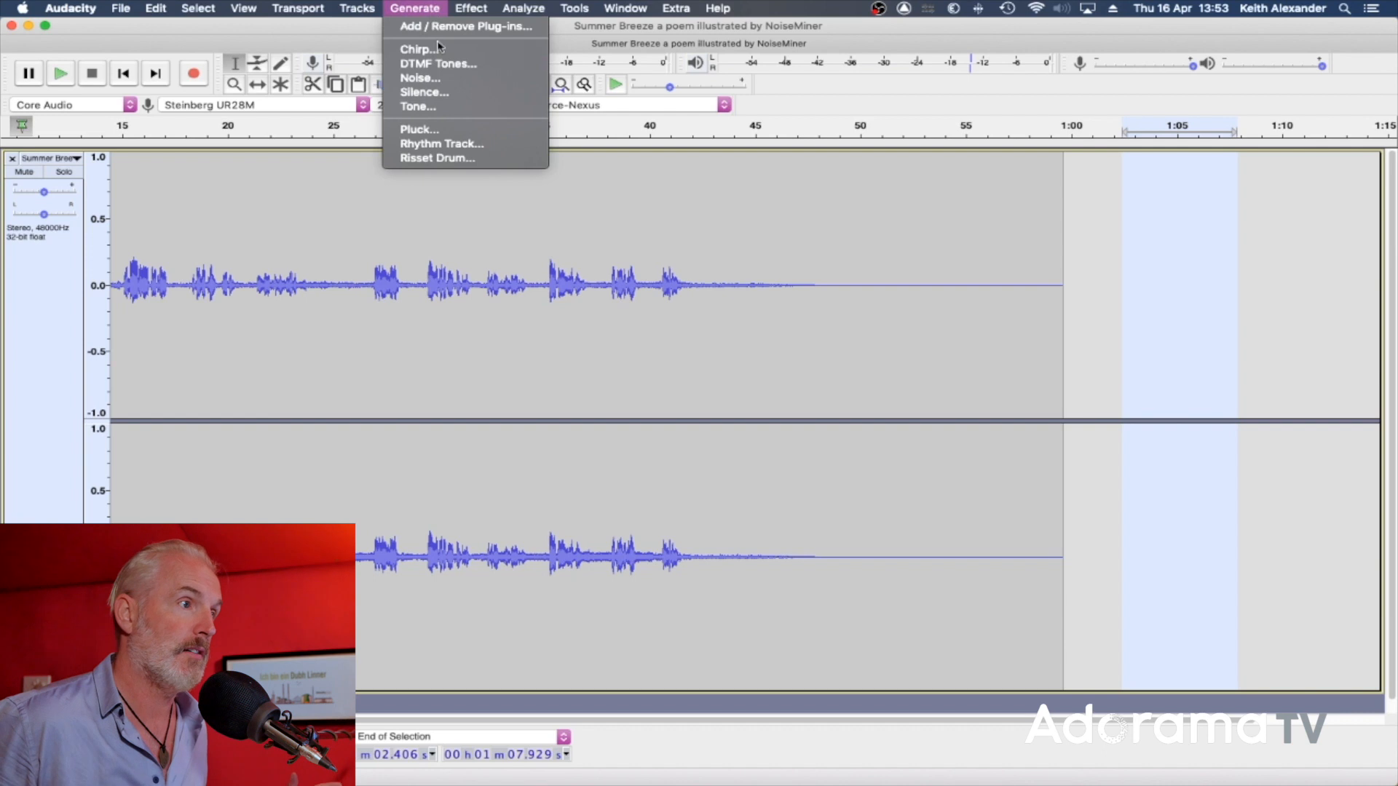
{"action": "left_click", "coordinate": [431, 108]}
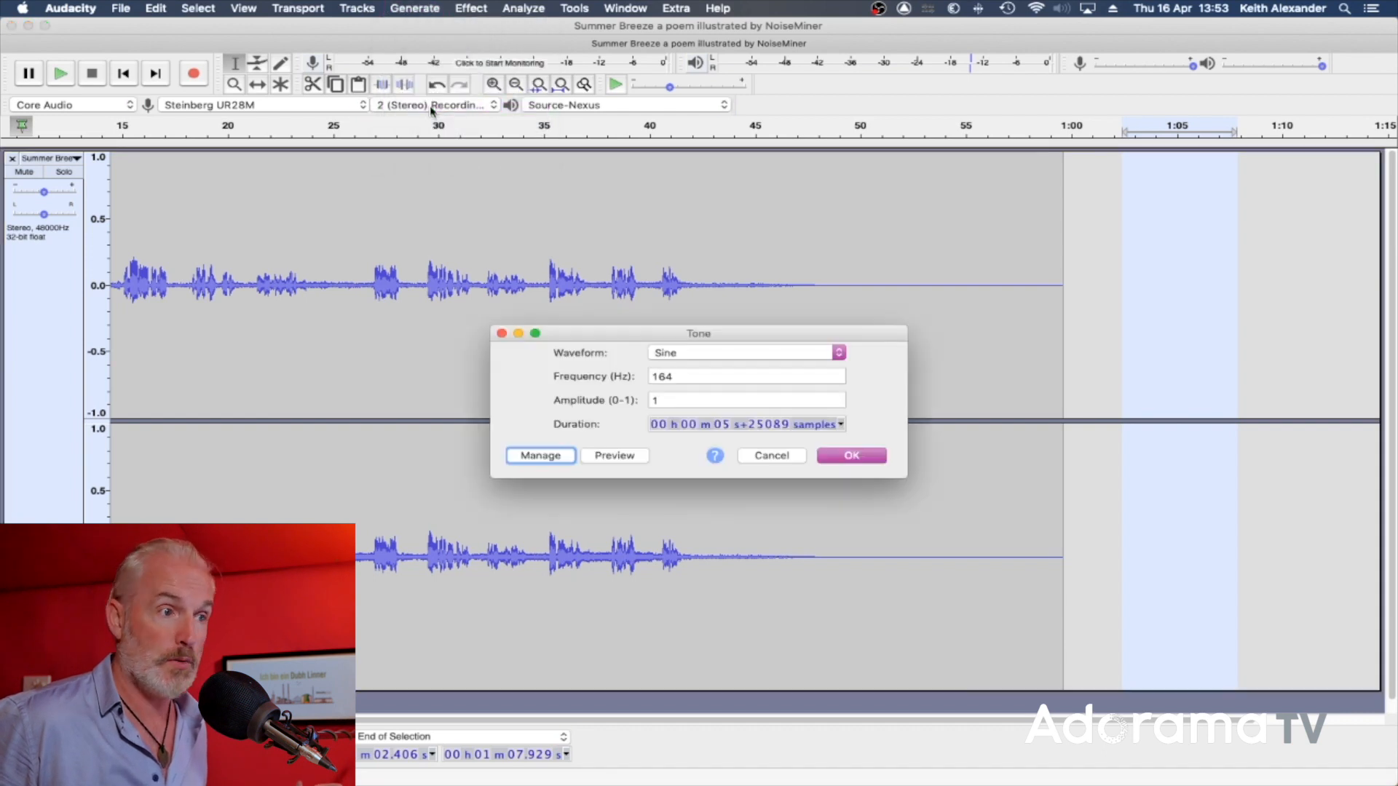
{"action": "left_click", "coordinate": [700, 354]}
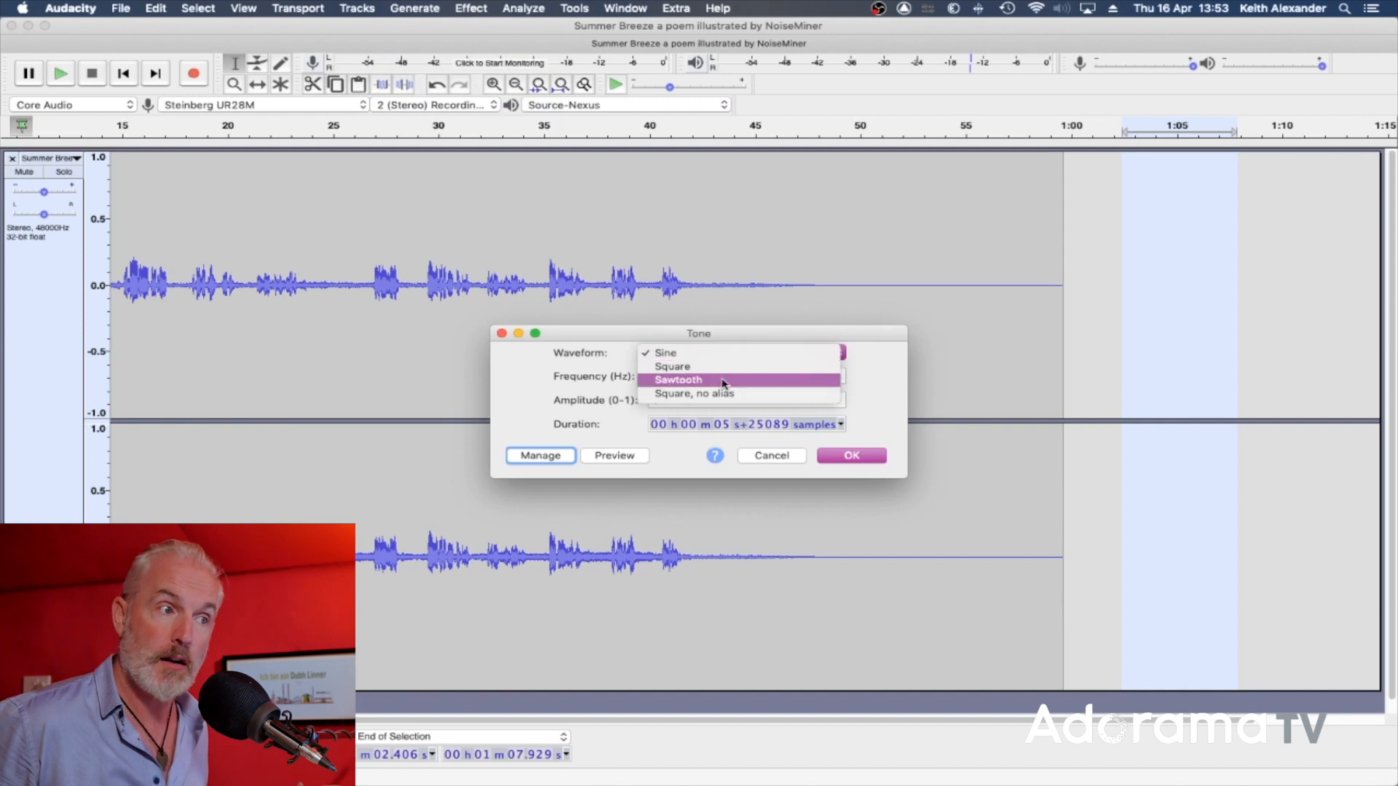
{"action": "left_click", "coordinate": [616, 374]}
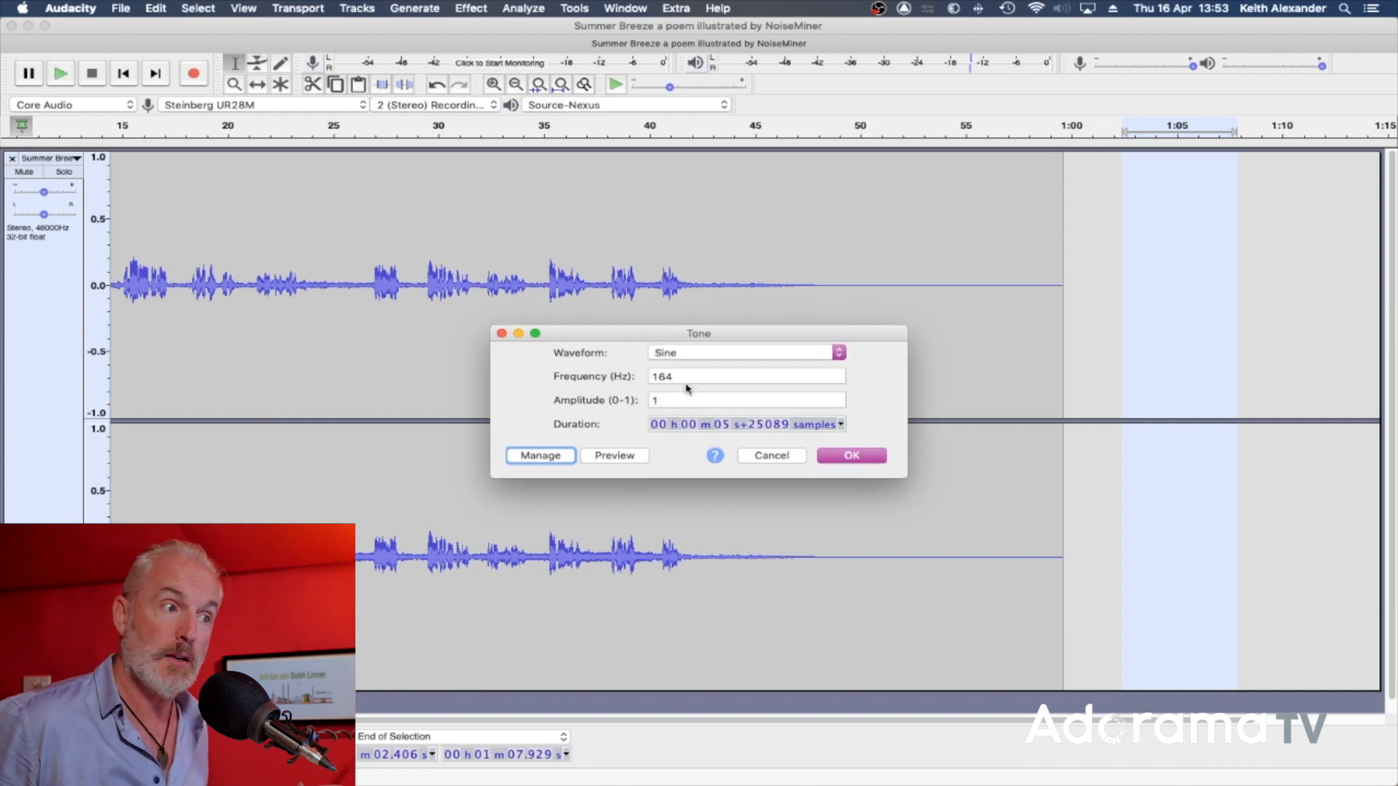
{"action": "left_click", "coordinate": [630, 457]}
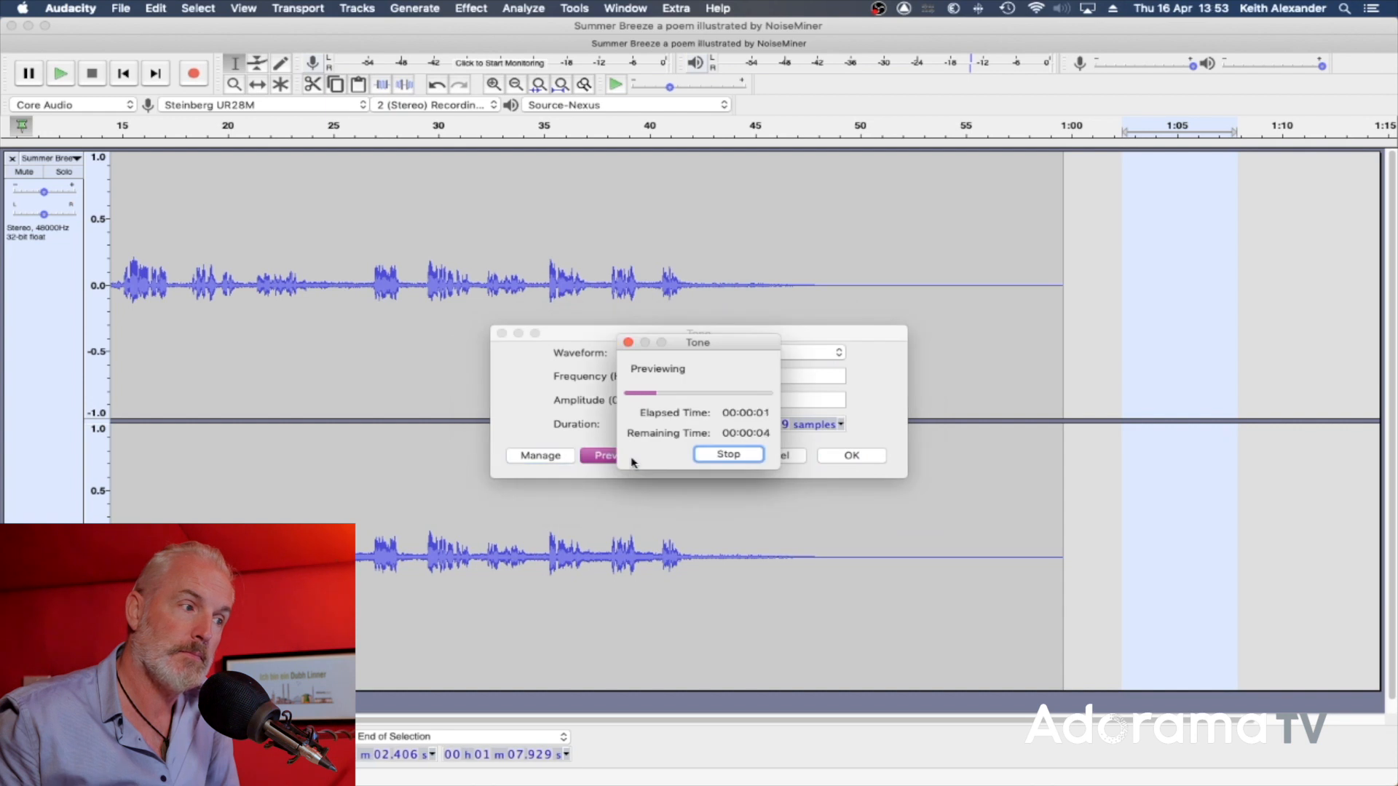
{"action": "left_click", "coordinate": [734, 458]}
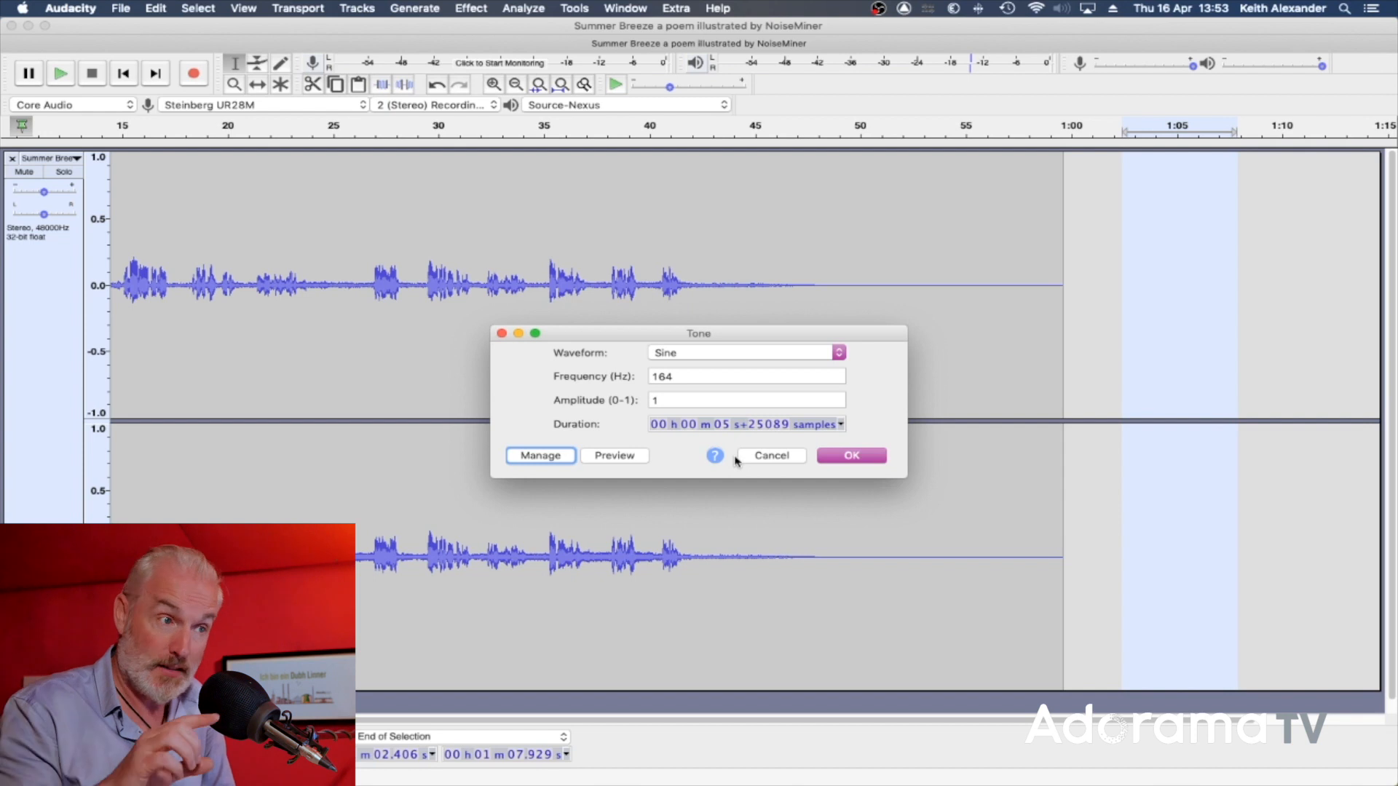
{"action": "left_click", "coordinate": [855, 458]}
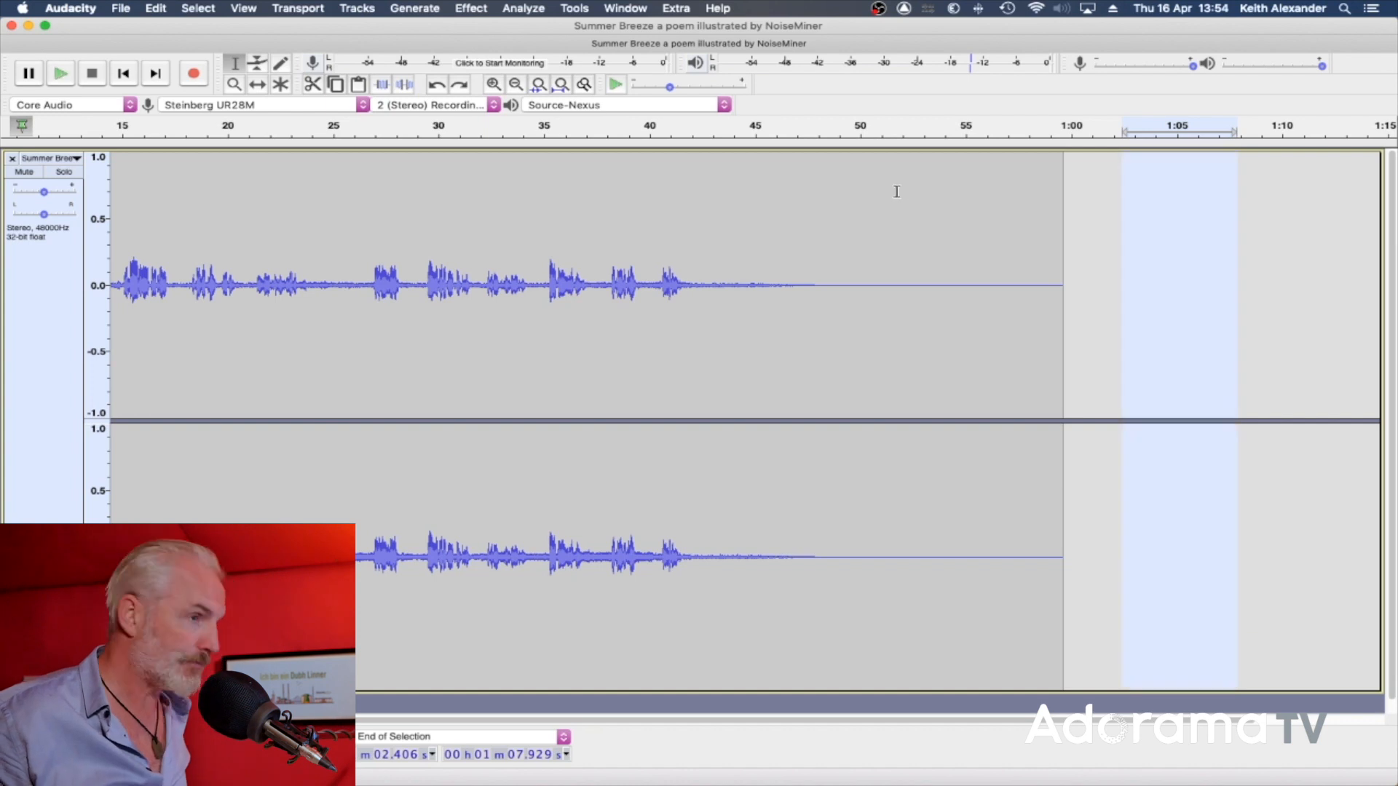
{"action": "key", "text": "super+z"}
Step: Preview and generate DTMF tones in the selected region with the sequence "audacity" and amplitude 0.8
{"action": "left_click", "coordinate": [415, 9]}
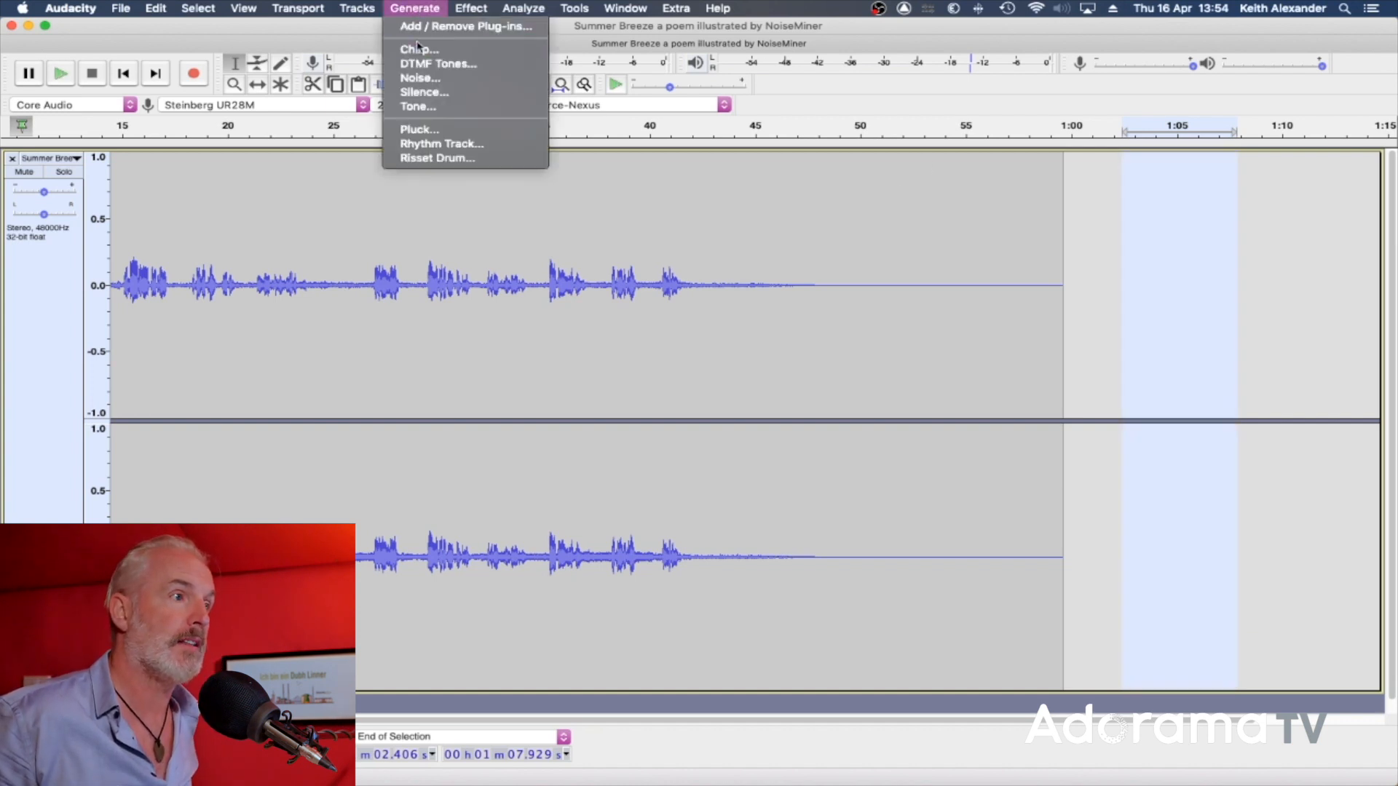
{"action": "left_click", "coordinate": [406, 67]}
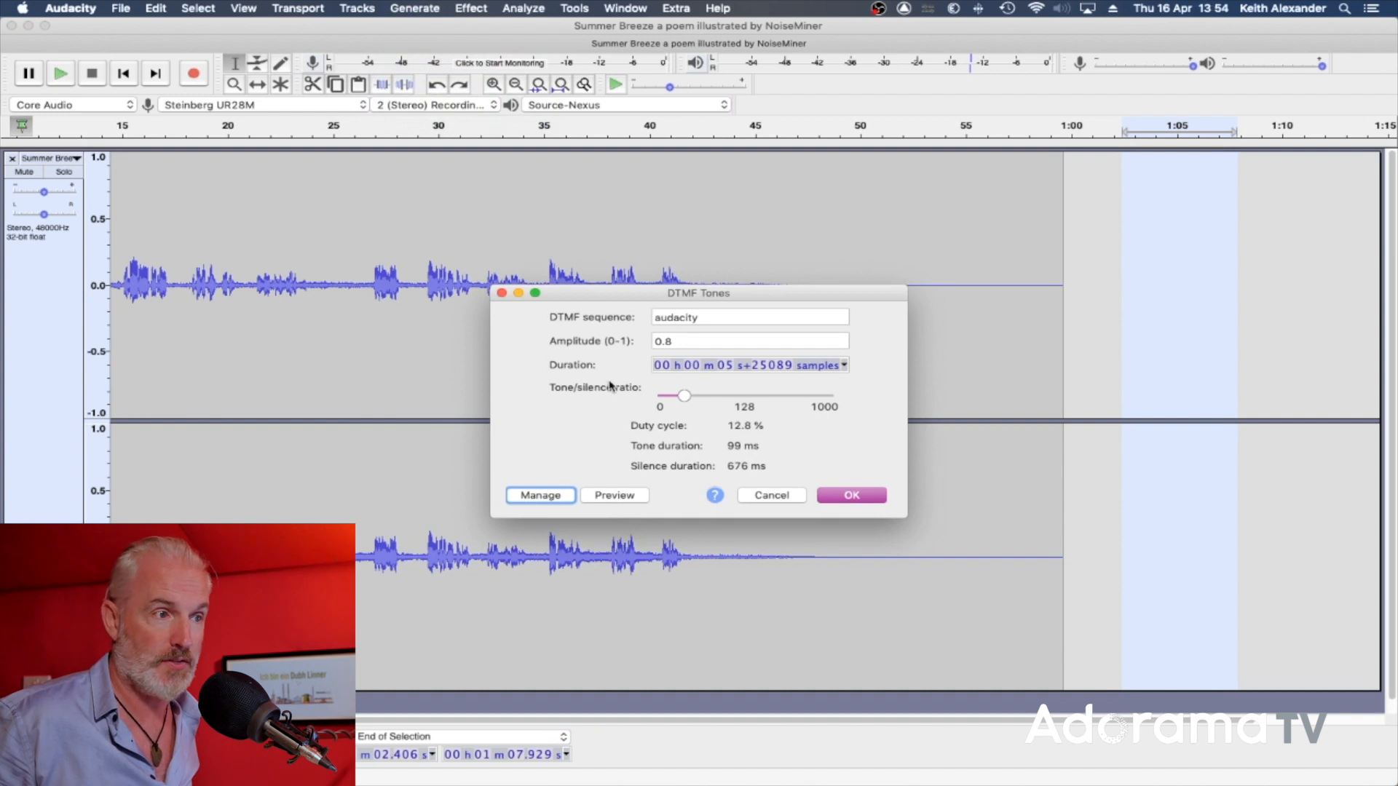
{"action": "left_click", "coordinate": [613, 496]}
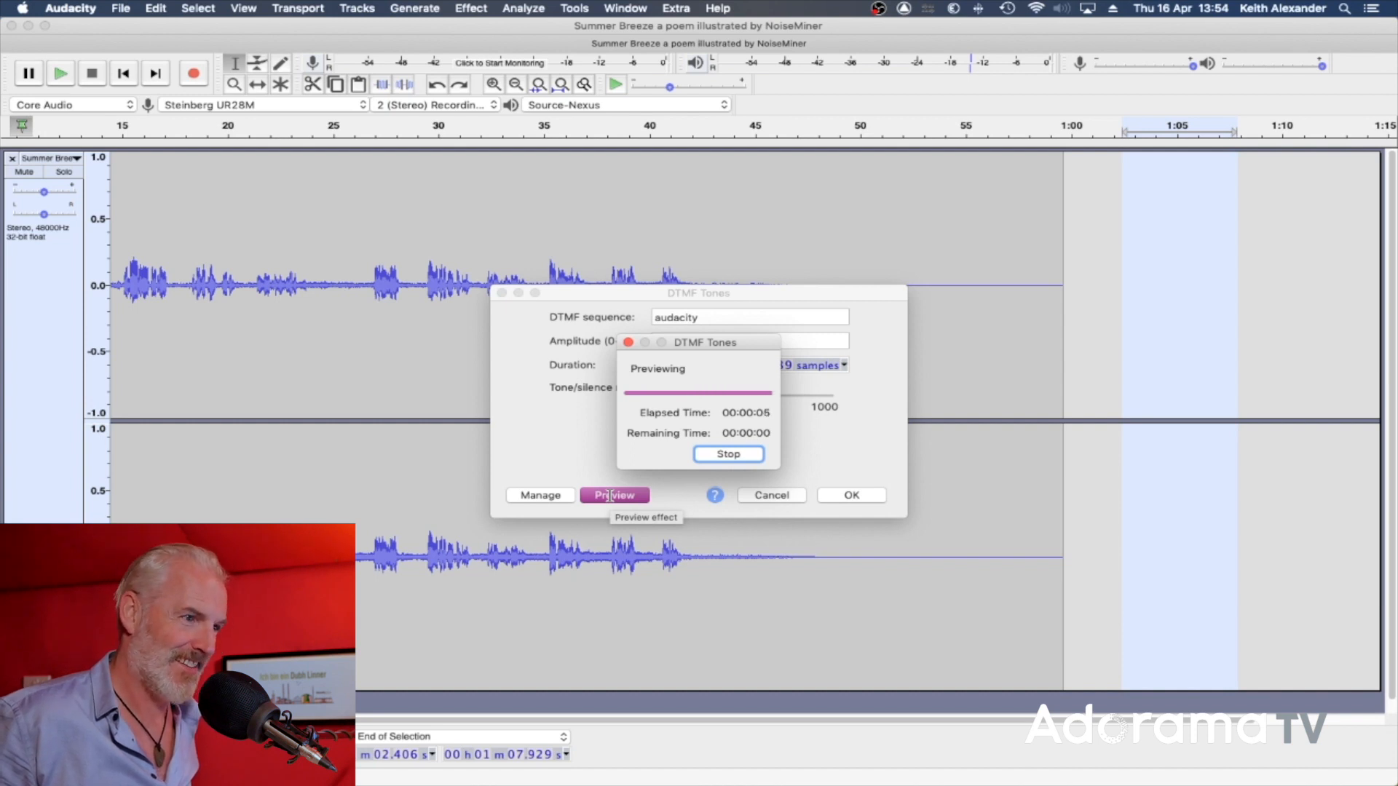
{"action": "left_click", "coordinate": [867, 495]}
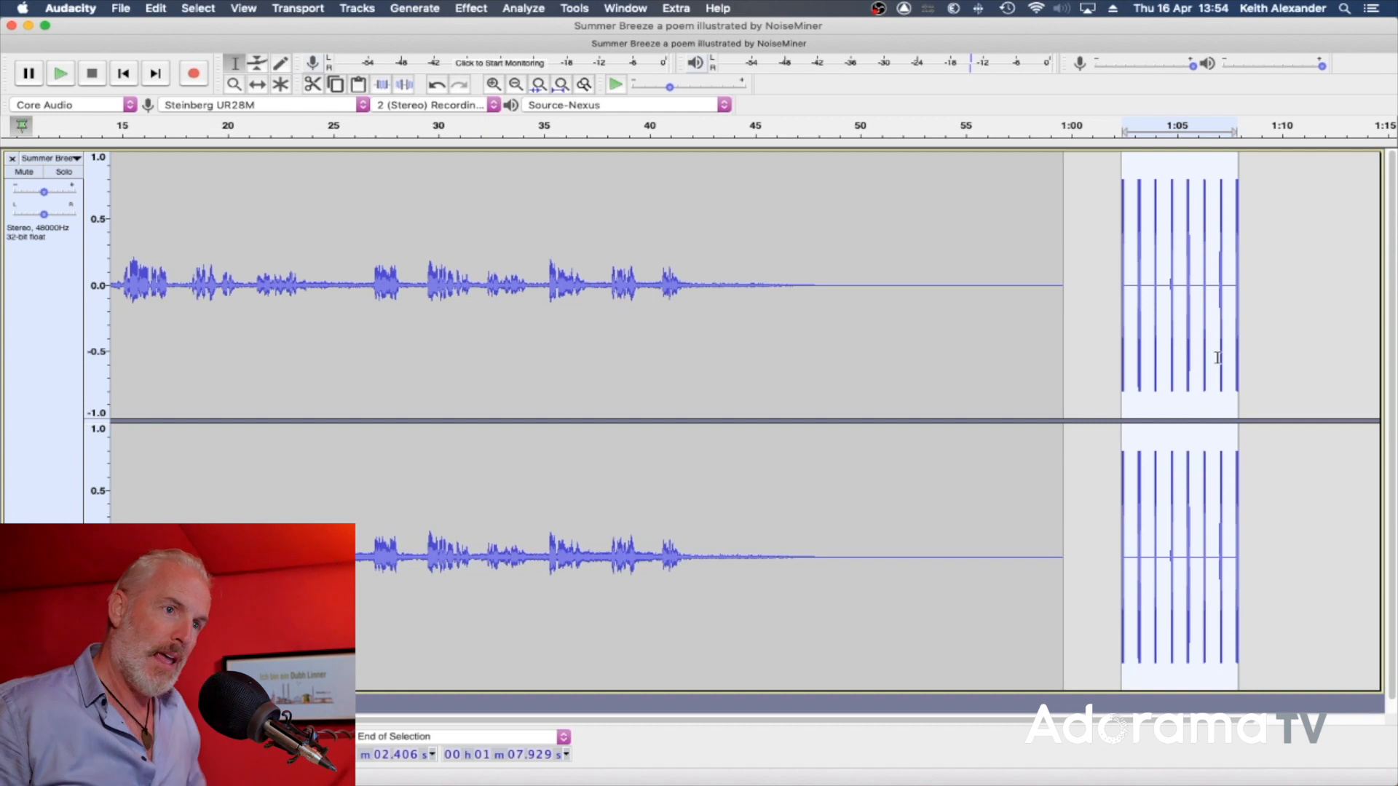
Step: Preview a pluck sound at MIDI pitch 60 with an abrupt fade-out and 1-second duration, without generating it
{"action": "left_click", "coordinate": [408, 9]}
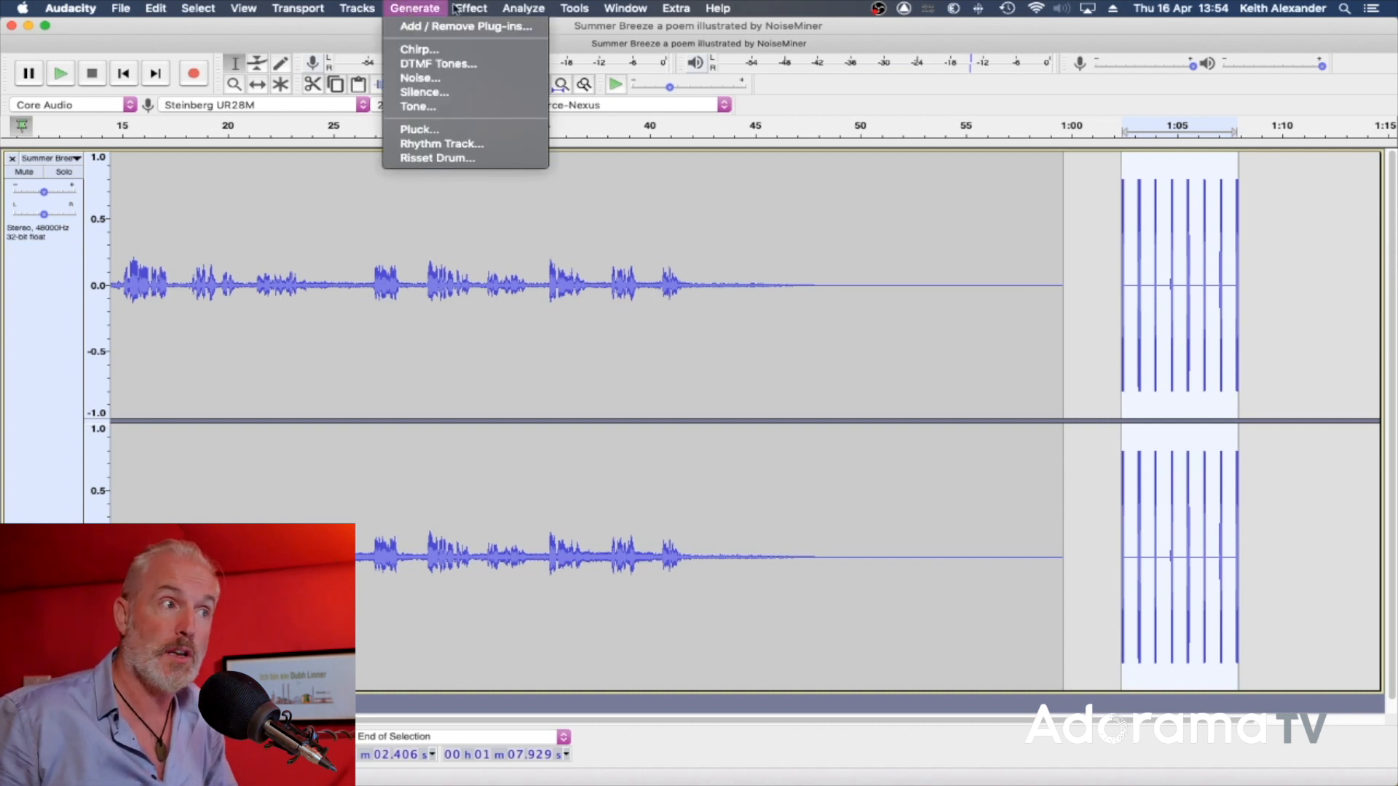
{"action": "mouse_move", "coordinate": [363, 8]}
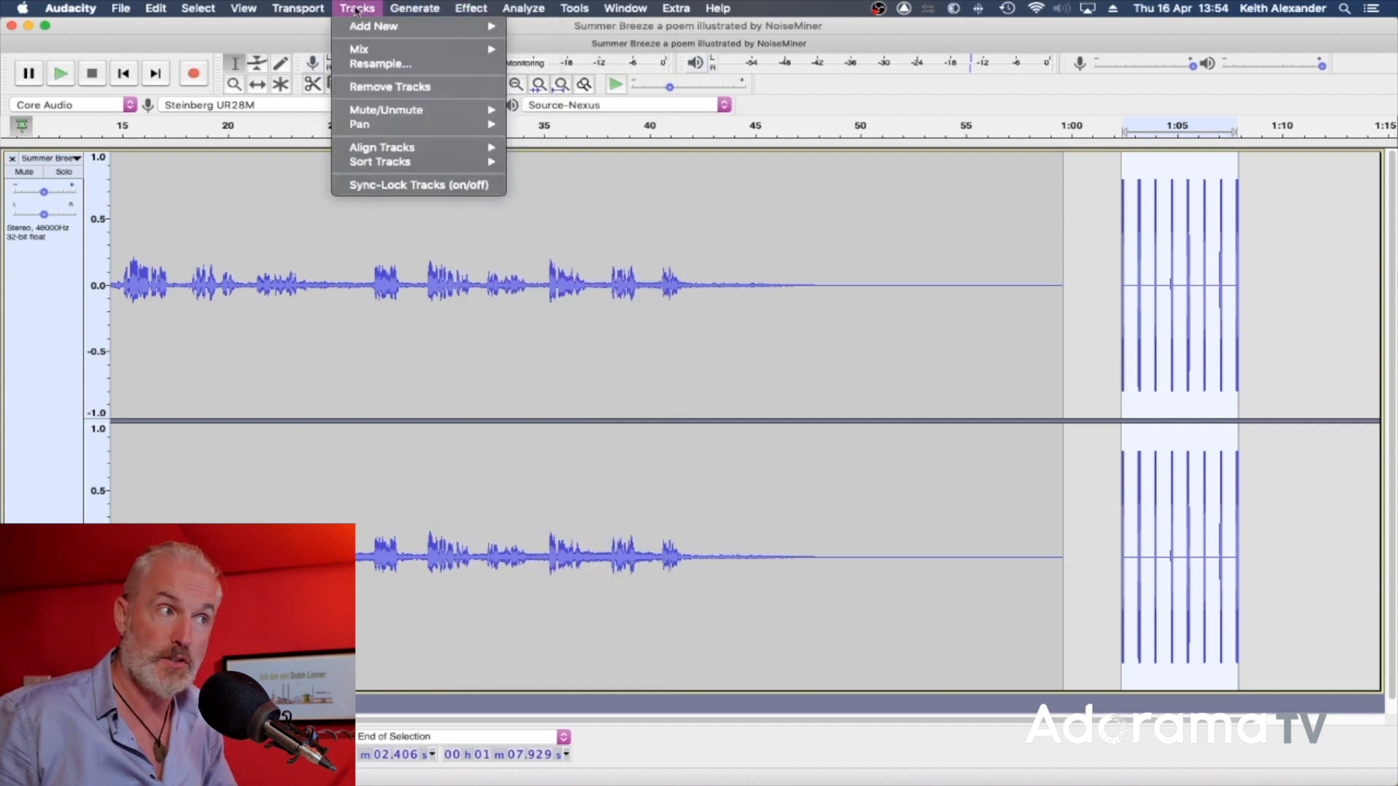
{"action": "mouse_move", "coordinate": [408, 9]}
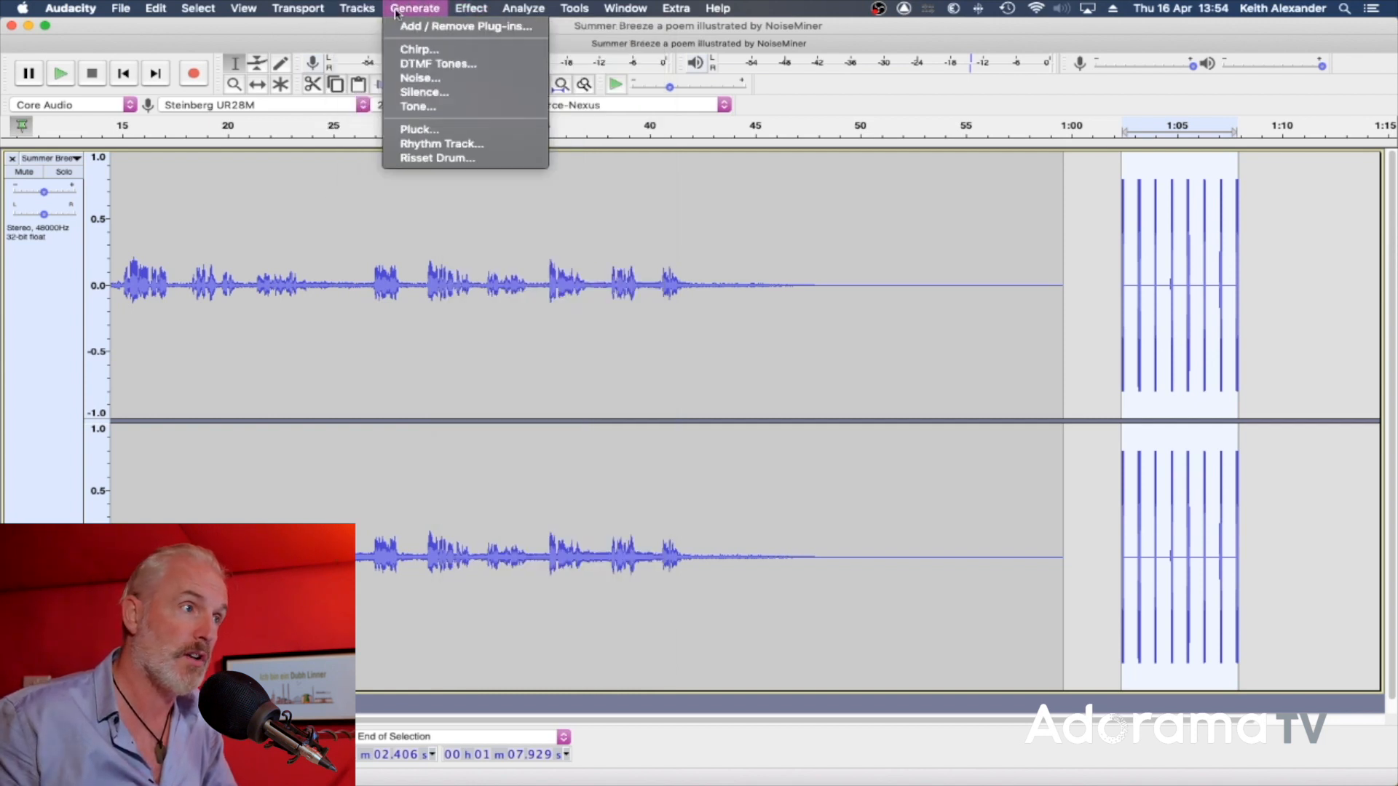
{"action": "left_click", "coordinate": [419, 131]}
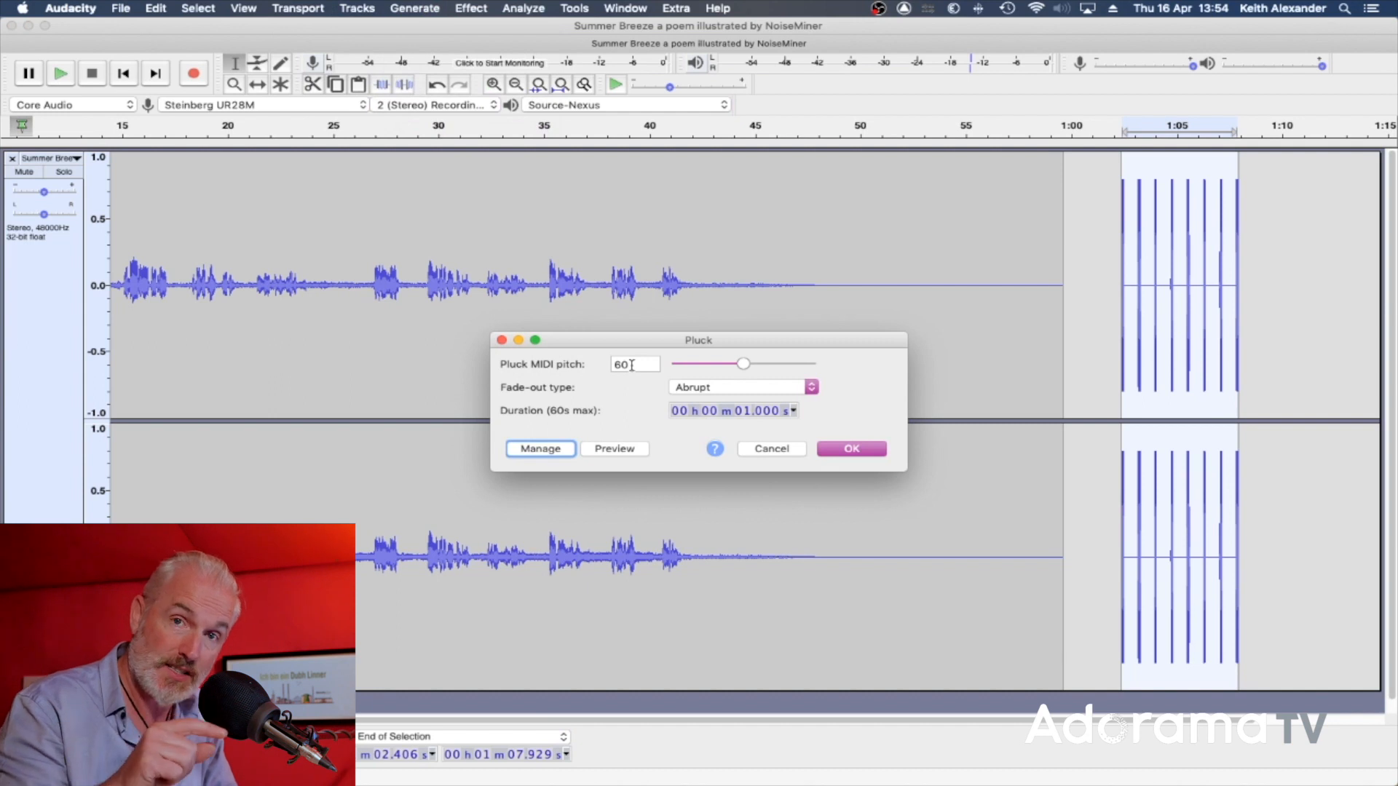
{"action": "left_click", "coordinate": [619, 450]}
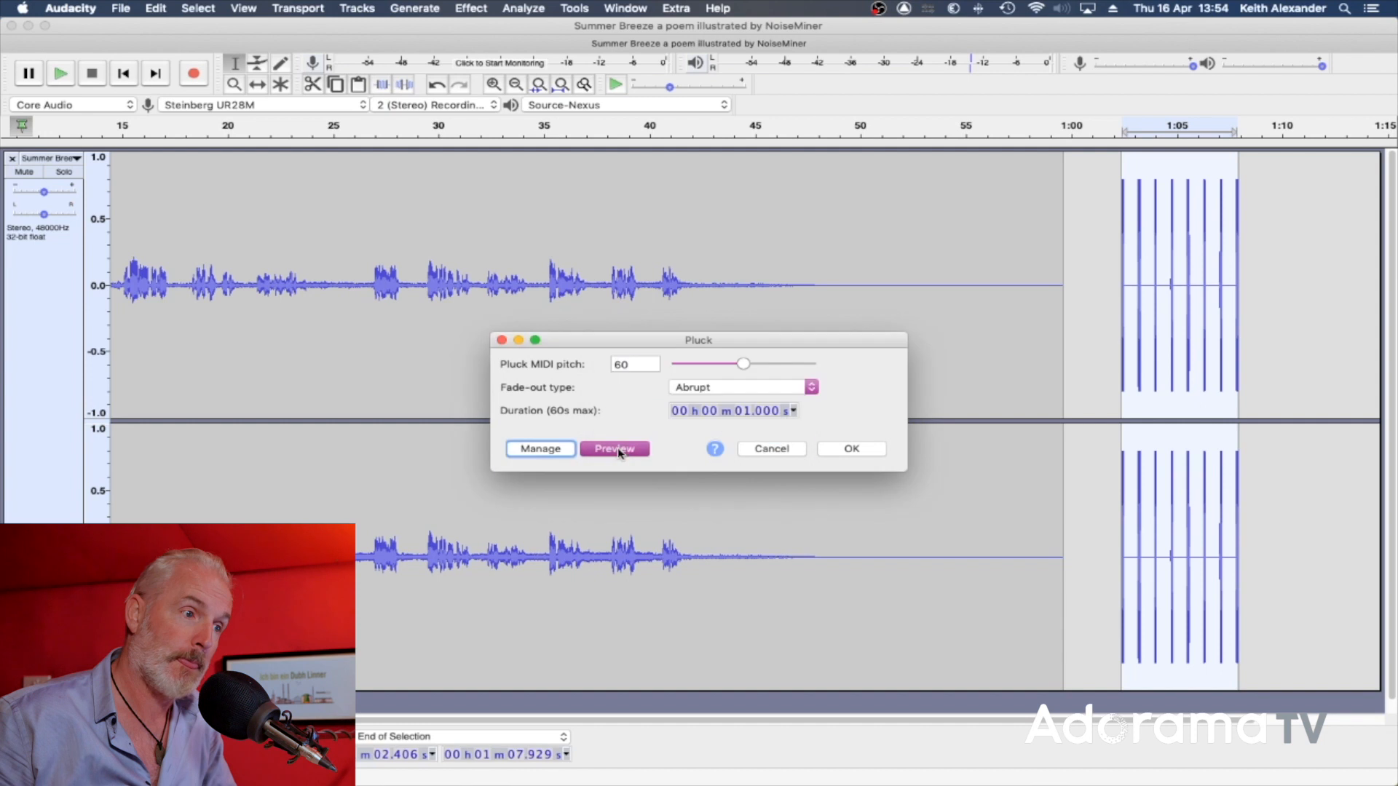
{"action": "left_click", "coordinate": [775, 452]}
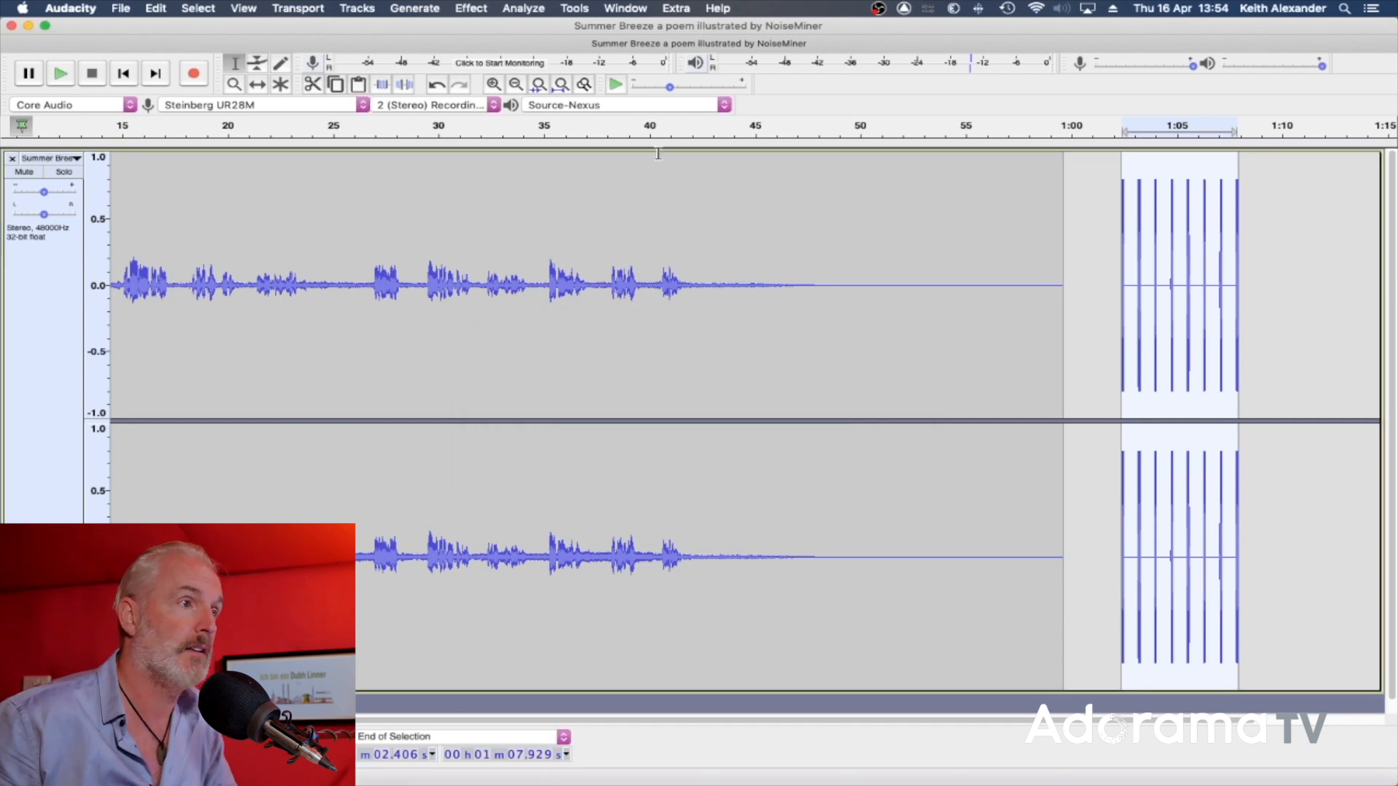
Step: Preview the Amplify effect at -20.6 dB on the selected DTMF tones and cancel it
{"action": "left_click", "coordinate": [469, 9]}
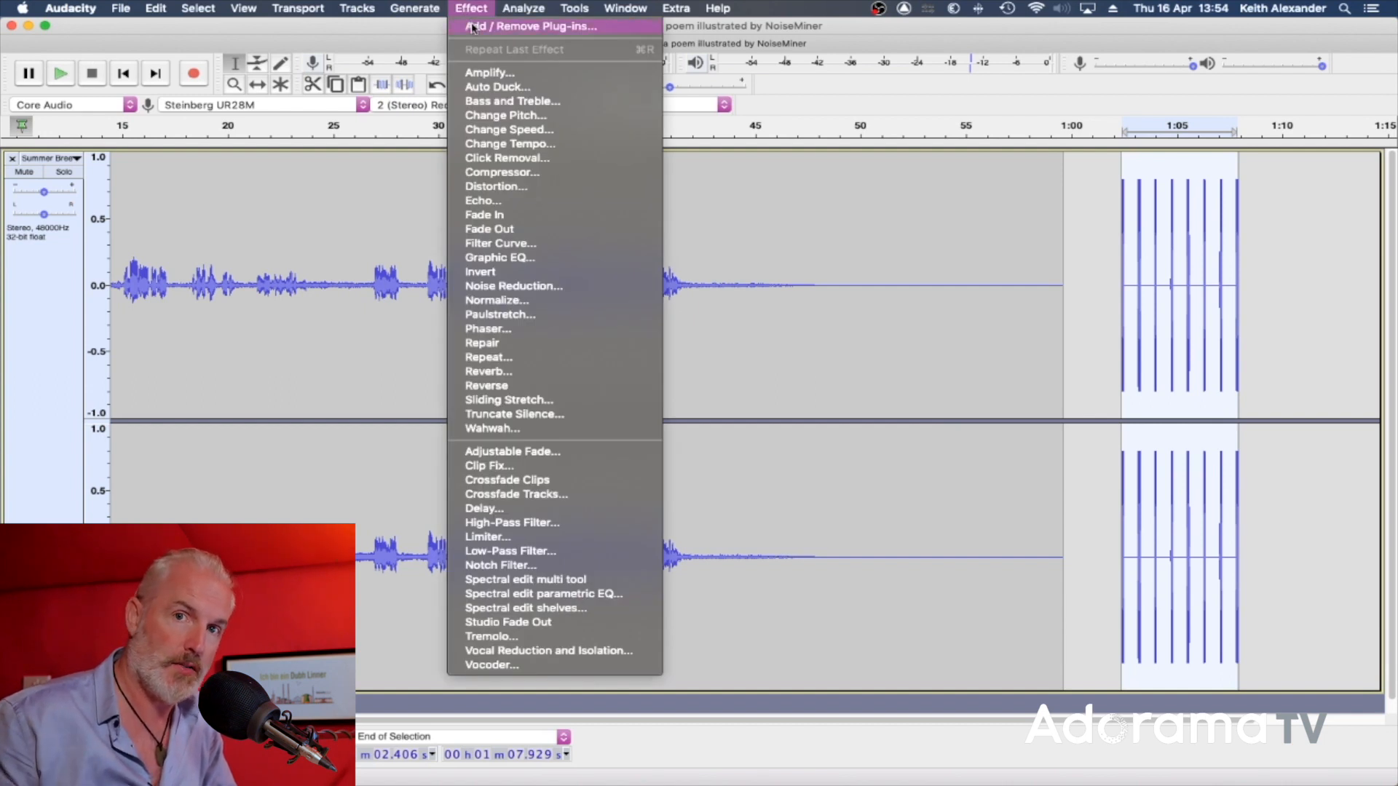
{"action": "left_click", "coordinate": [486, 73]}
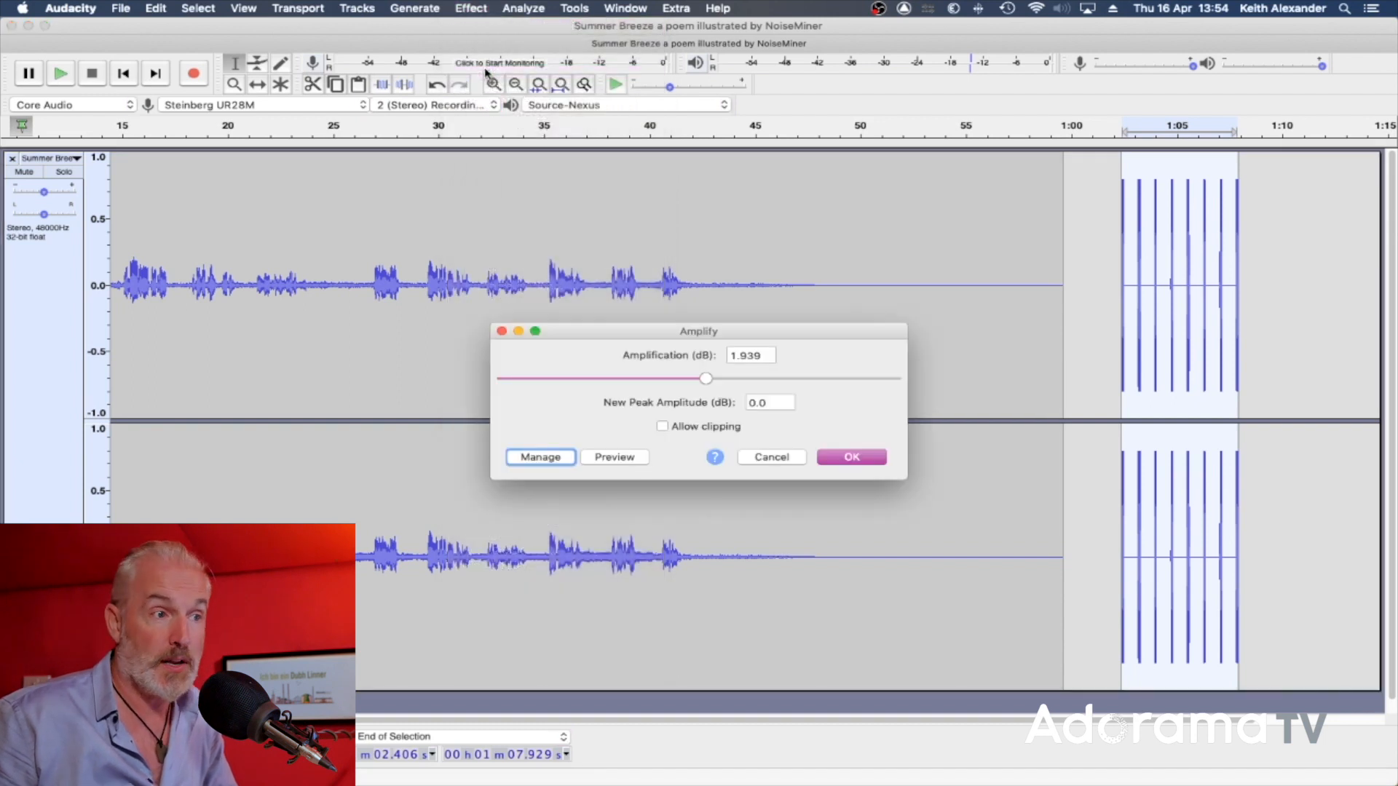
{"action": "left_click_drag", "start_coordinate": [703, 384], "coordinate": [619, 386]}
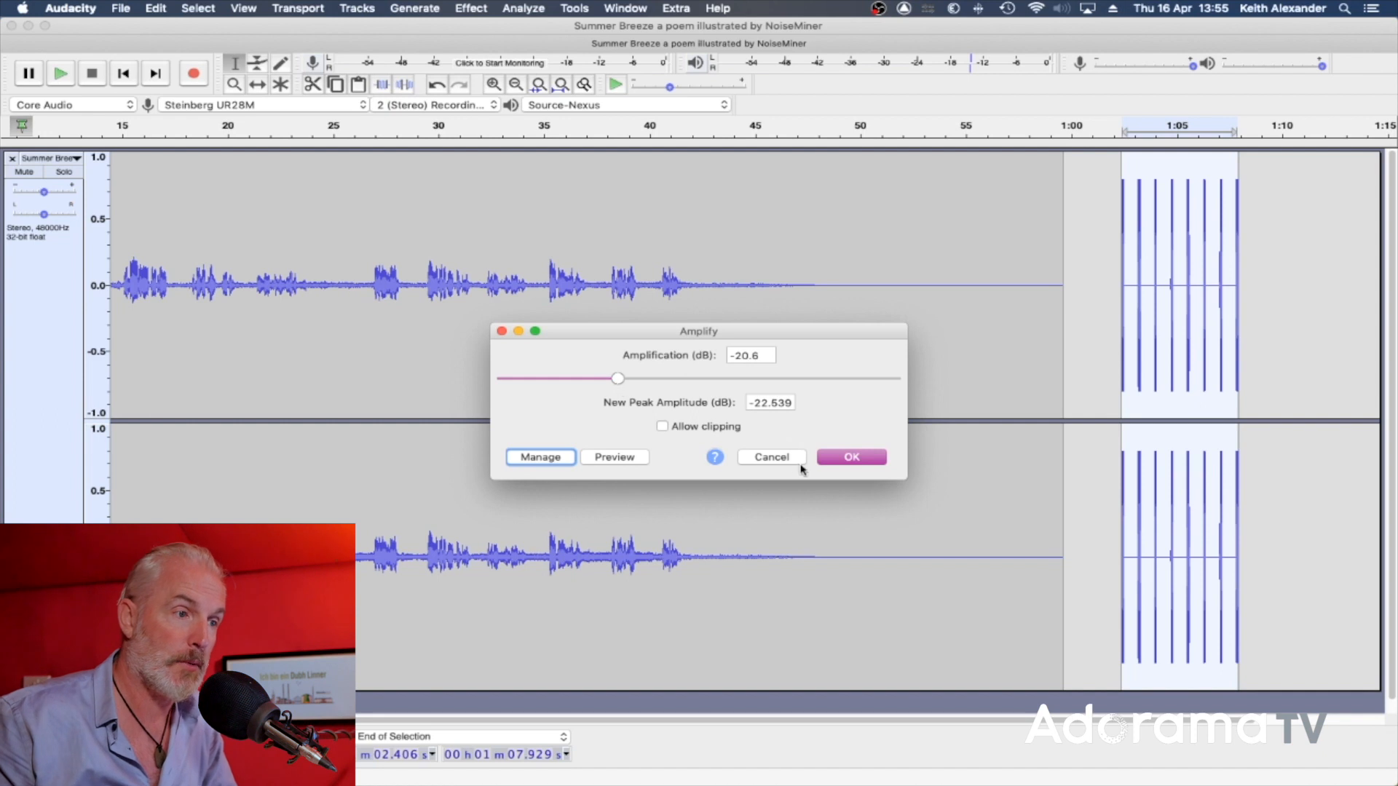
{"action": "left_click", "coordinate": [618, 457]}
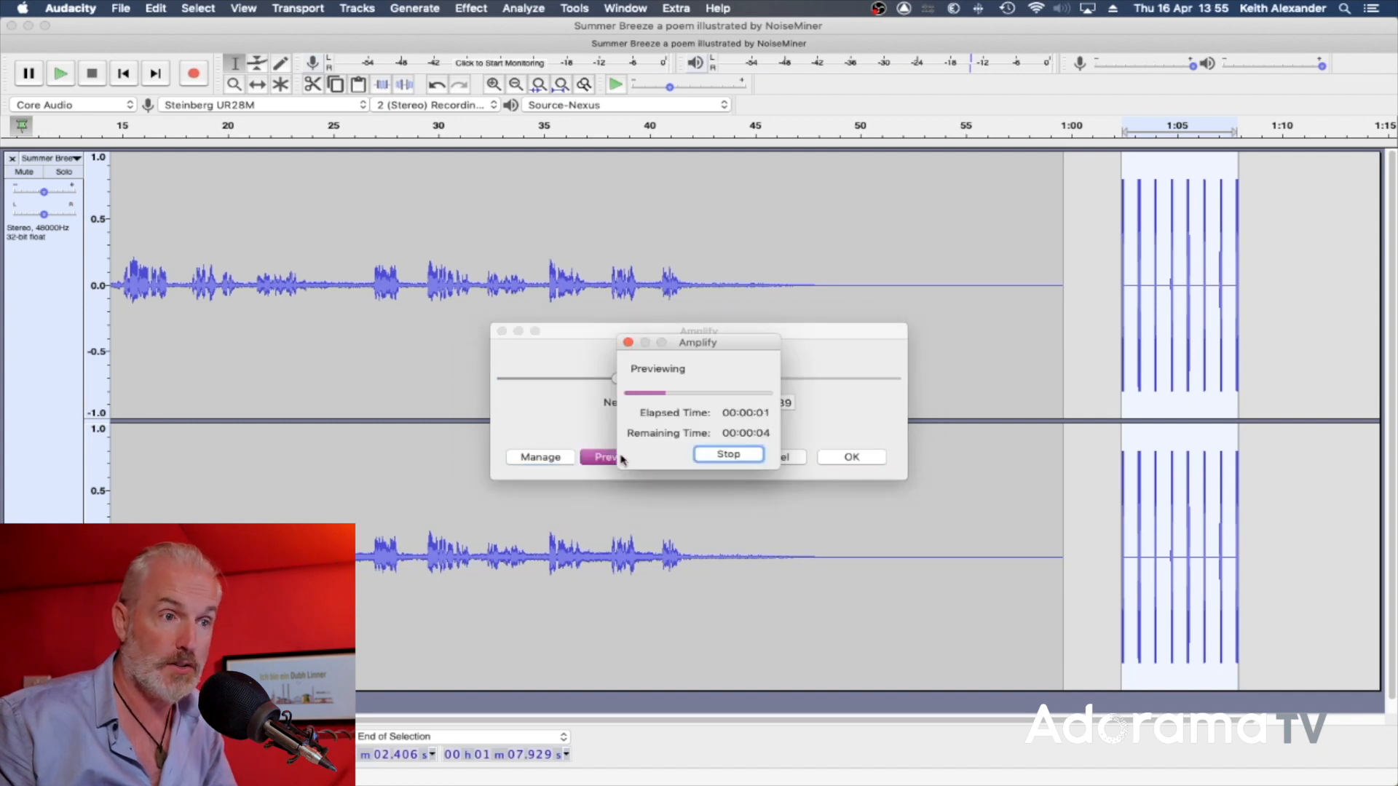
{"action": "left_click", "coordinate": [739, 459]}
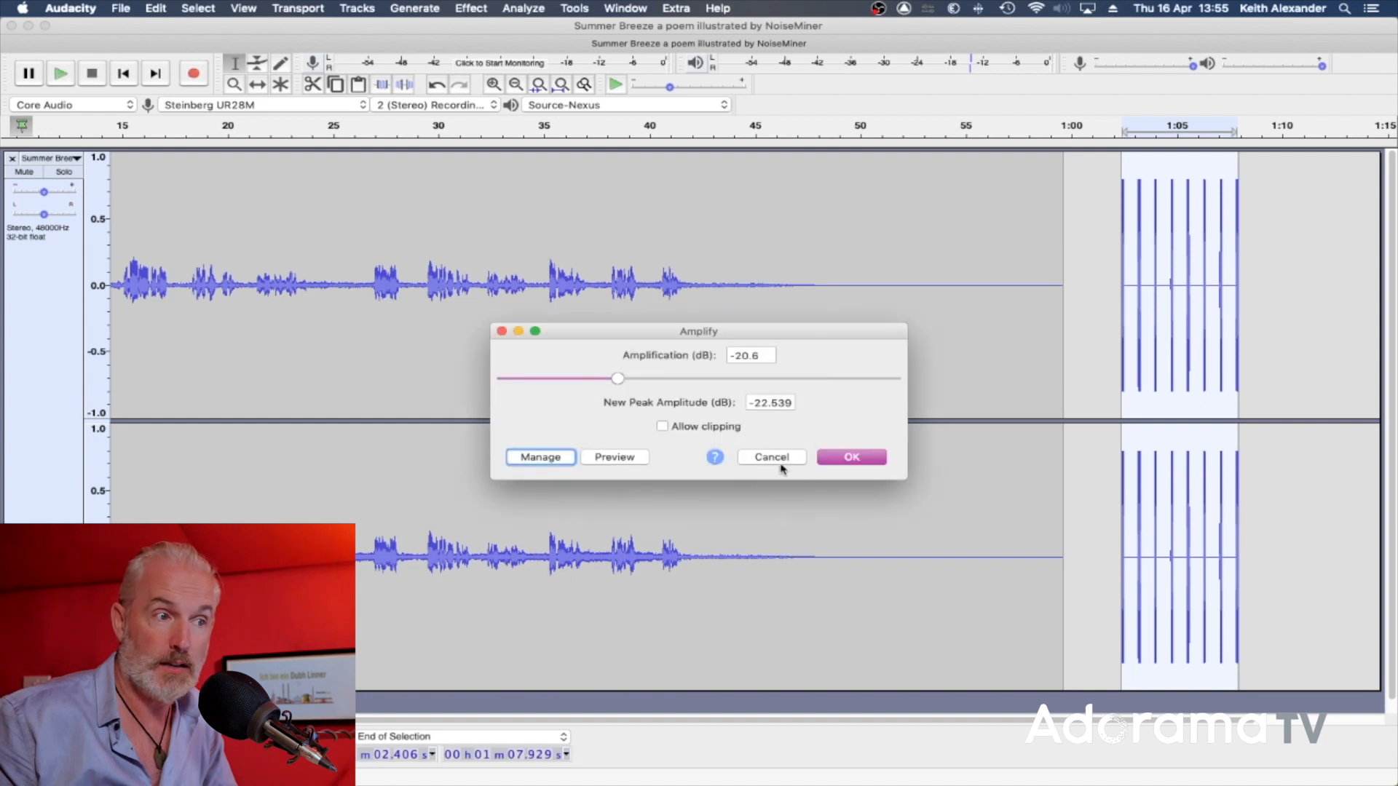
{"action": "left_click", "coordinate": [778, 460]}
Step: Try to apply the Auto Duck effect to the selected DTMF tones
{"action": "left_click", "coordinate": [464, 10]}
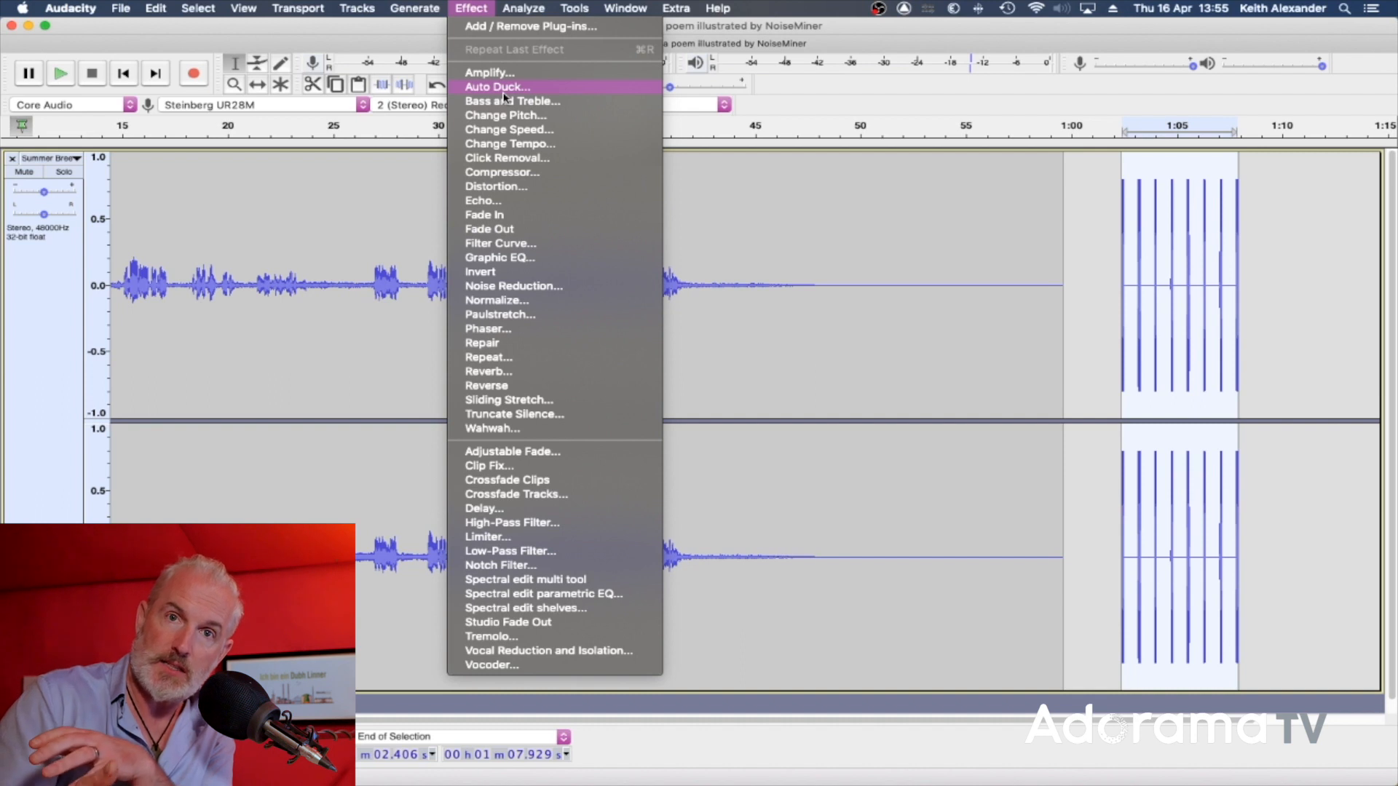
{"action": "left_click", "coordinate": [504, 90]}
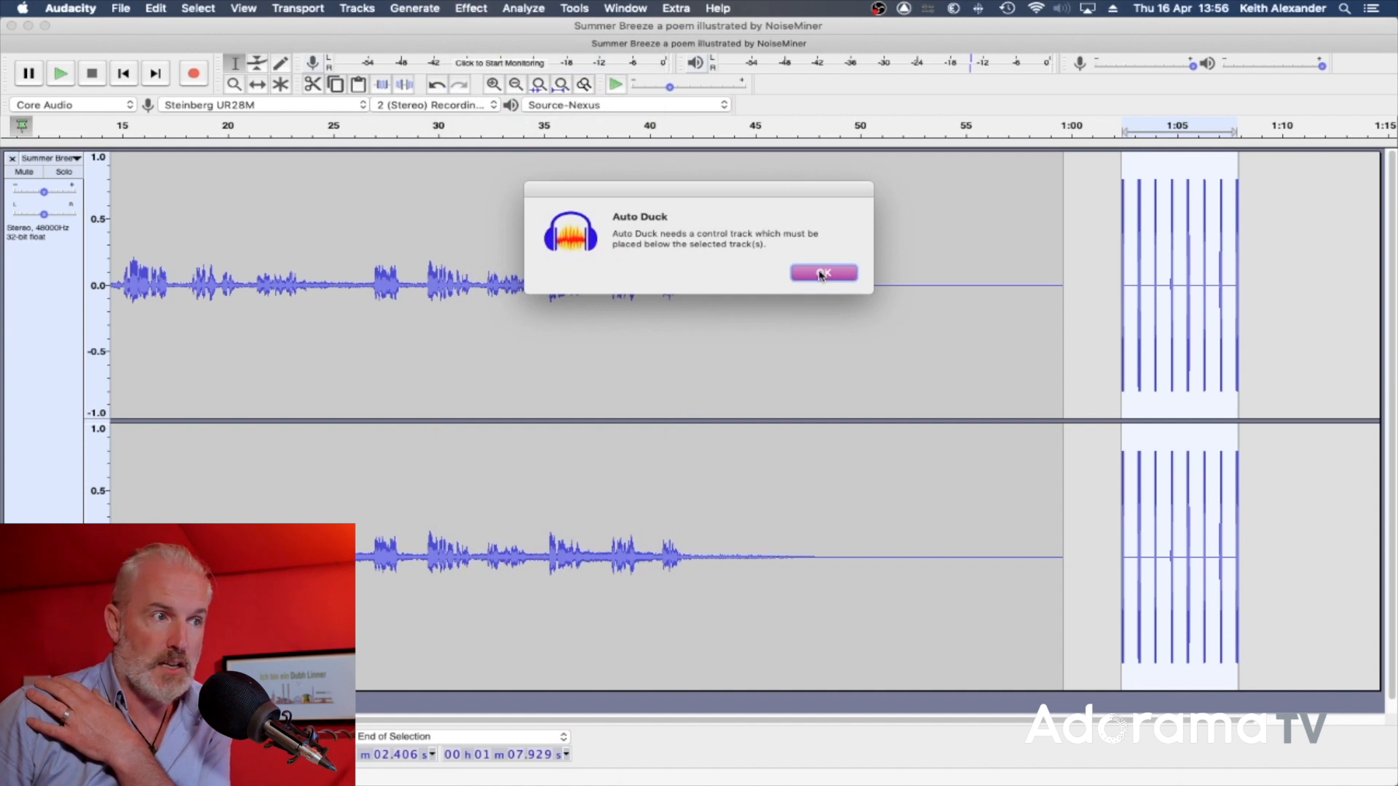
{"action": "left_click", "coordinate": [822, 273]}
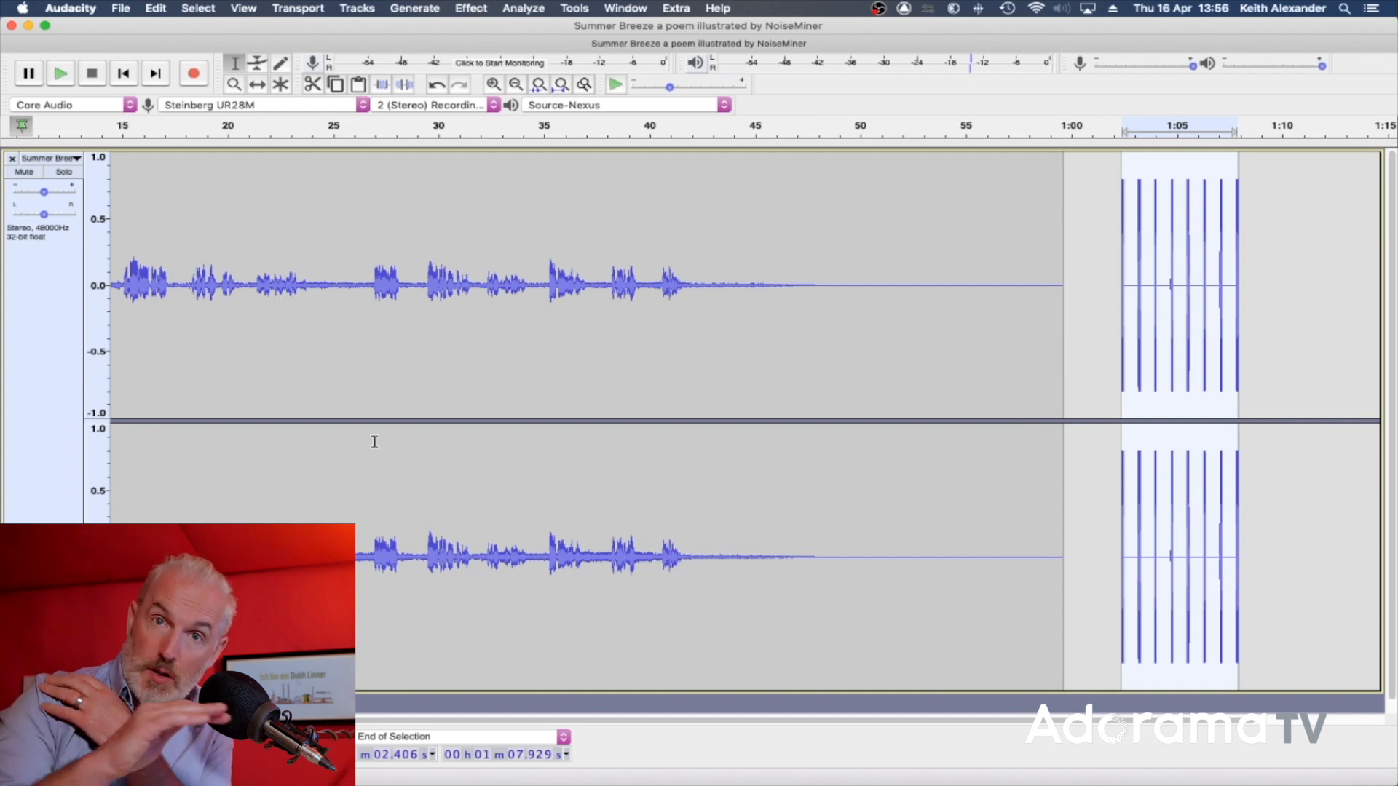
Step: Examine the Bass and Treble effect's bass, treble and volume controls, and close it without applying
{"action": "left_click", "coordinate": [477, 8]}
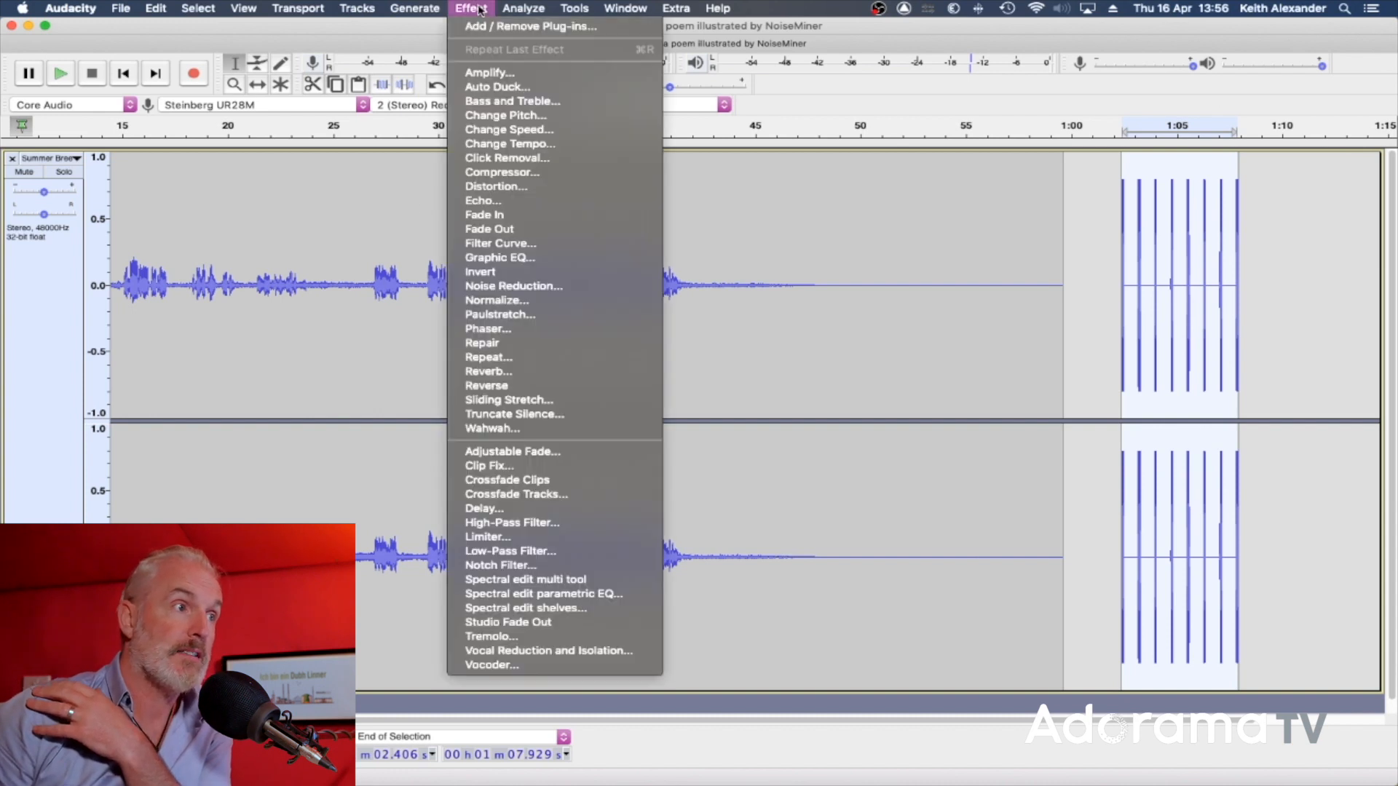
{"action": "left_click", "coordinate": [480, 102]}
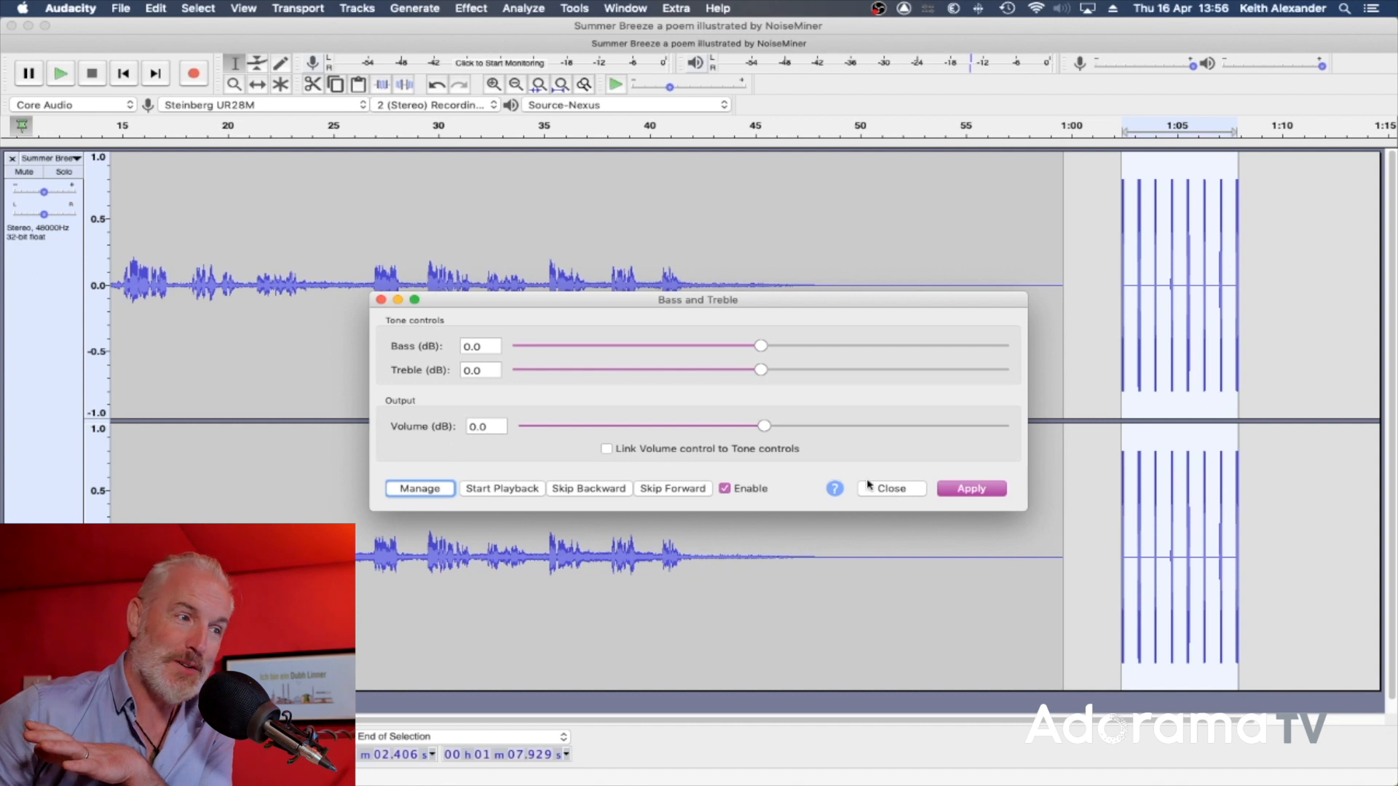
{"action": "left_click", "coordinate": [900, 489]}
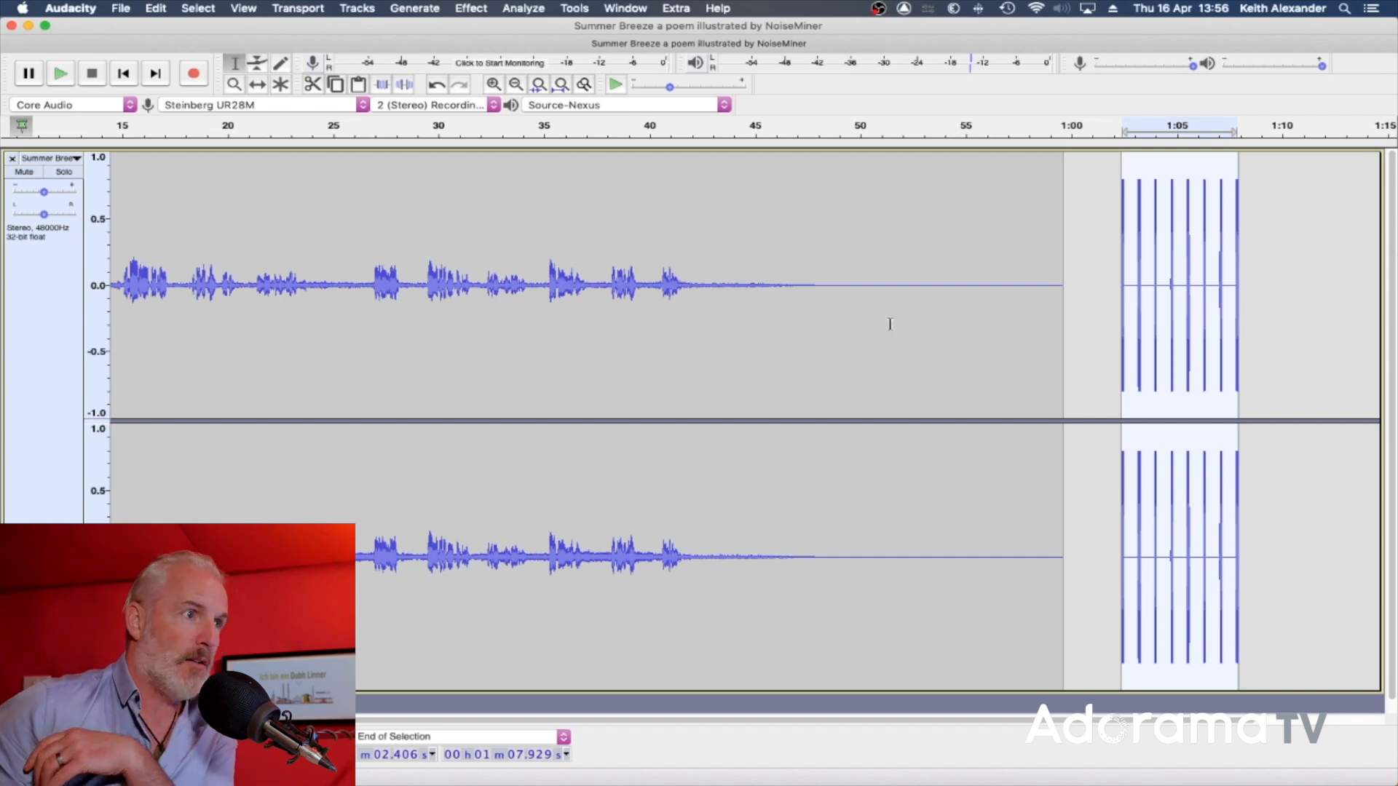
Step: Try a 1% pitch increase on the selected tones with the Change Pitch effect and cancel it
{"action": "left_click", "coordinate": [421, 9]}
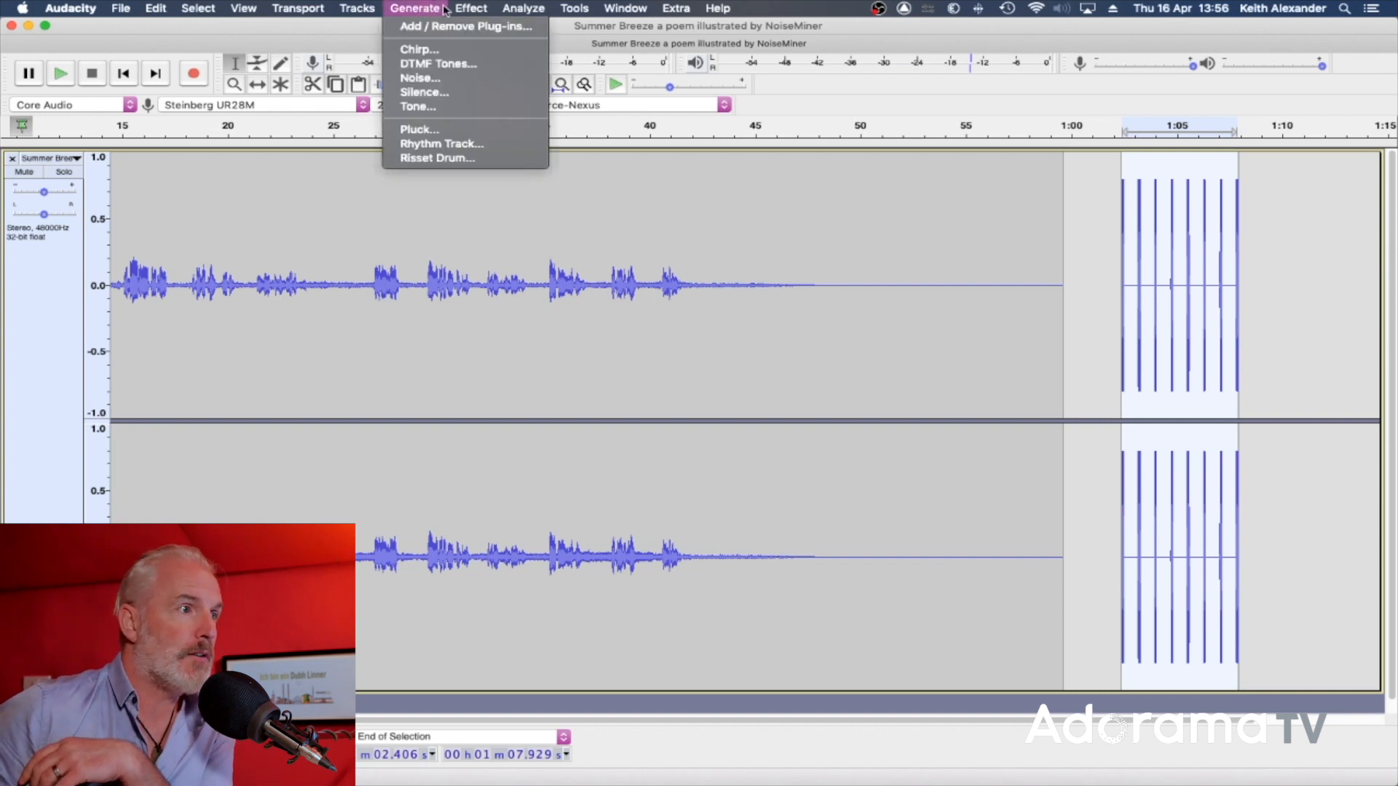
{"action": "mouse_move", "coordinate": [472, 8]}
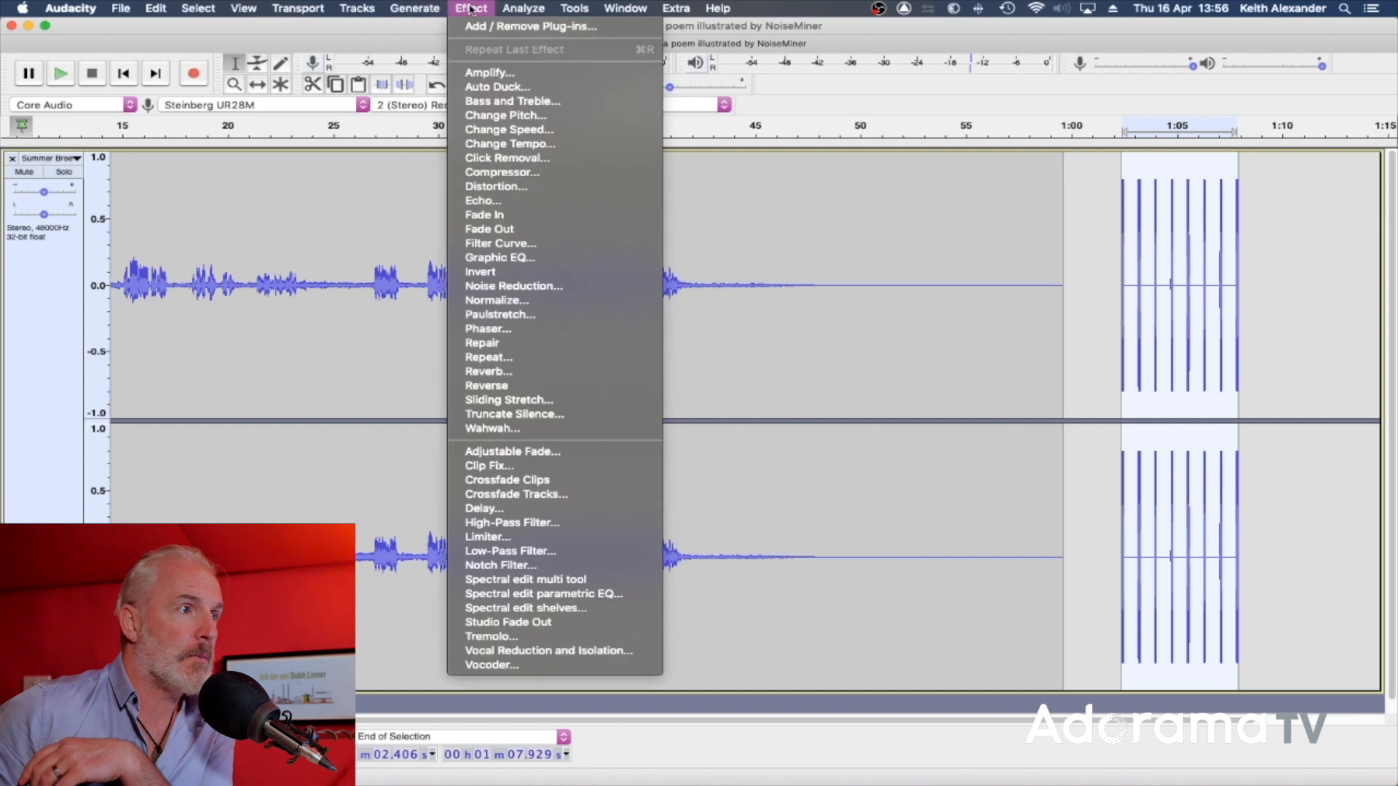
{"action": "left_click", "coordinate": [501, 117]}
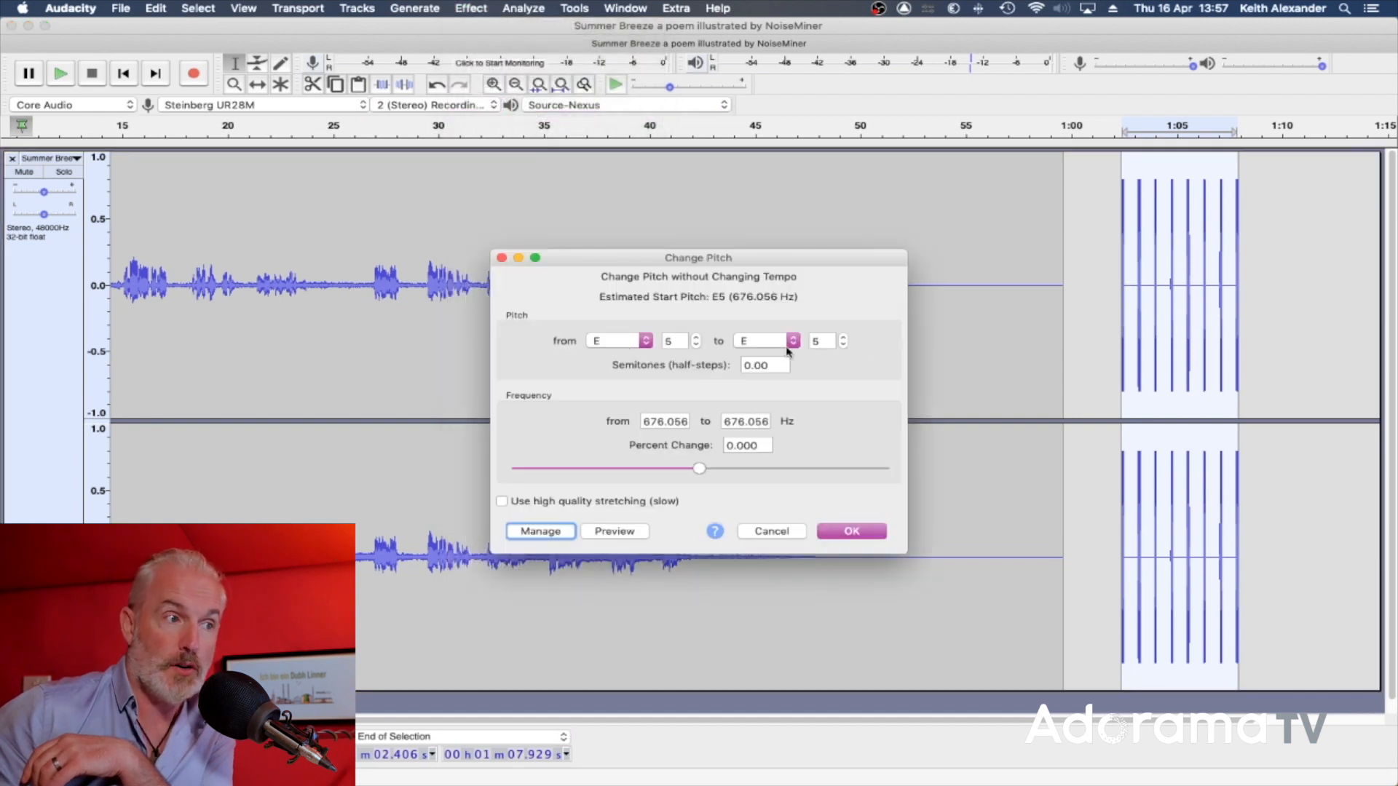
{"action": "mouse_move", "coordinate": [700, 471]}
{"action": "left_mouse_down"}
{"action": "mouse_move", "coordinate": [756, 471]}
{"action": "mouse_move", "coordinate": [702, 474]}
{"action": "left_mouse_up"}
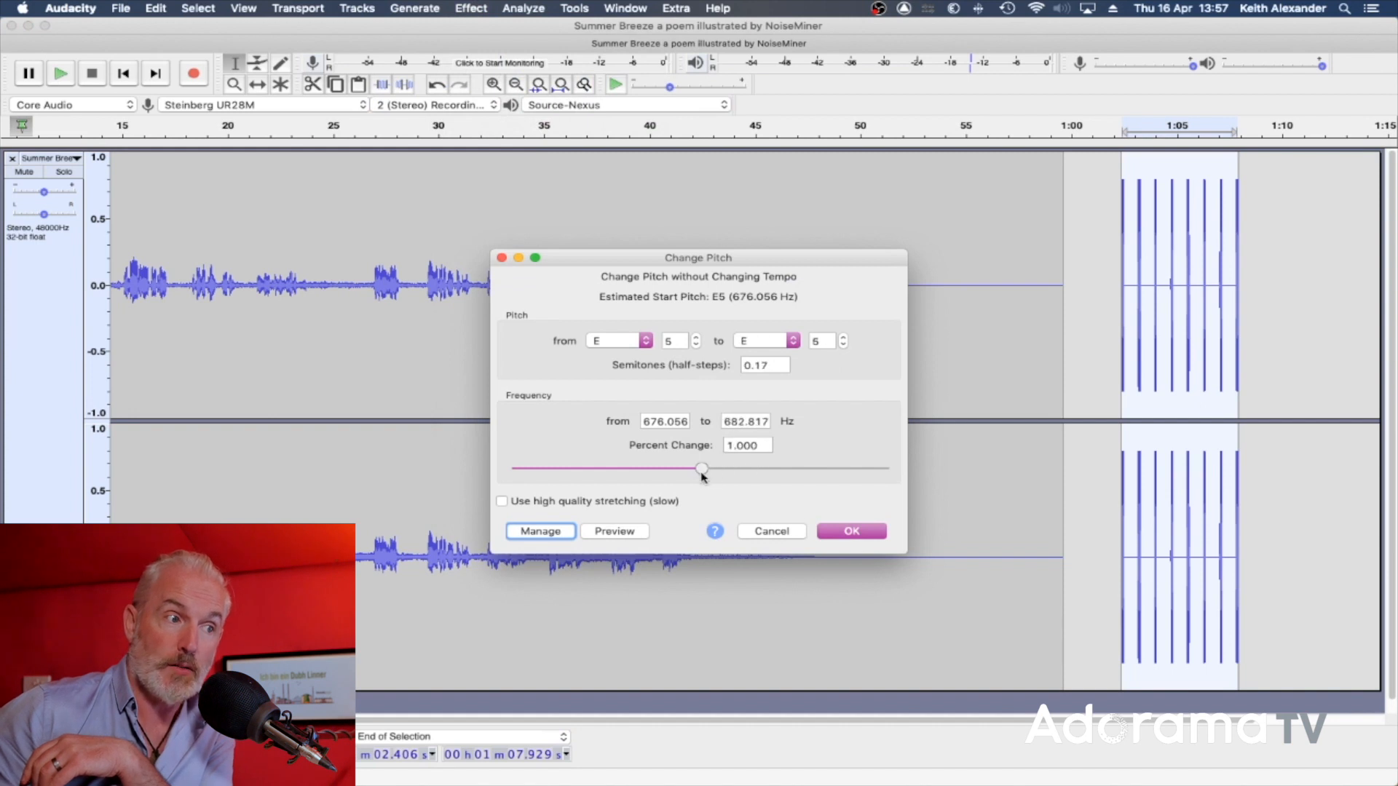
{"action": "left_click", "coordinate": [769, 530]}
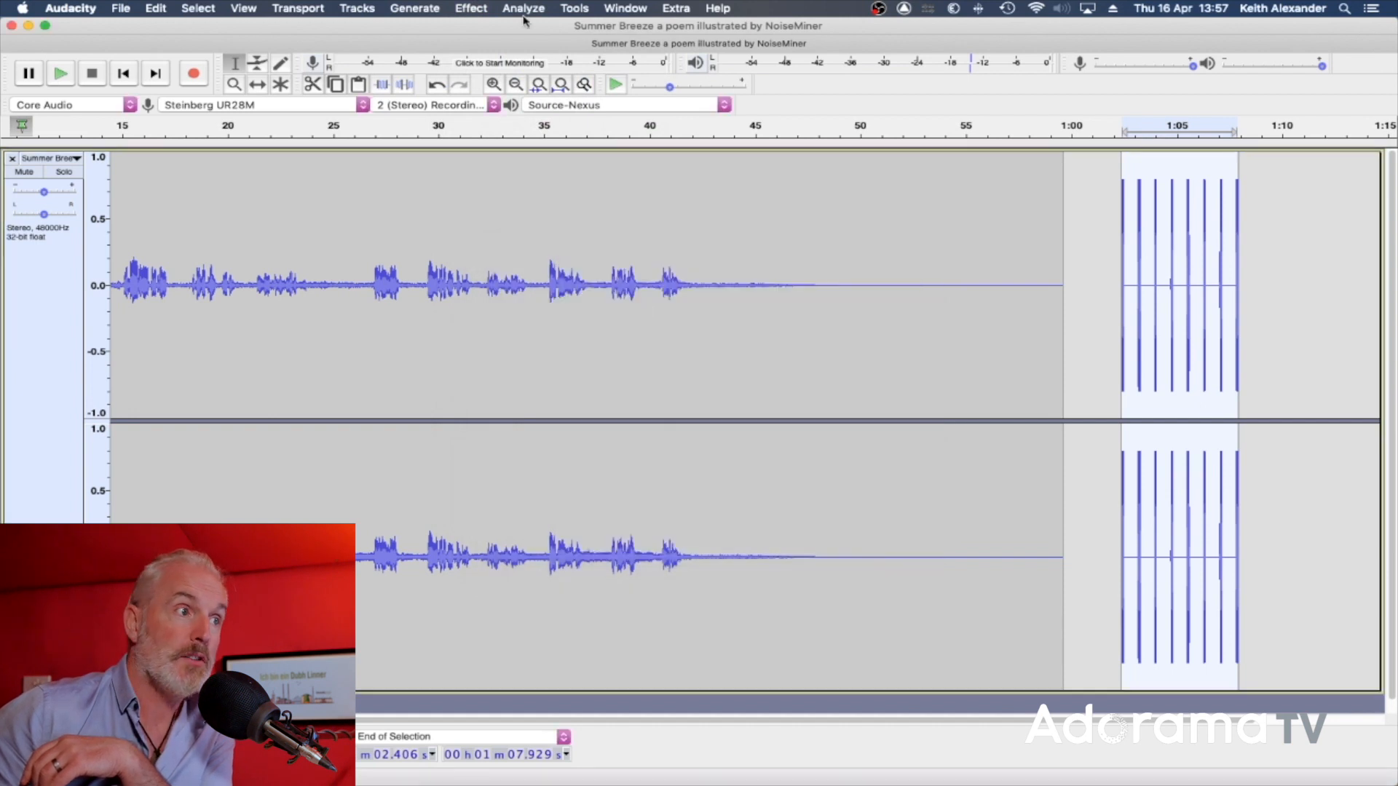
Step: Examine the Click Removal effect's threshold and max spike width settings, and close it without applying
{"action": "left_click", "coordinate": [473, 9]}
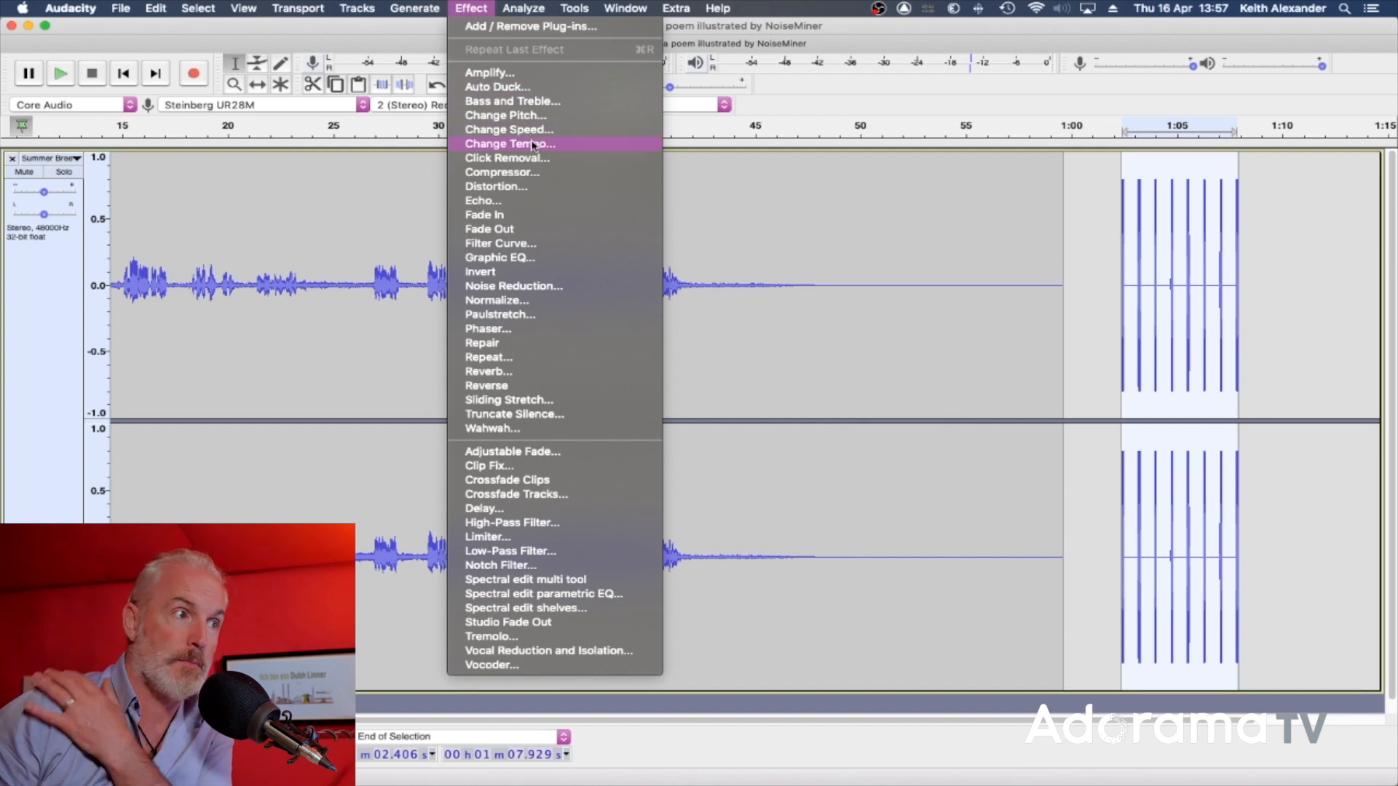
{"action": "left_click", "coordinate": [588, 159]}
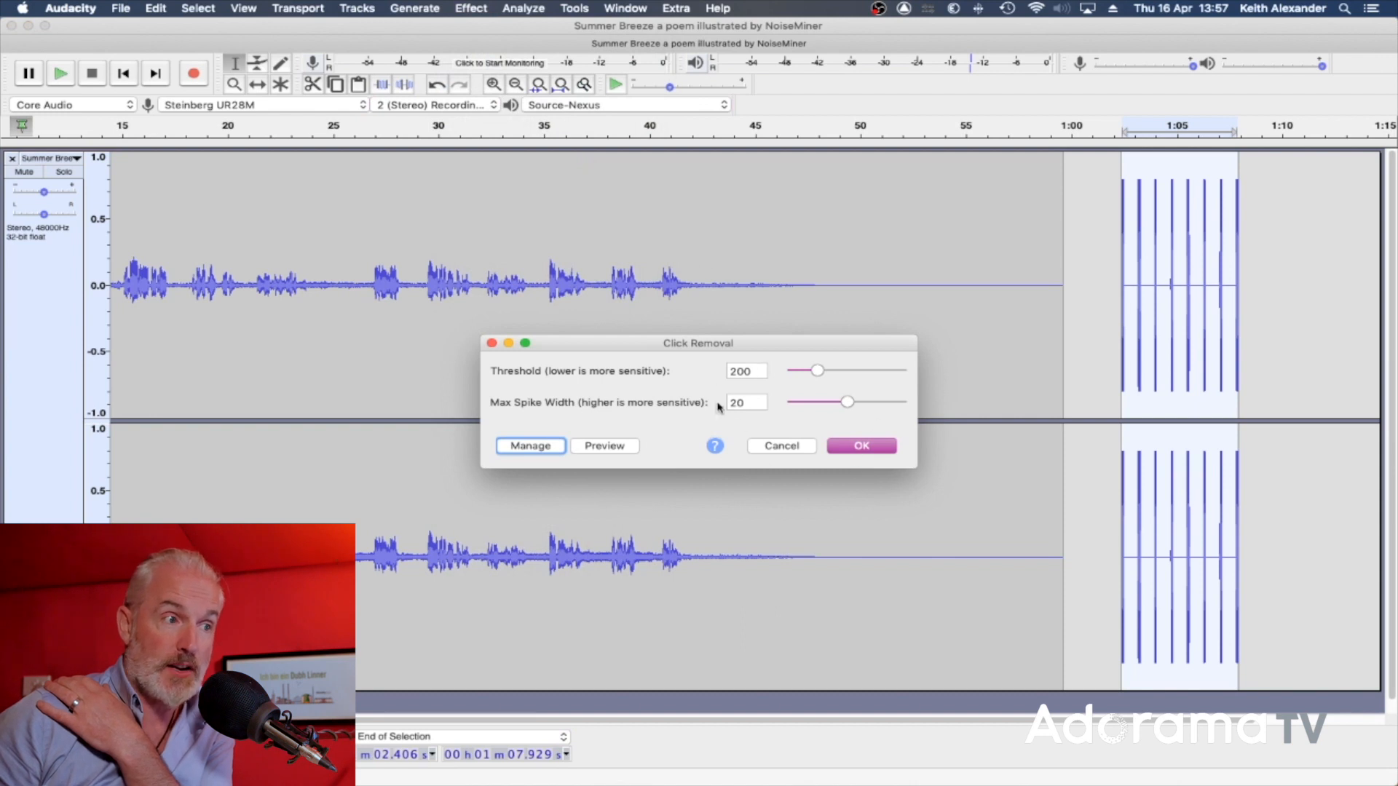
{"action": "left_click", "coordinate": [785, 446]}
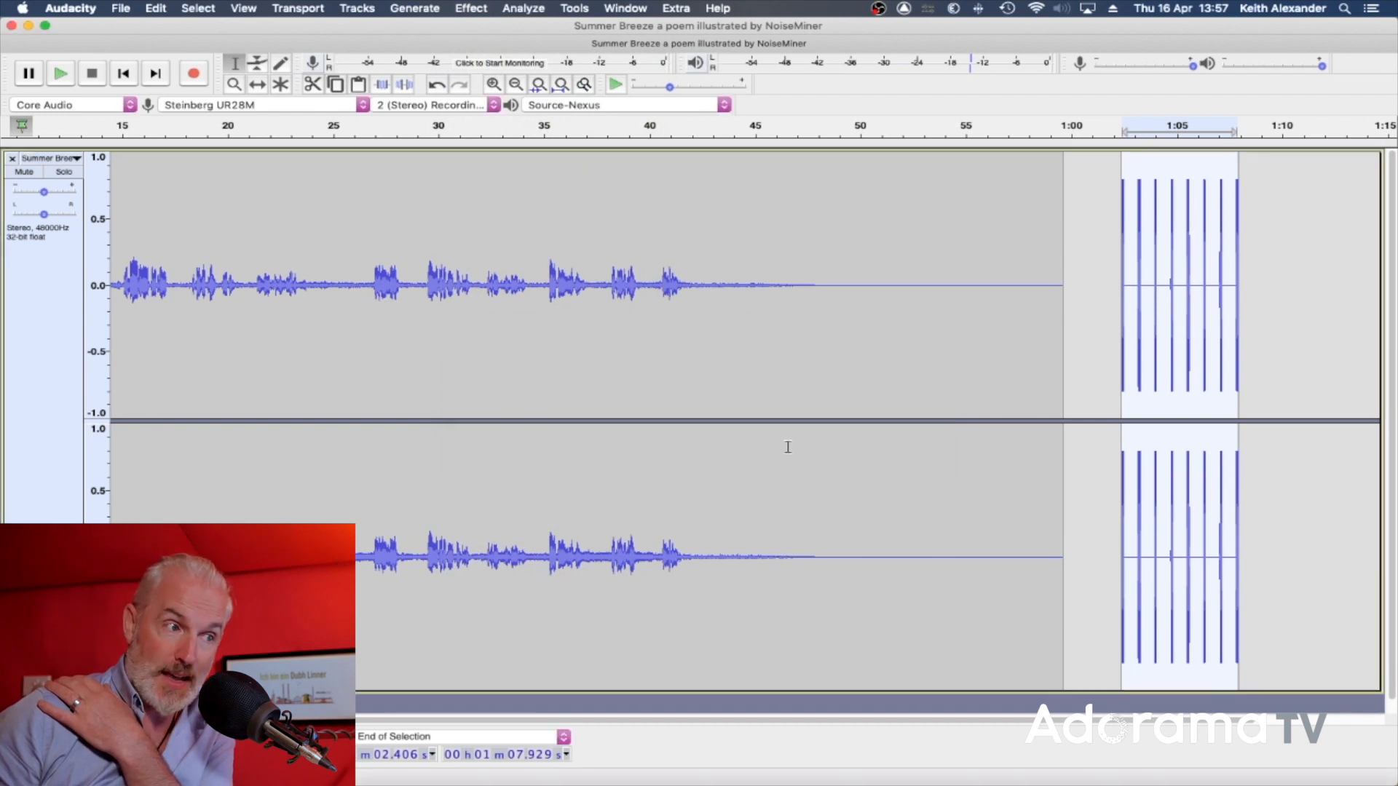
Step: Examine the Noise Reduction effect's noise profile step and its reduction, sensitivity and frequency smoothing settings, and close it without applying
{"action": "left_click", "coordinate": [479, 6]}
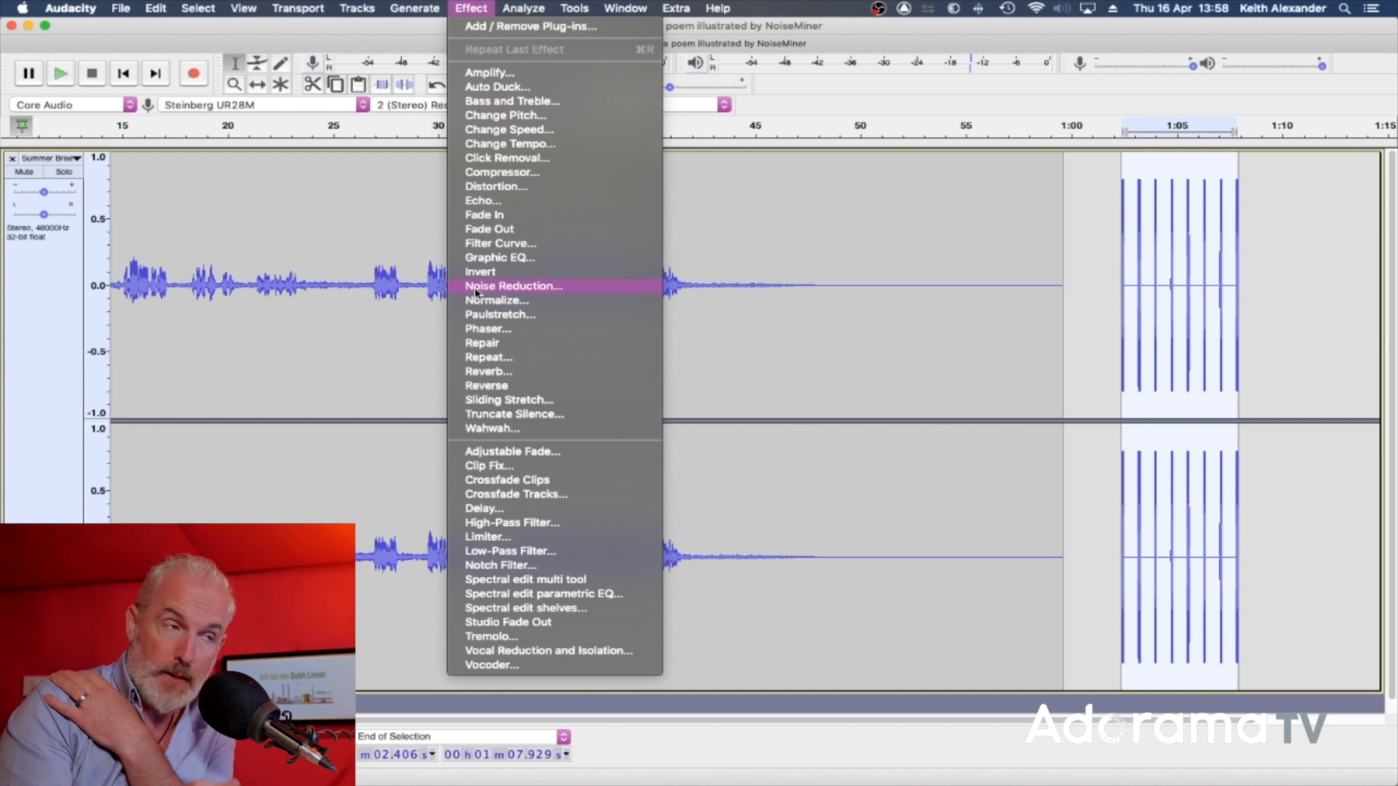
{"action": "left_click", "coordinate": [510, 286]}
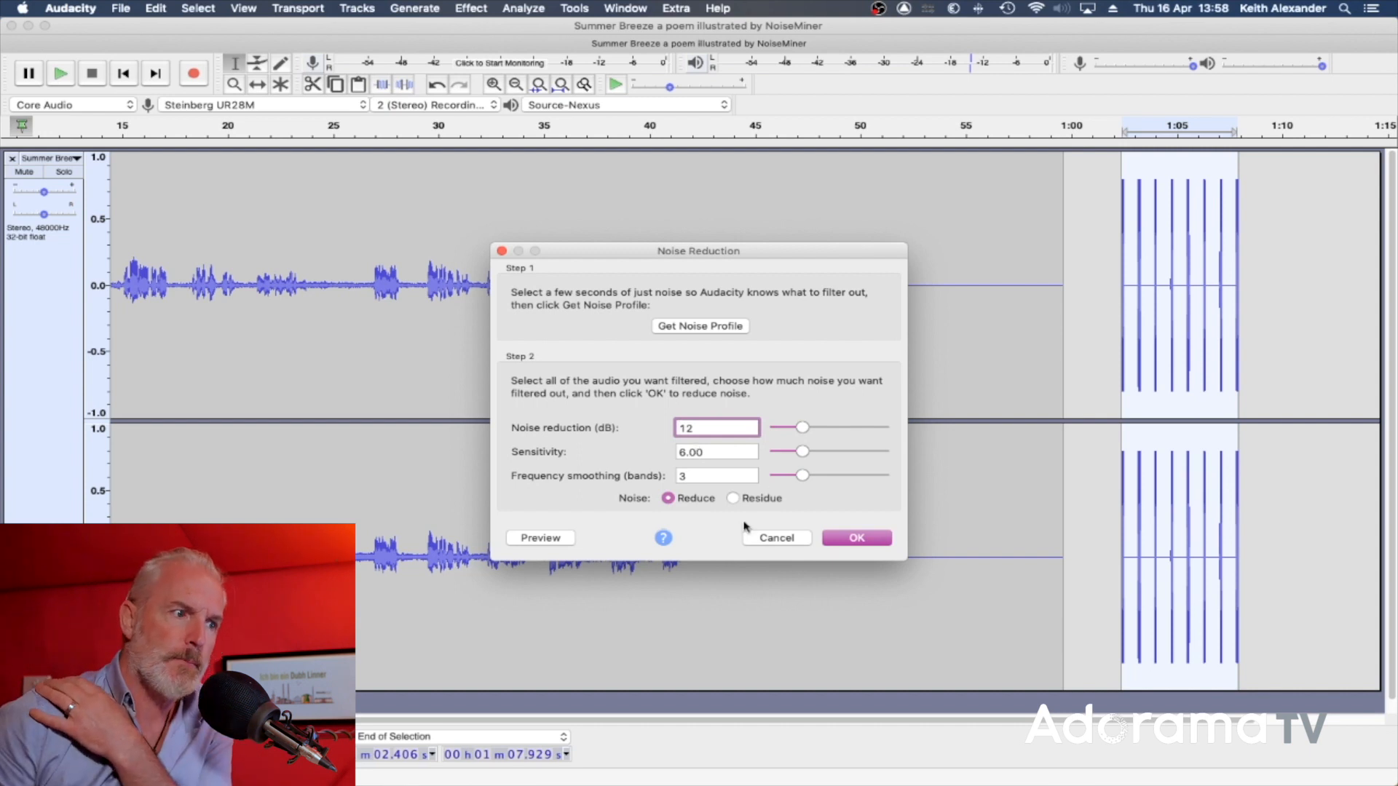
{"action": "left_click", "coordinate": [763, 538]}
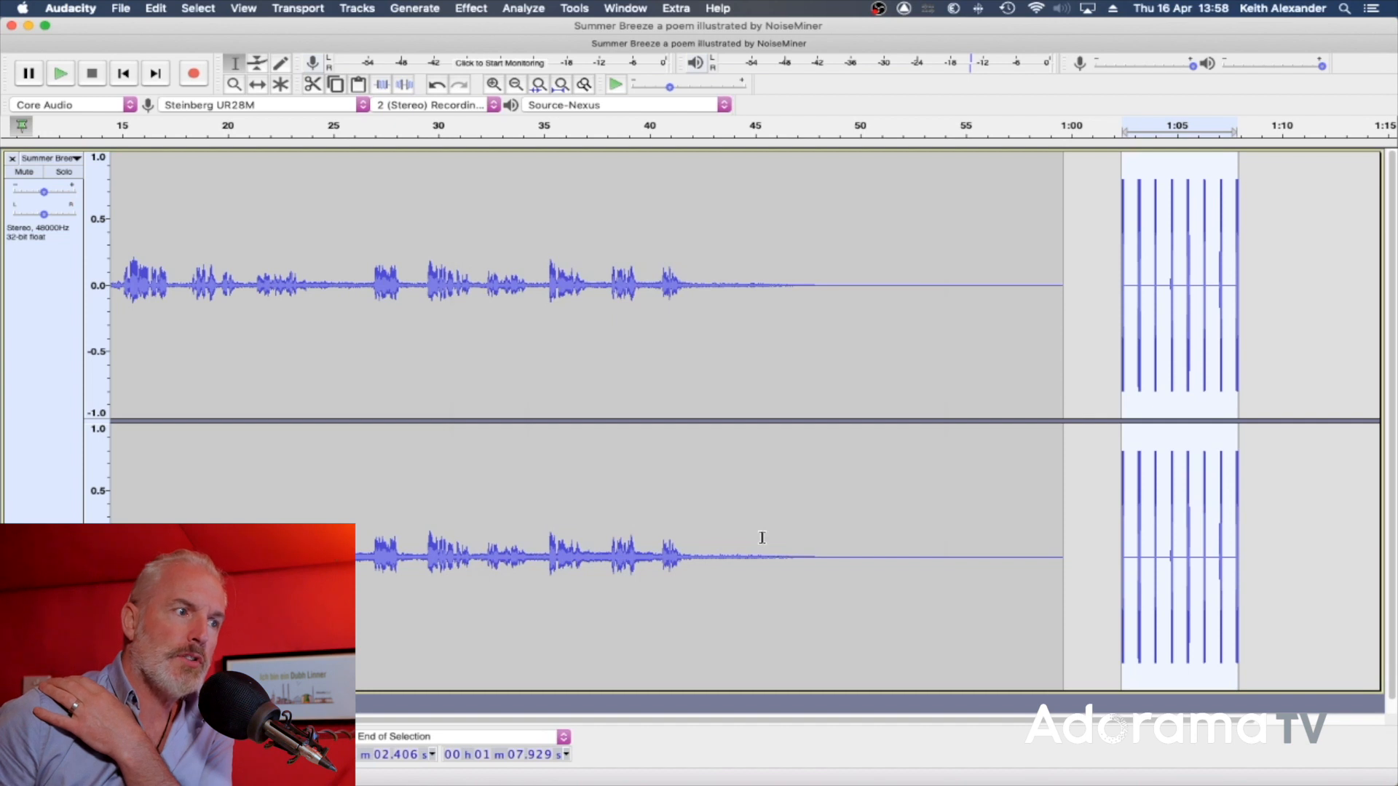
{"action": "left_click", "coordinate": [465, 10]}
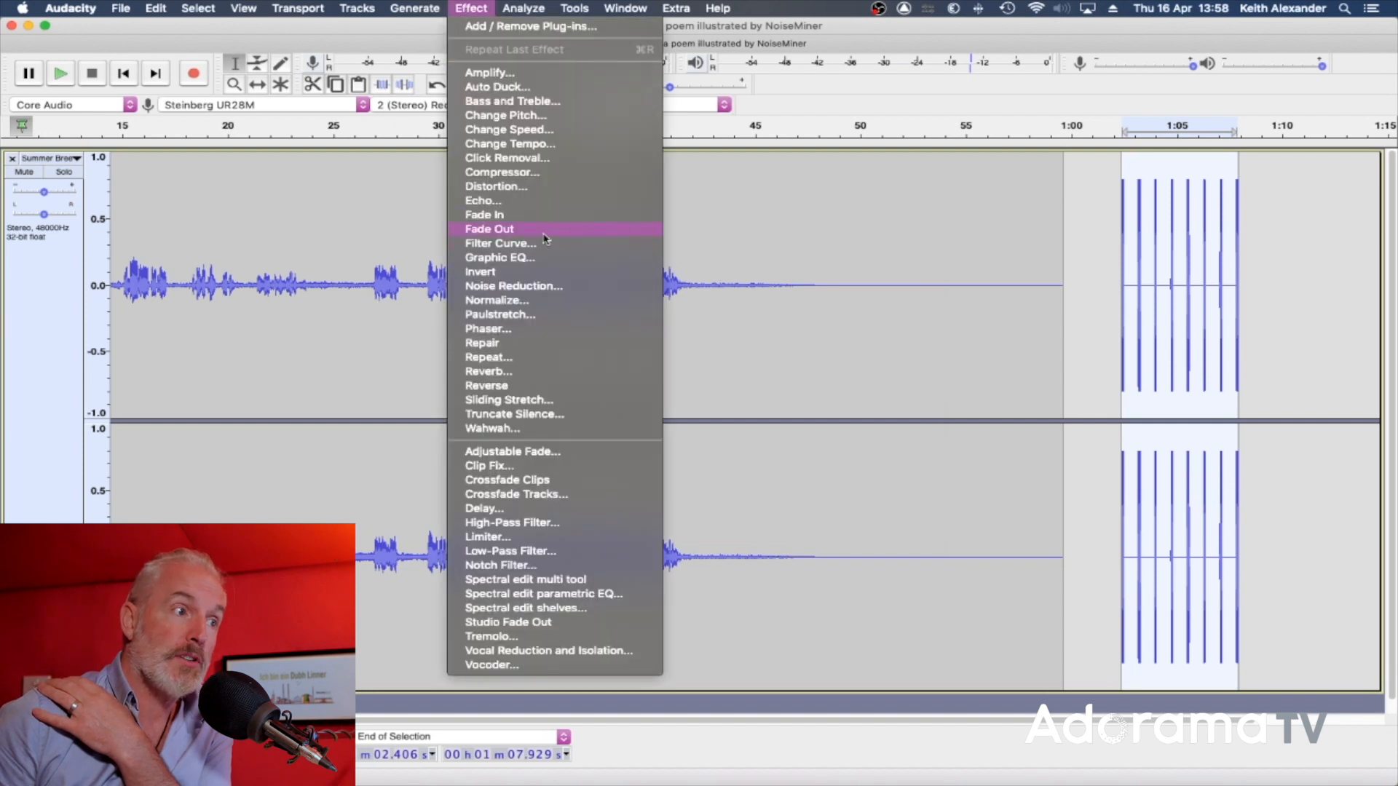
{"action": "left_click", "coordinate": [538, 286]}
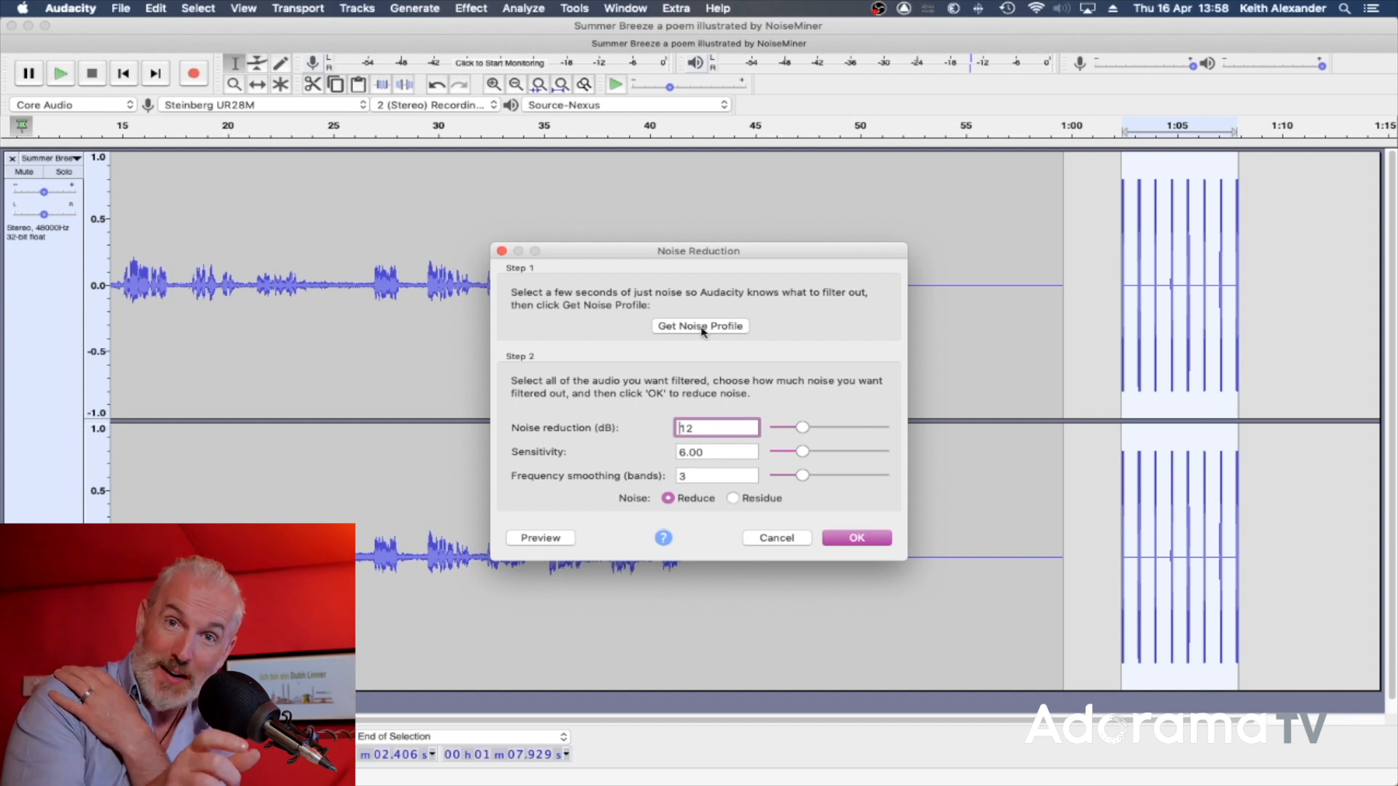
{"action": "left_click", "coordinate": [769, 539]}
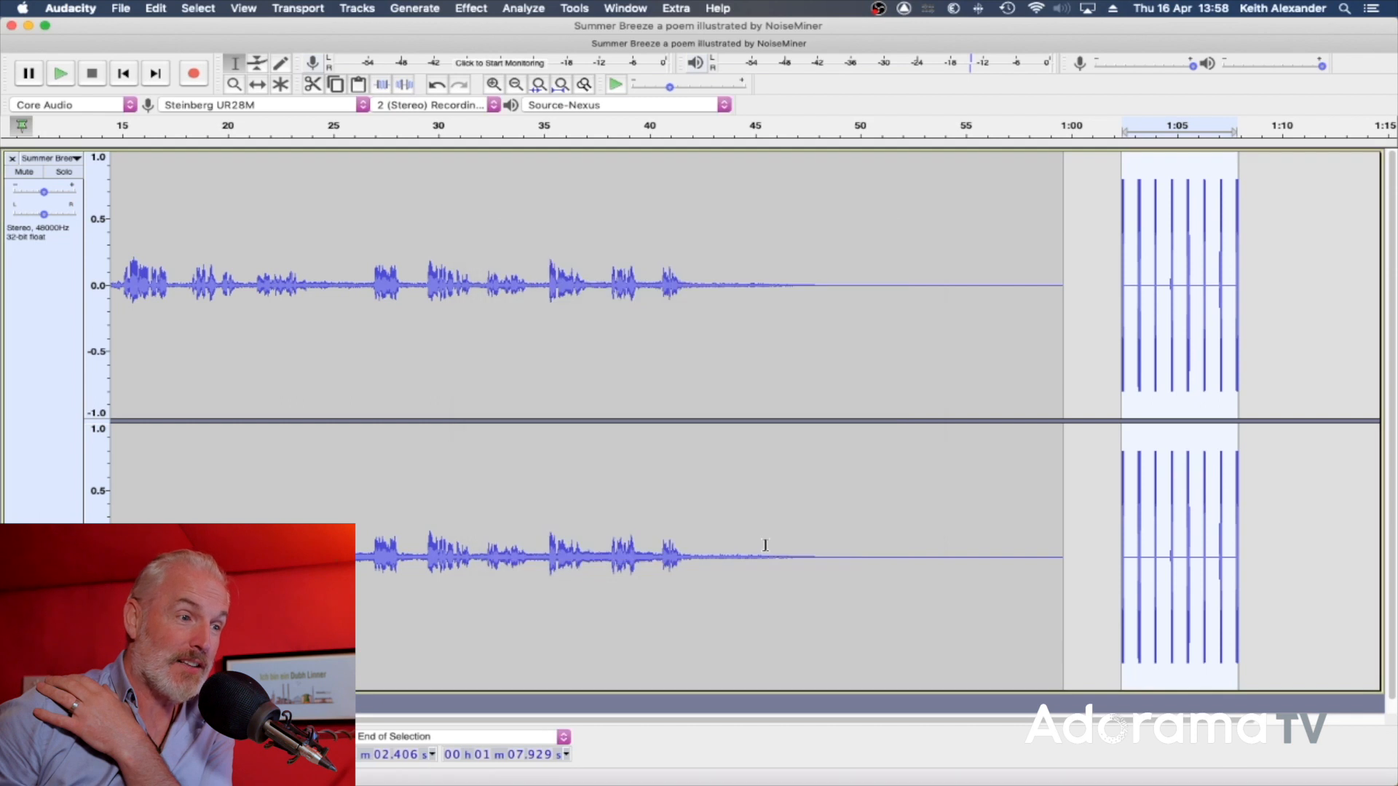
Step: Delete the DTMF tones and all of the recording after about 36.7 s
{"action": "left_click", "coordinate": [466, 9]}
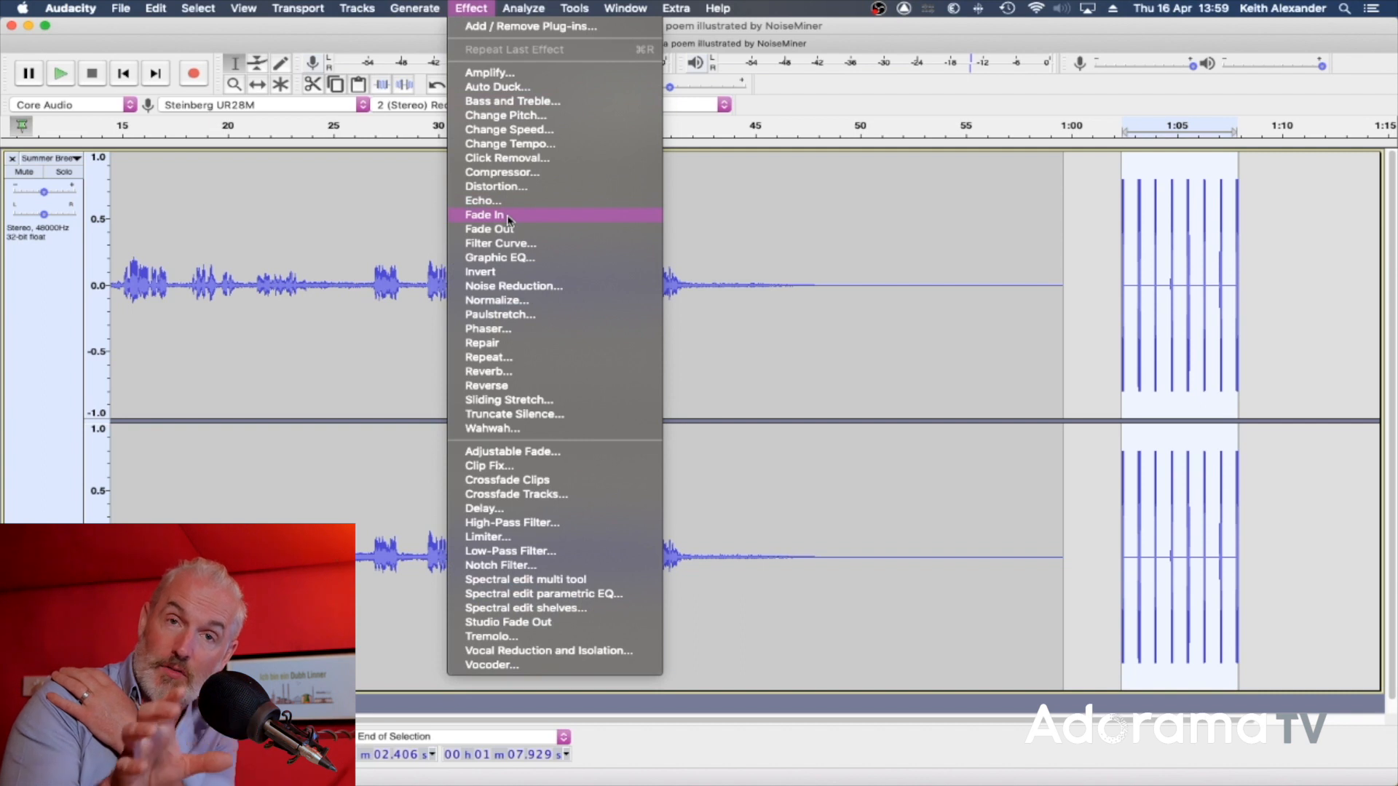
{"action": "left_click", "coordinate": [829, 337]}
{"action": "left_click_drag", "start_coordinate": [1319, 278], "coordinate": [579, 284]}
{"action": "key", "text": "Delete"}
{"action": "key", "text": "Delete"}
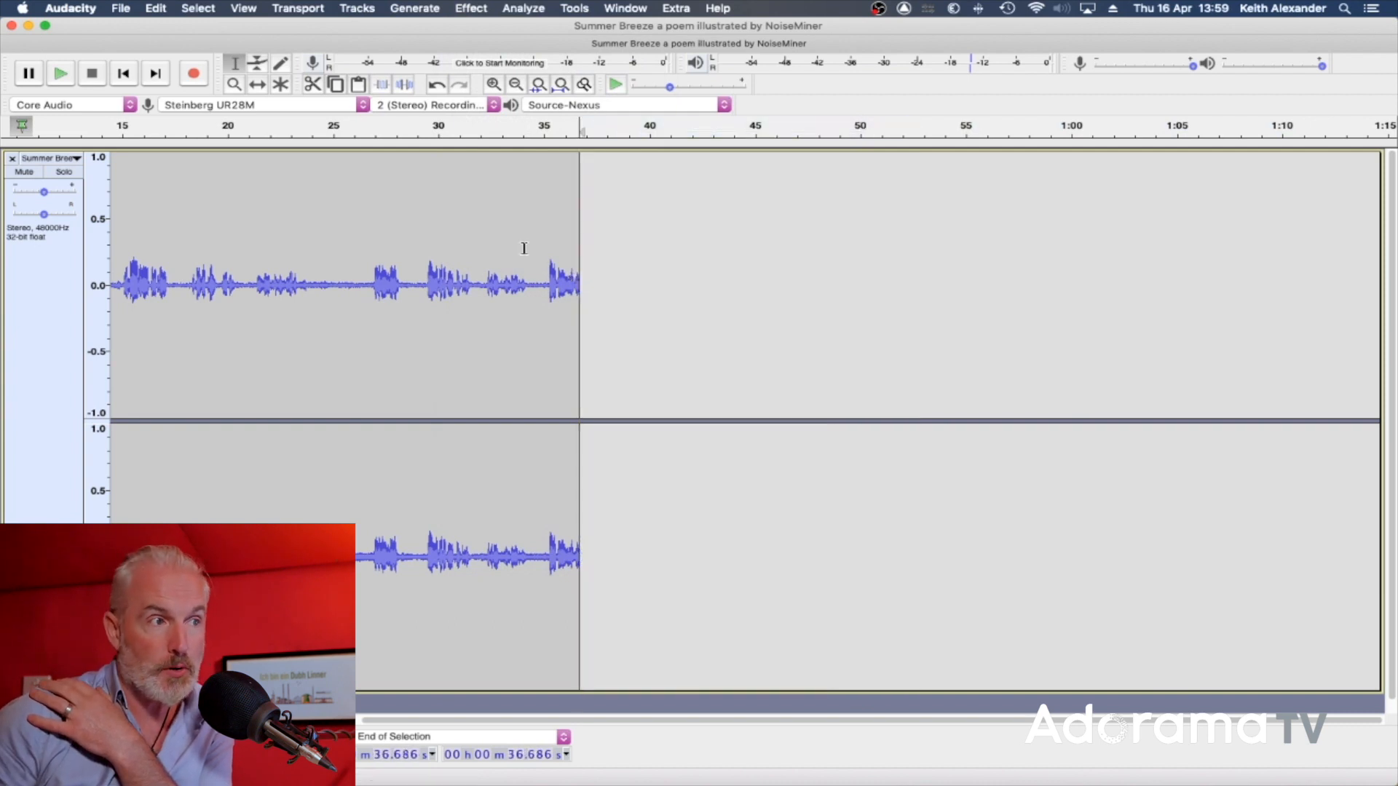
Step: Apply Fade Out to the recording from about 33.1 s to 36.7 s, and undo the fade and the last deletion
{"action": "left_click_drag", "start_coordinate": [505, 261], "coordinate": [579, 264]}
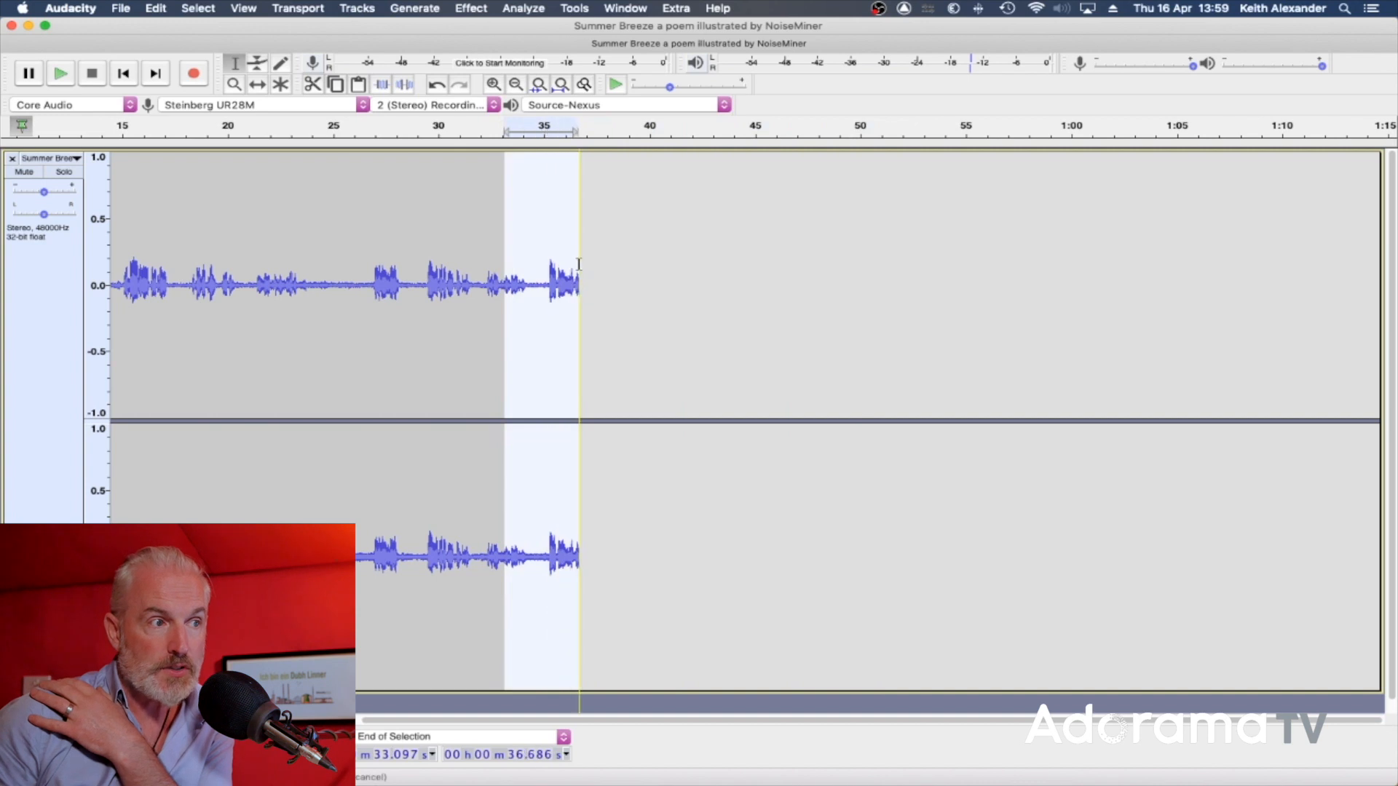
{"action": "left_click", "coordinate": [471, 9]}
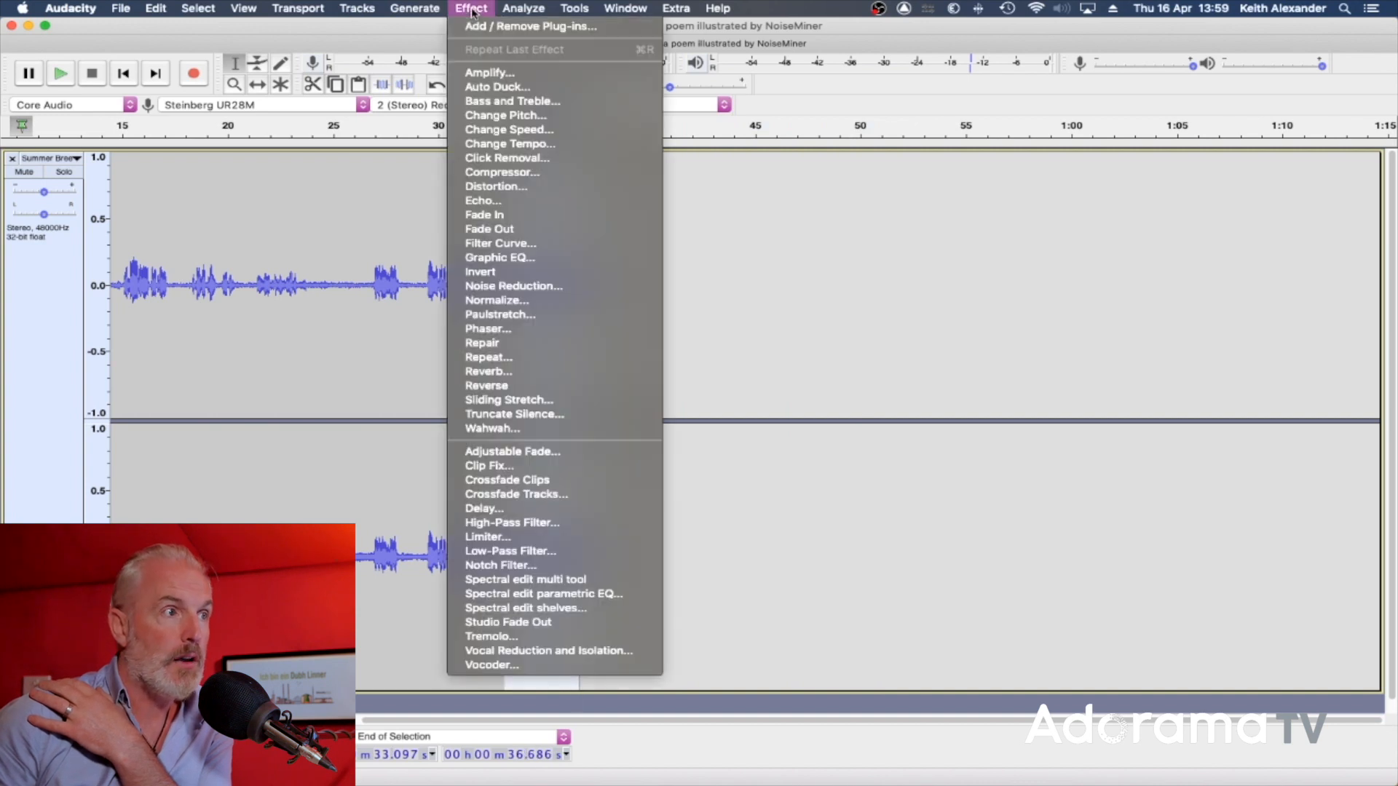
{"action": "left_click", "coordinate": [498, 229]}
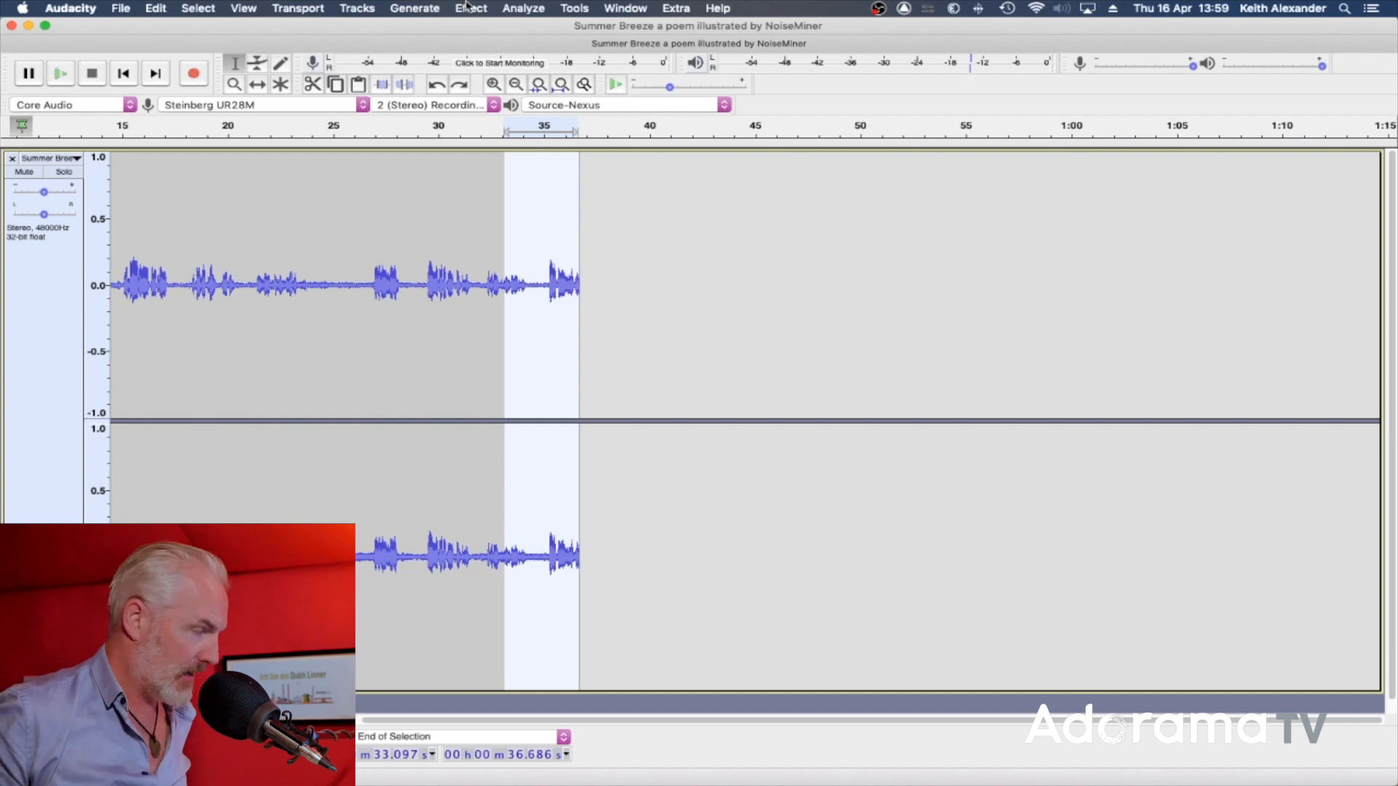
{"action": "key", "text": "super+z"}
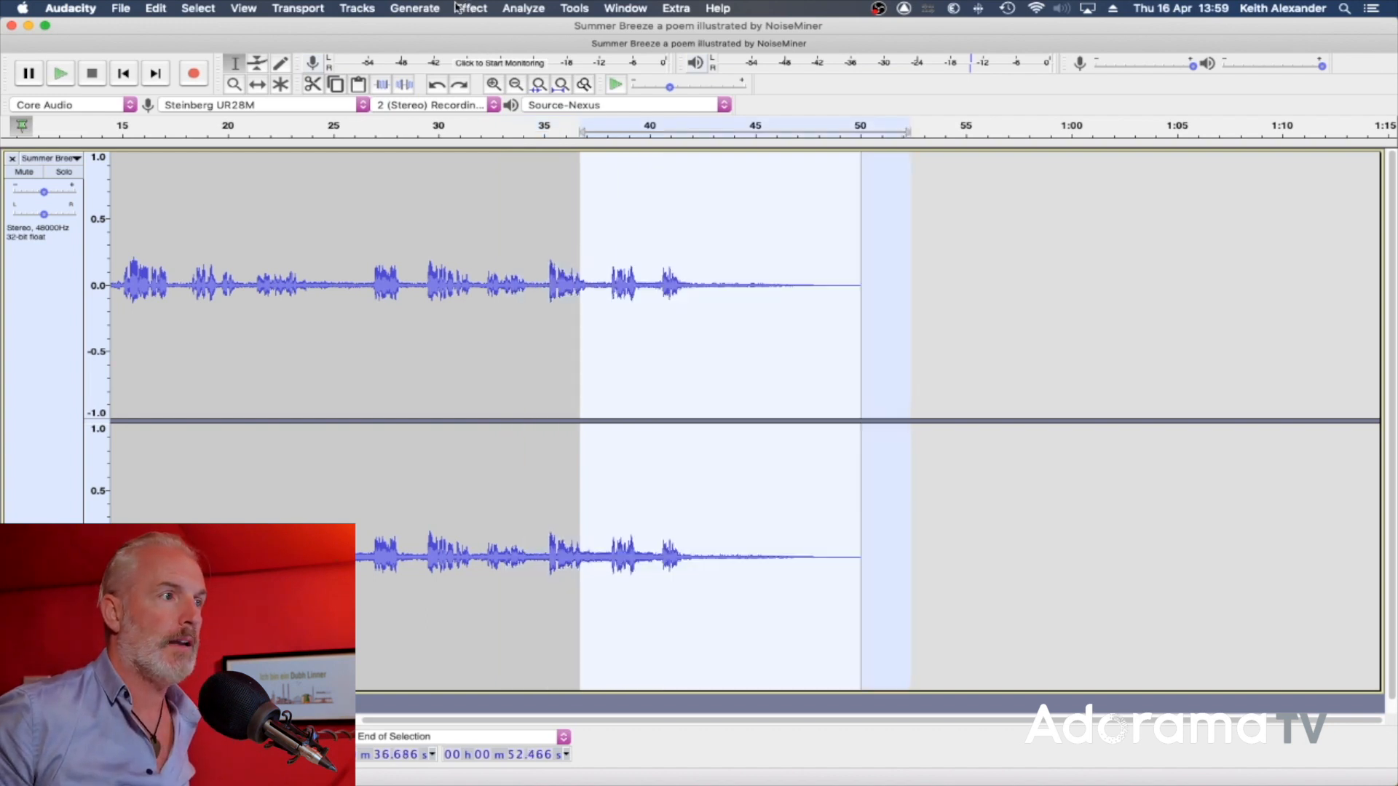
Step: Preview the Echo effect with a 1-second delay and a 0.5 decay factor on the selected ending, and cancel it
{"action": "left_click", "coordinate": [463, 7]}
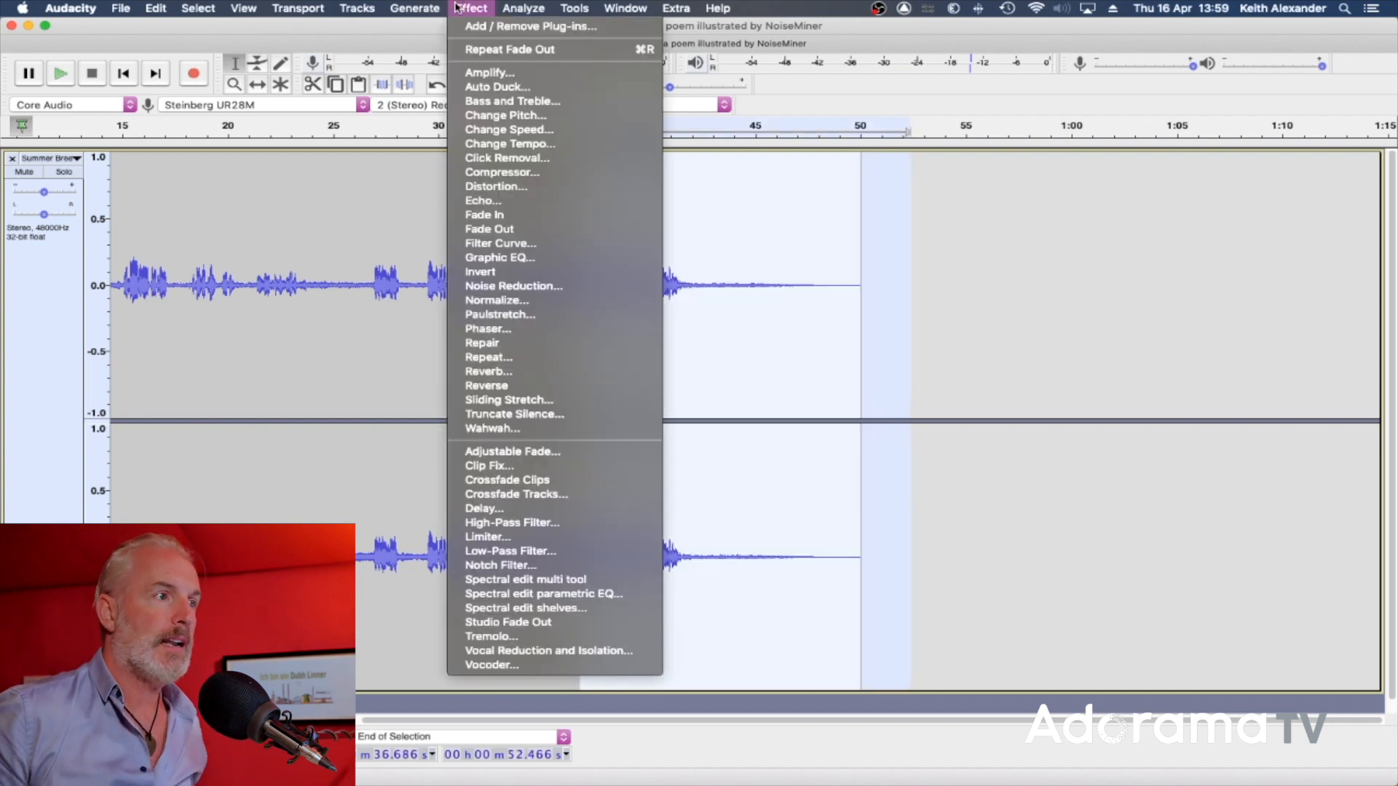
{"action": "left_click", "coordinate": [495, 202]}
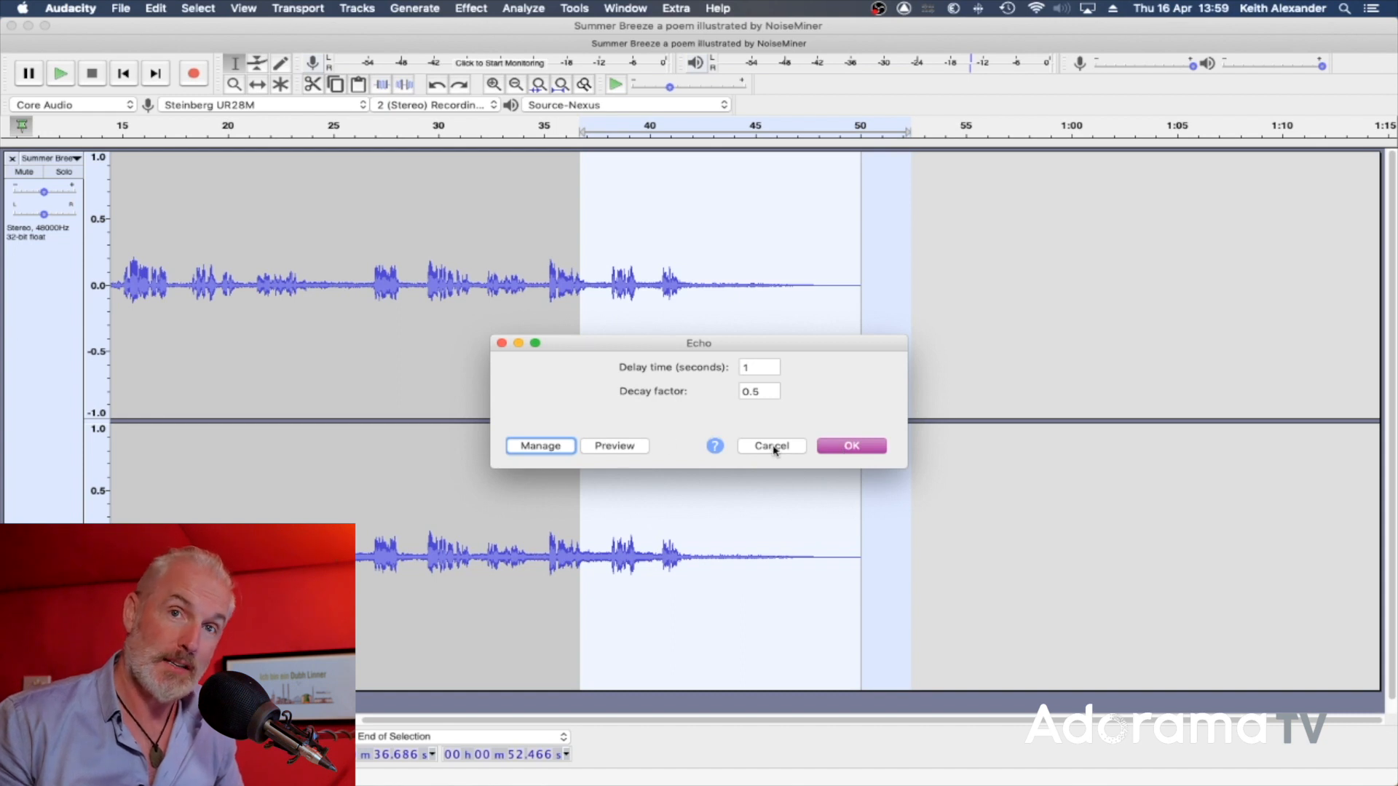
{"action": "left_click", "coordinate": [630, 447]}
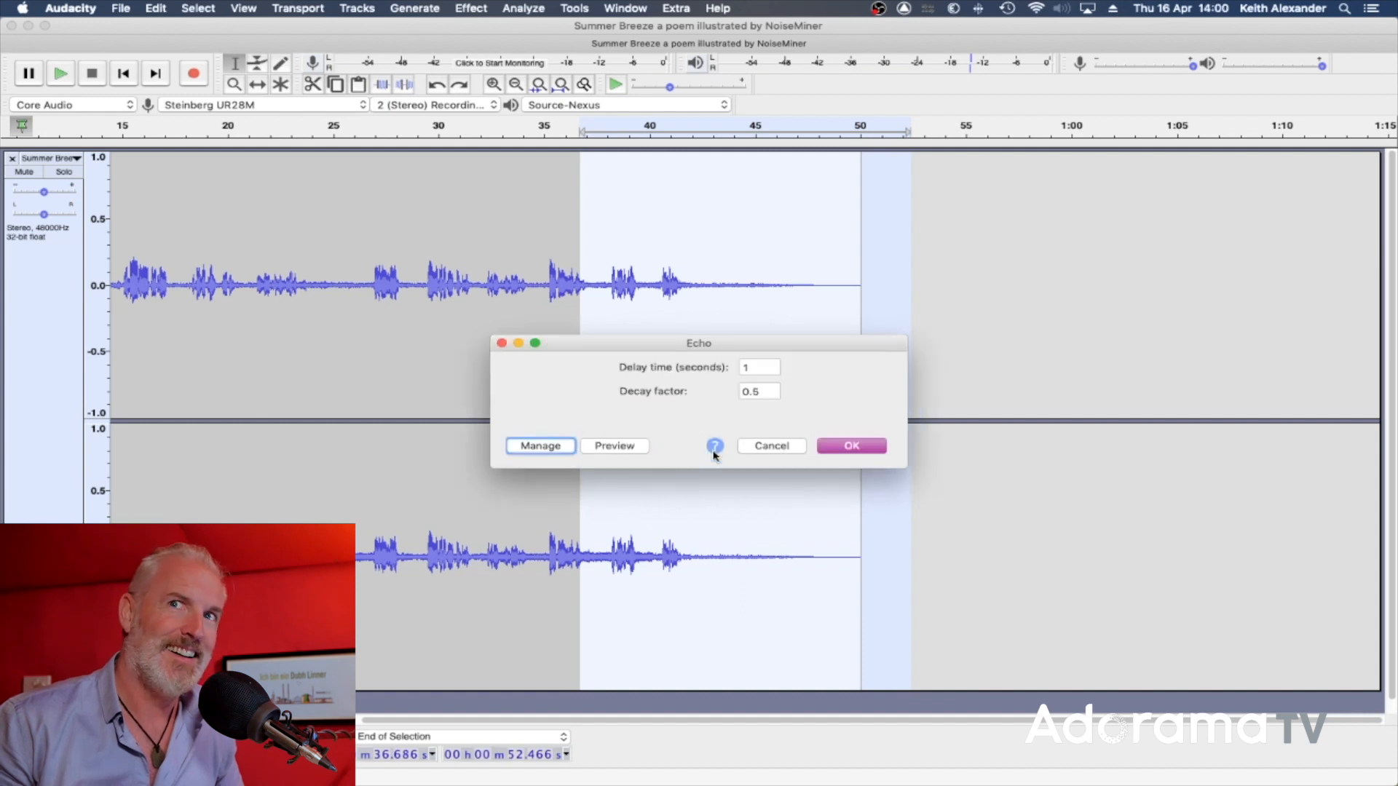
{"action": "left_click", "coordinate": [743, 453]}
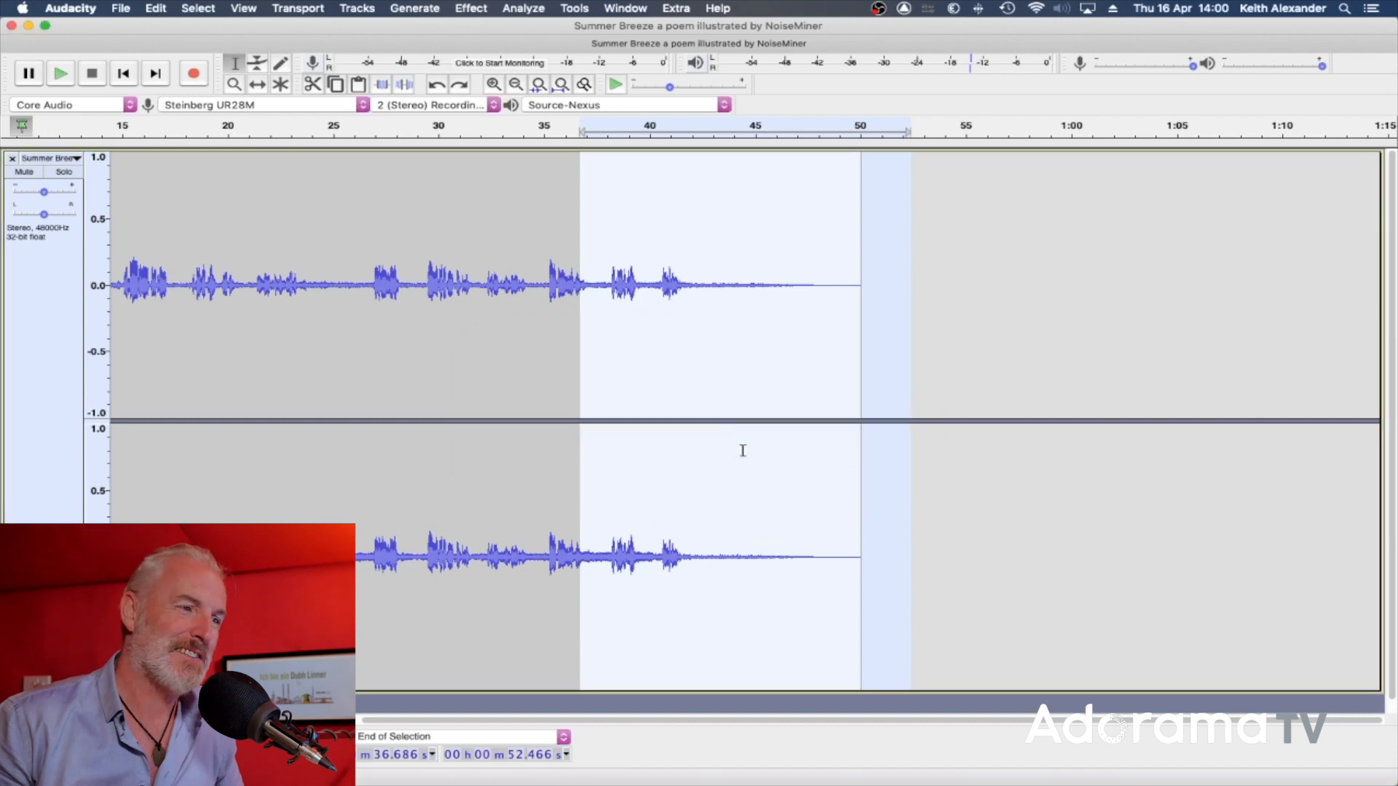
Step: Examine the Compressor effect's threshold, noise floor, ratio, attack and release settings, and close it without applying
{"action": "left_click", "coordinate": [471, 8]}
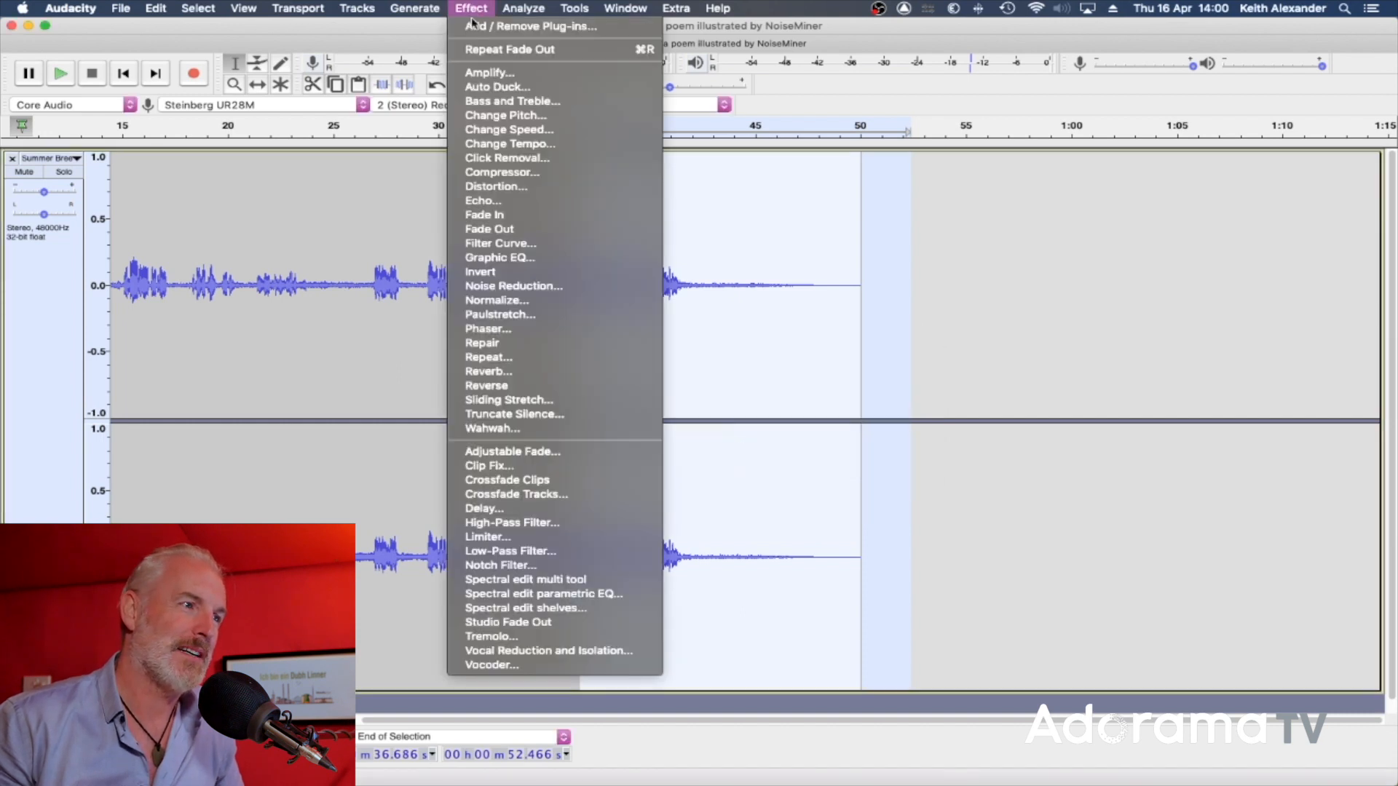
{"action": "left_click", "coordinate": [524, 175]}
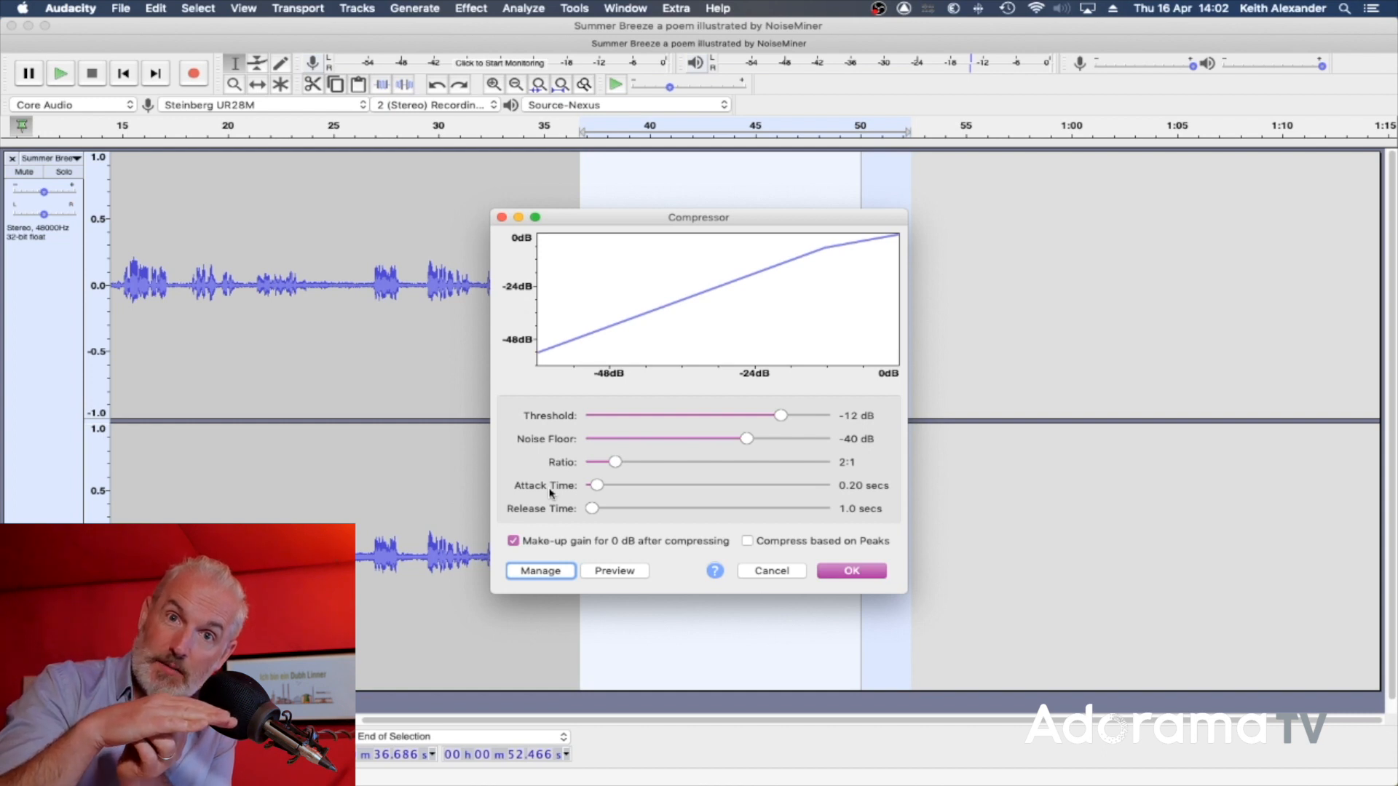
{"action": "left_click", "coordinate": [757, 571]}
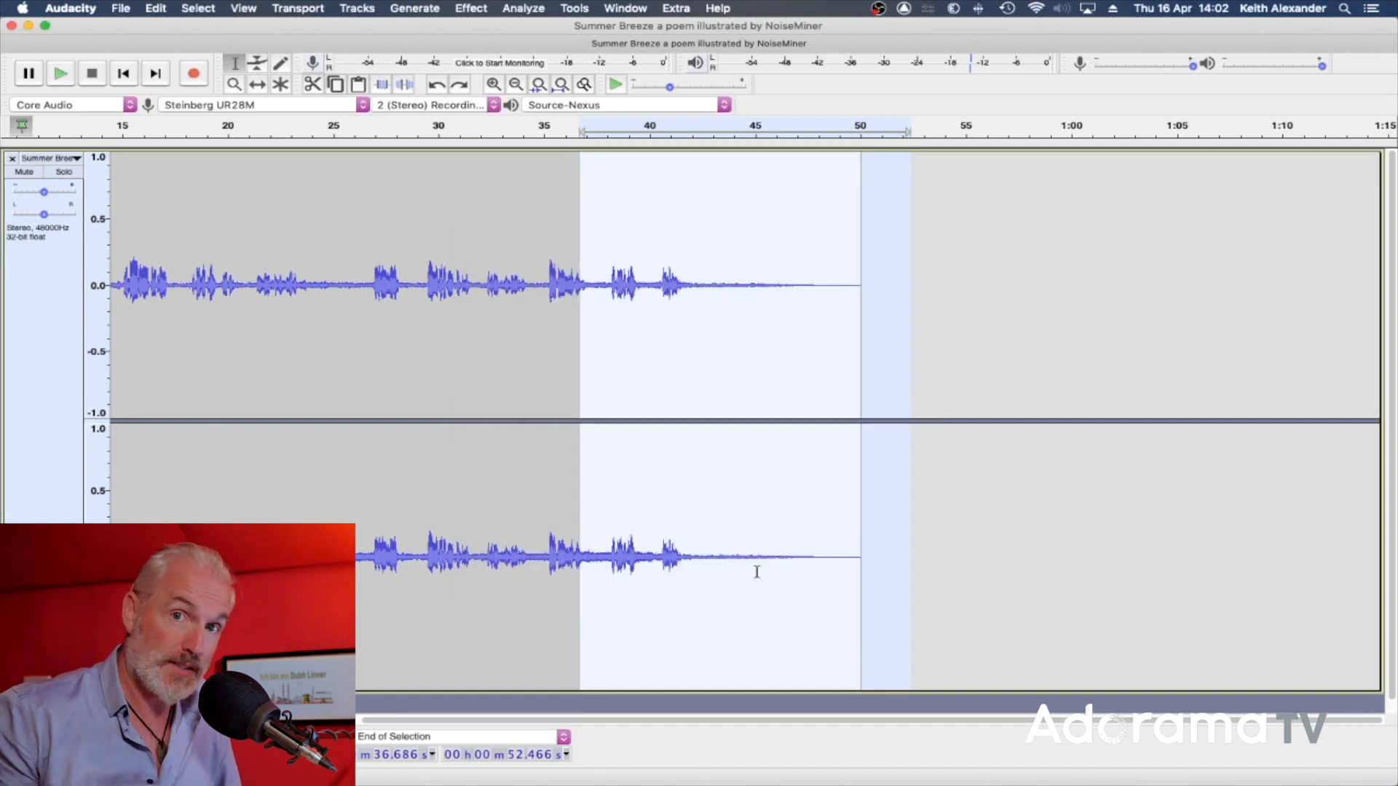
{"action": "left_click", "coordinate": [477, 10]}
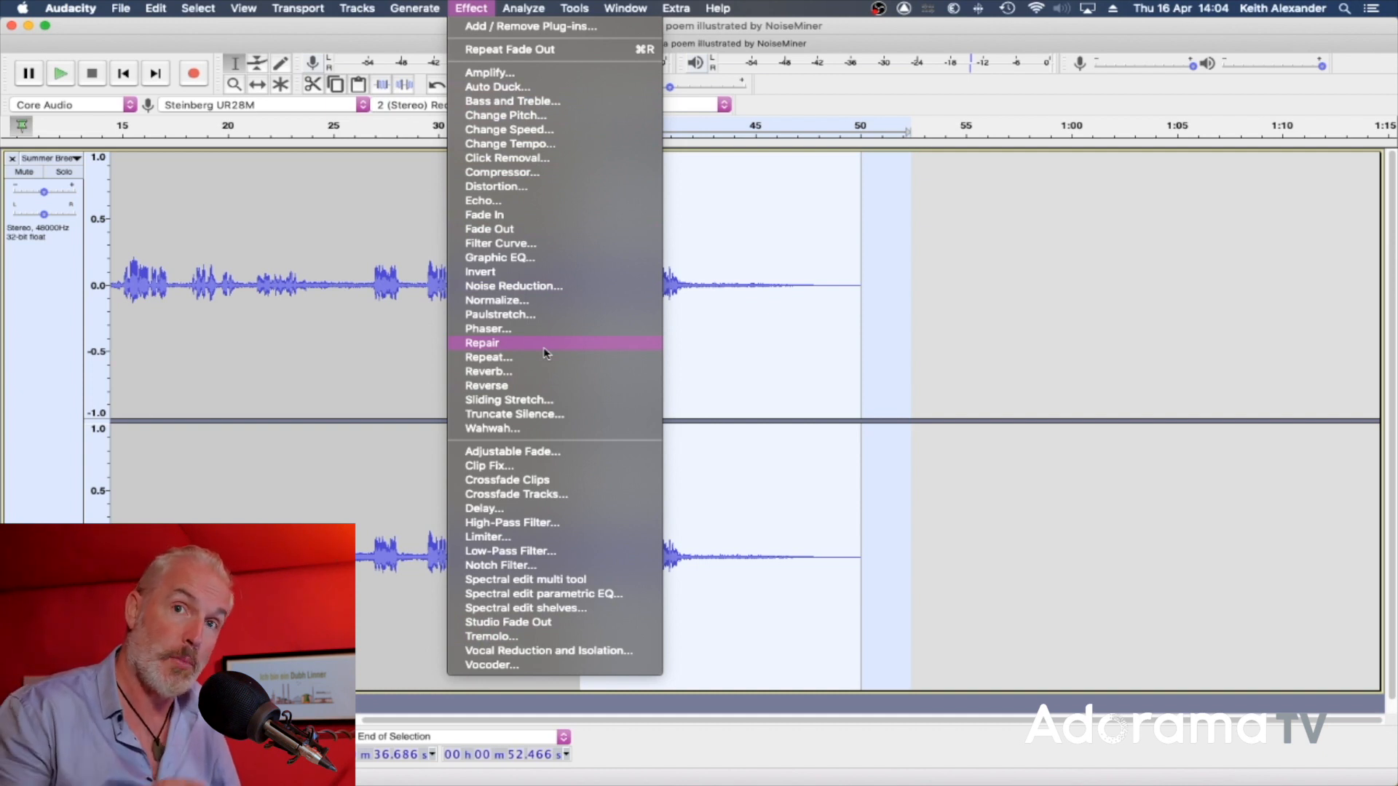
{"action": "mouse_move", "coordinate": [522, 9]}
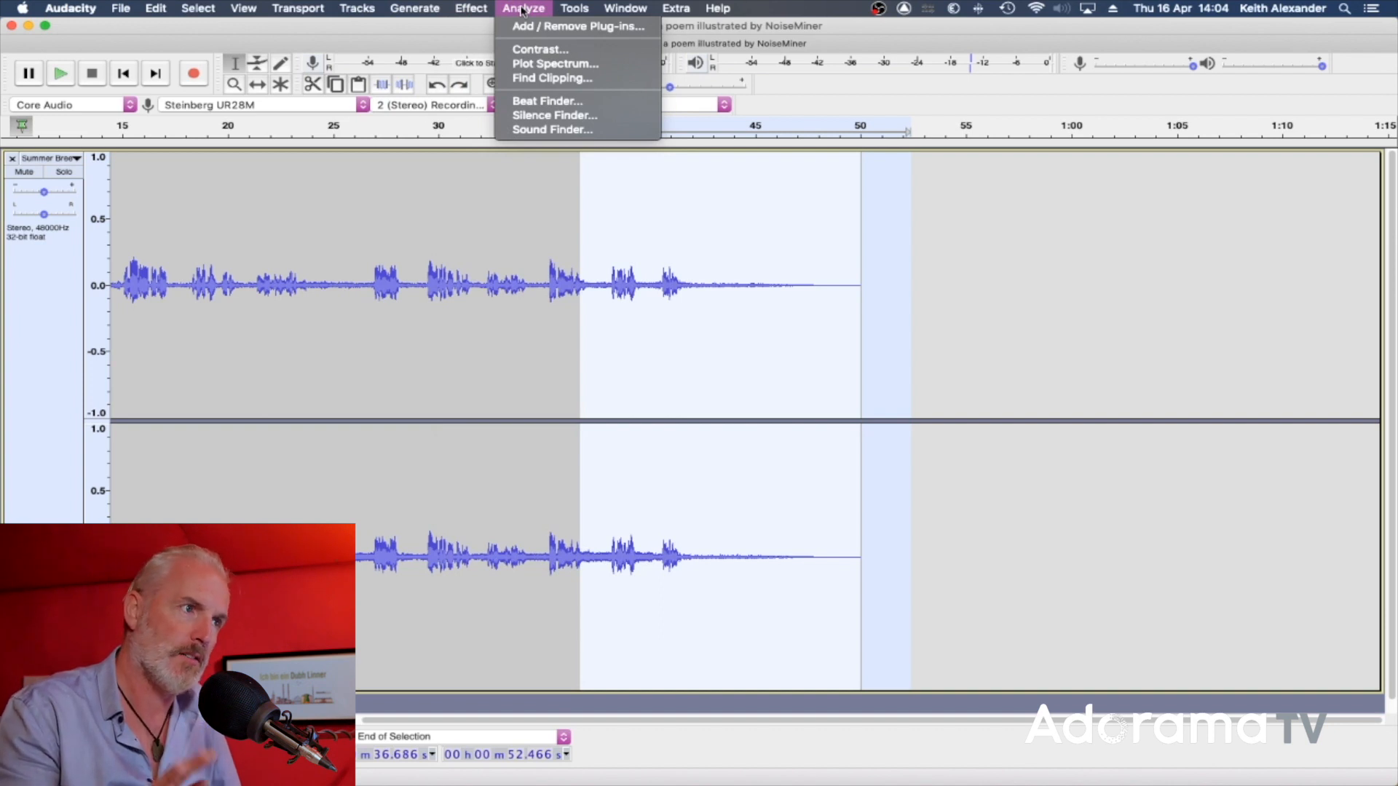
{"action": "mouse_move", "coordinate": [575, 8]}
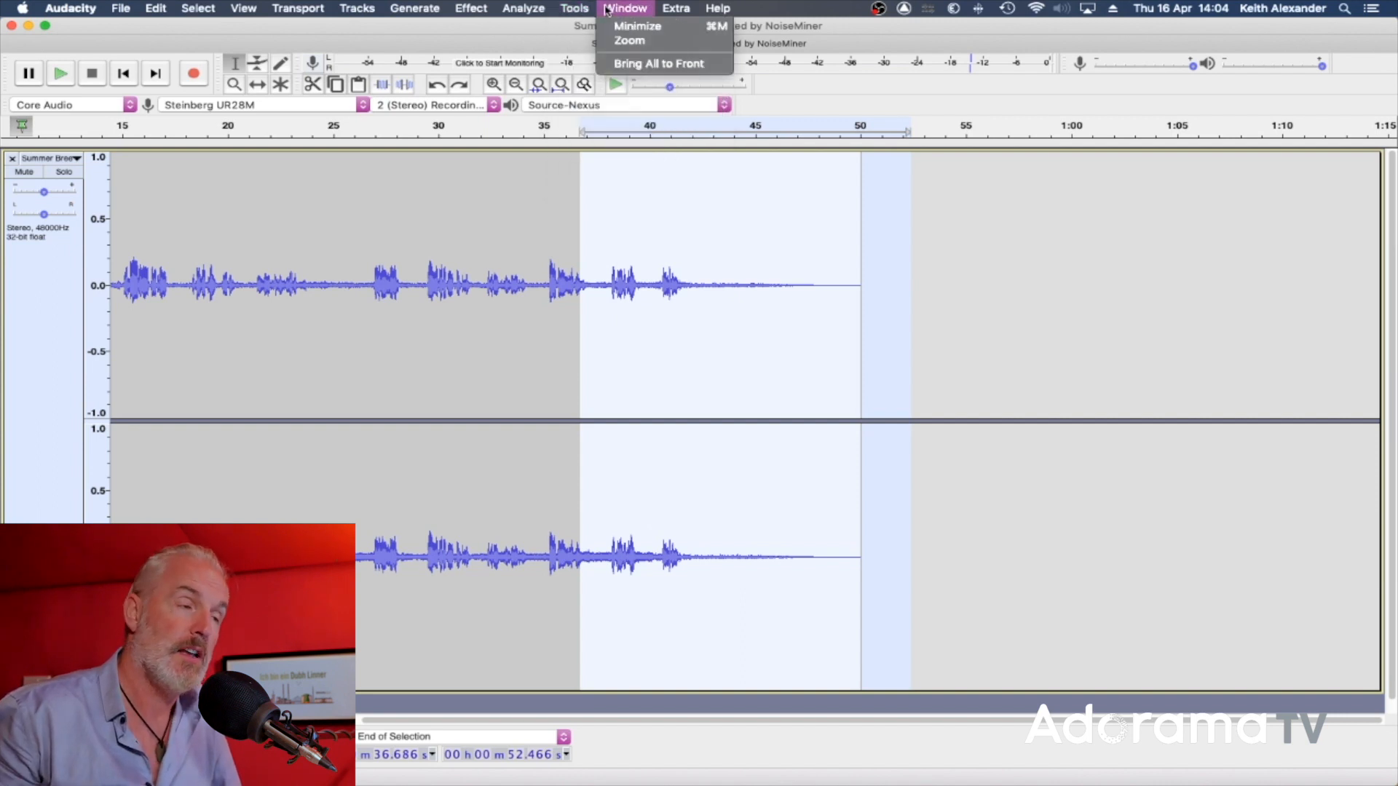
{"action": "mouse_move", "coordinate": [692, 11]}
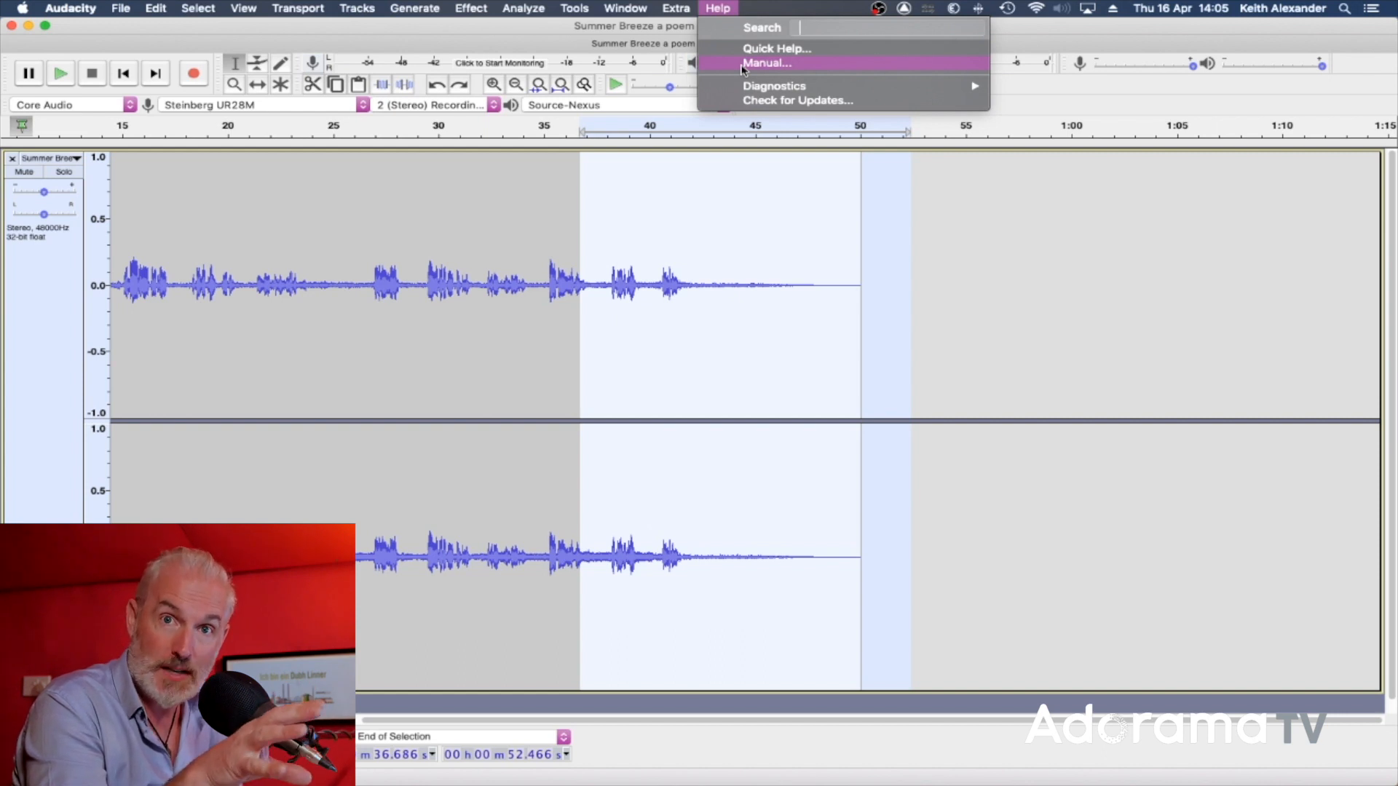
{"action": "left_click", "coordinate": [588, 195]}
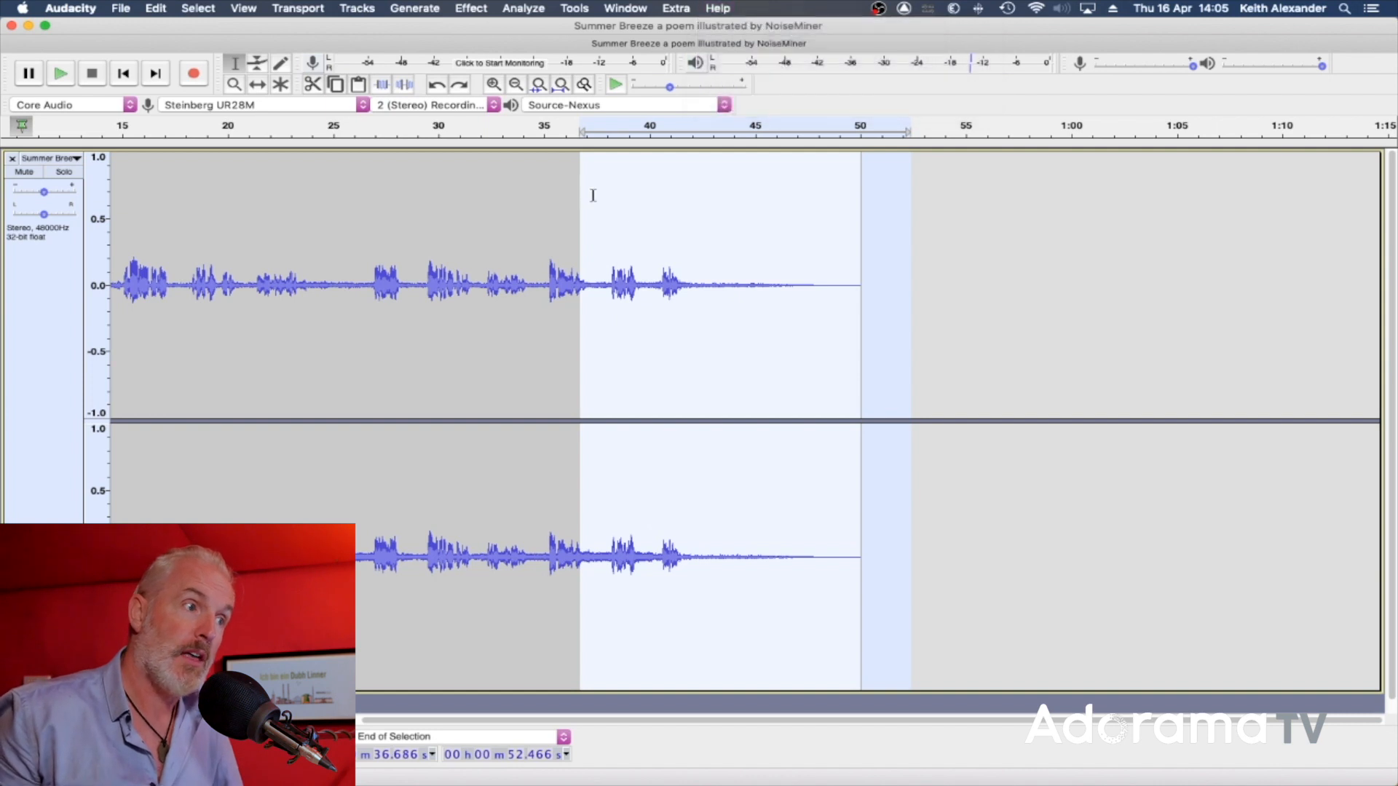
Step: Select the passage of the recording from about 26.8 s to 35.0 s
{"action": "left_click", "coordinate": [370, 255]}
{"action": "left_click_drag", "start_coordinate": [371, 256], "coordinate": [543, 291]}
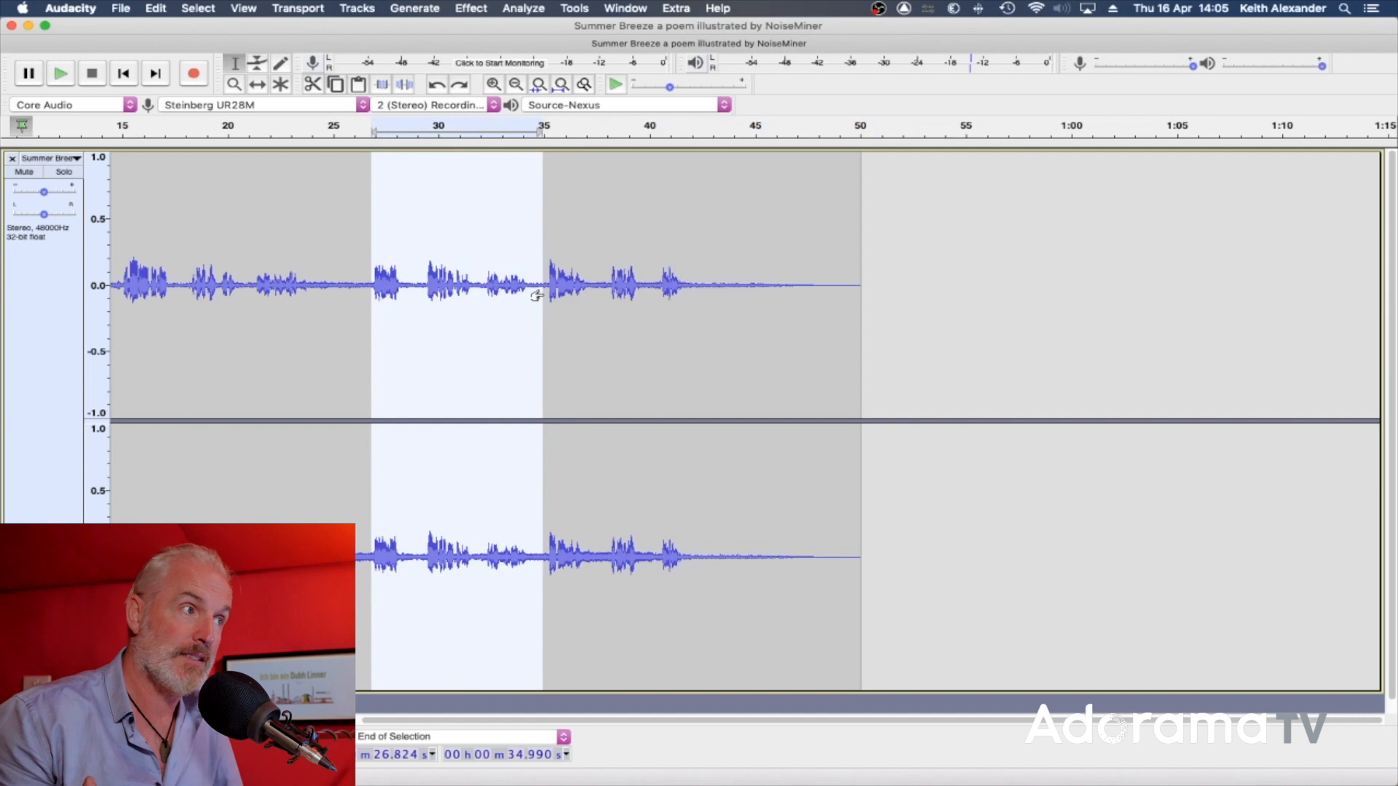